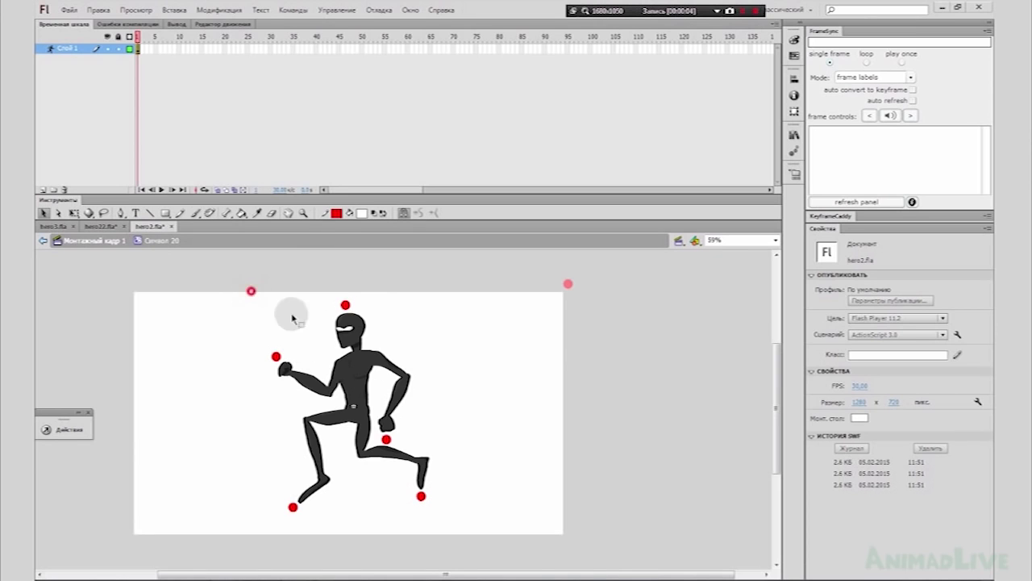
Step: Convert the entire rigged figure into a movie clip symbol named "человек"
key(ctrl+a)
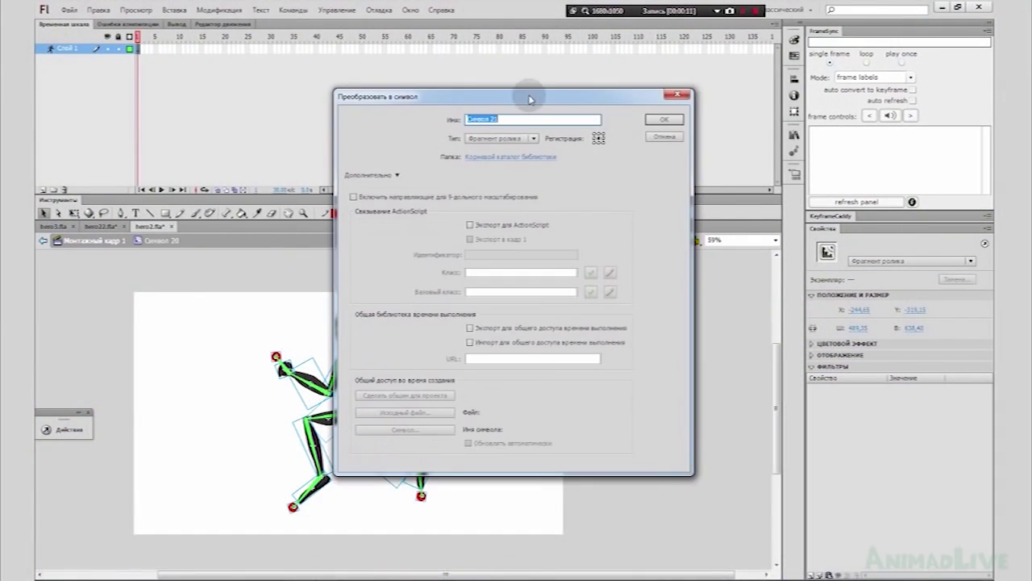
drag(529, 95, 528, 149)
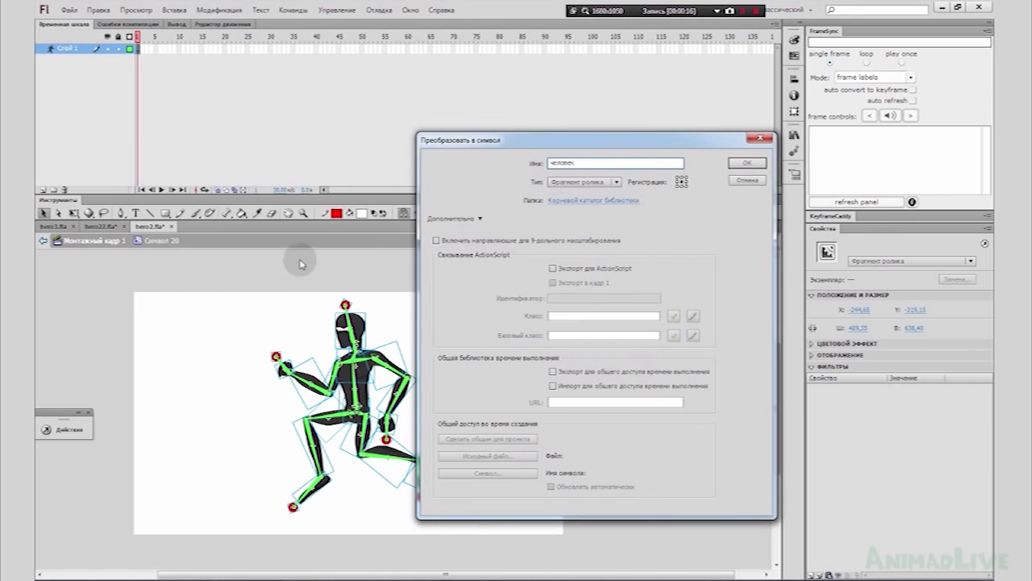
text(человеч)
key(BackSpace)
text(к)
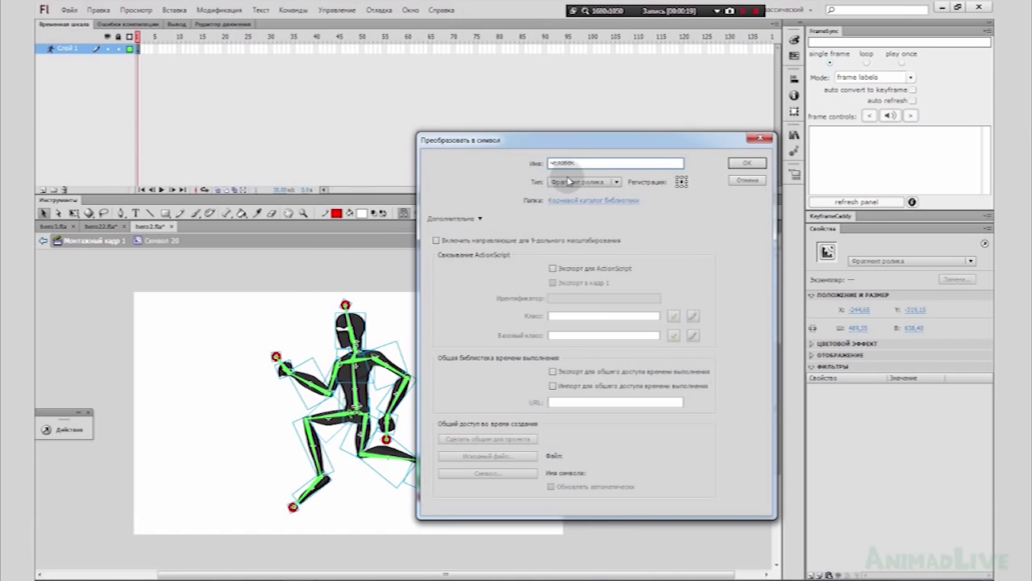
click(747, 162)
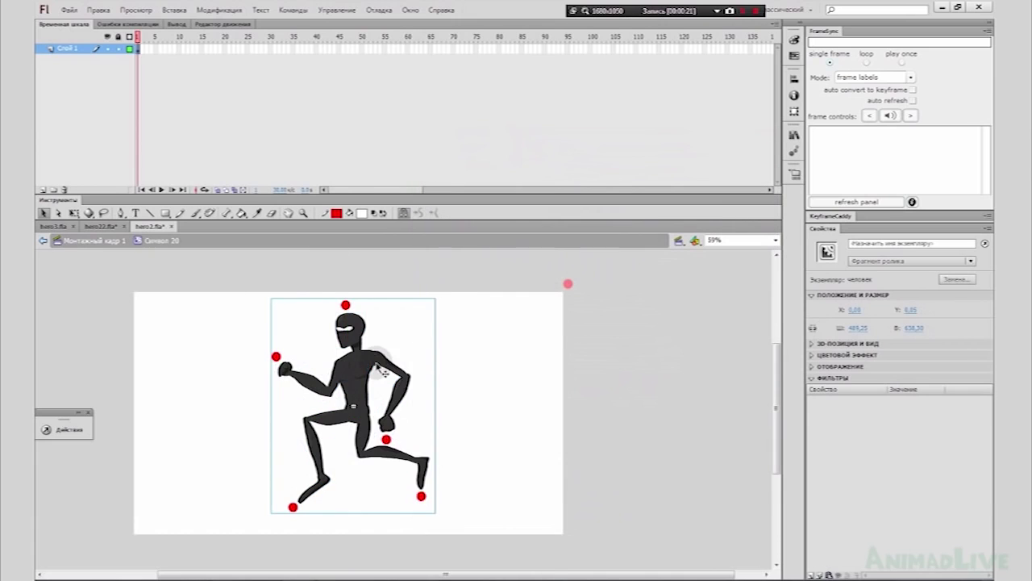
Step: Copy the человек symbol and paste it into the hero22.fla scene
right_click(366, 360)
click(398, 205)
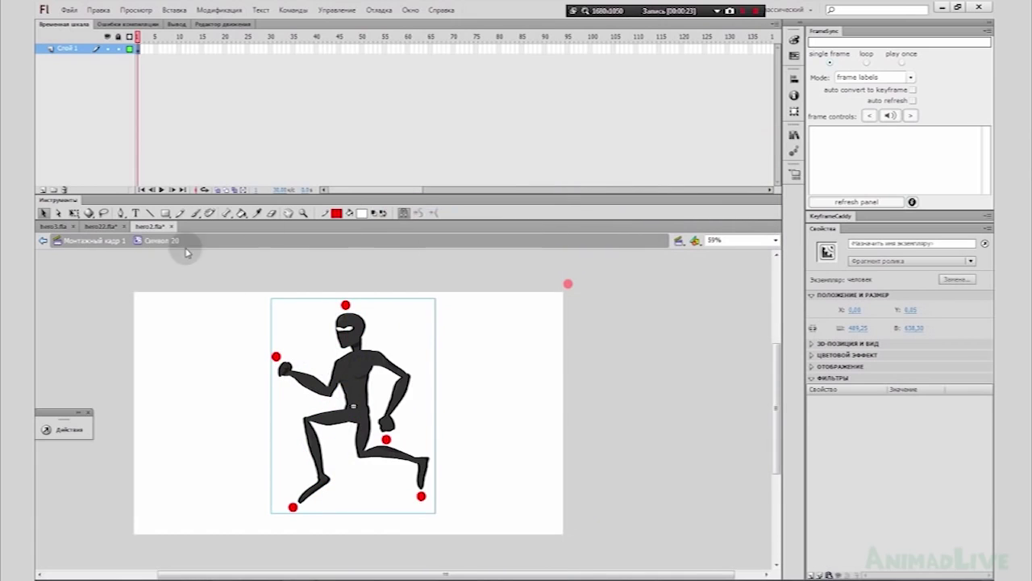
click(96, 227)
right_click(616, 346)
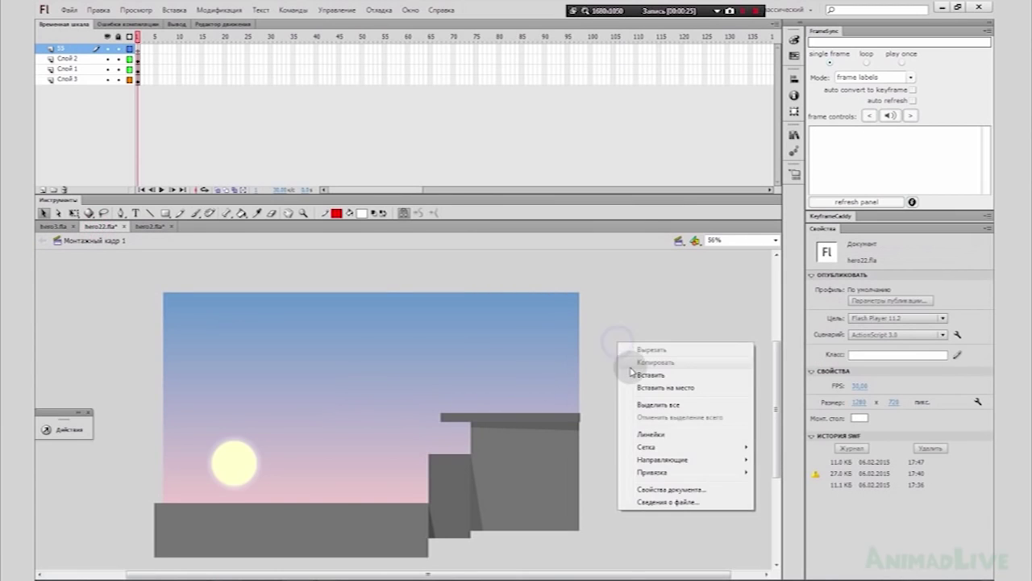
click(627, 369)
Step: Scale the pasted figure down and place it on the rooftop at the right edge of the stage
drag(402, 372, 467, 333)
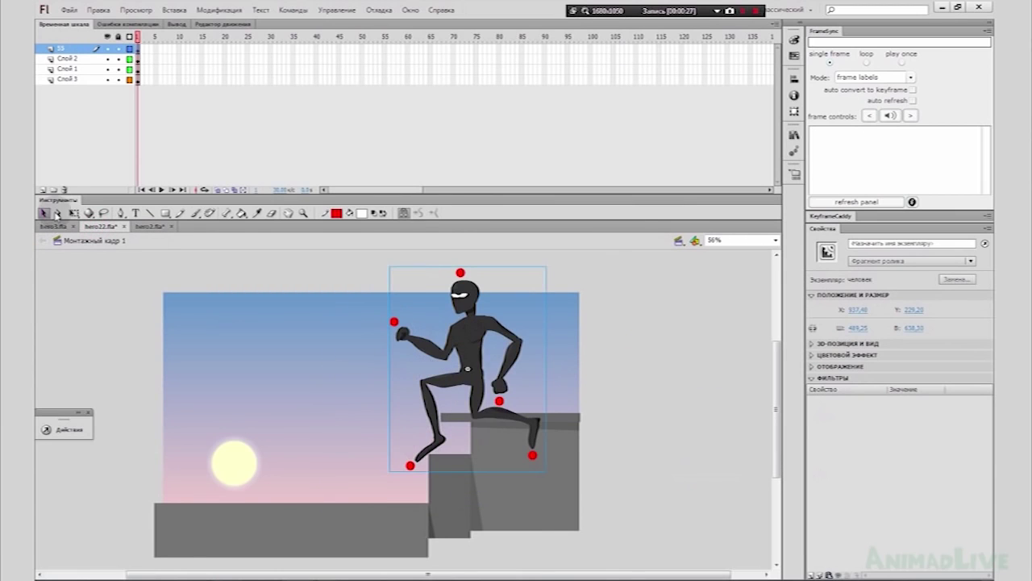
click(73, 213)
drag(389, 267, 438, 306)
drag(479, 358, 608, 363)
click(675, 323)
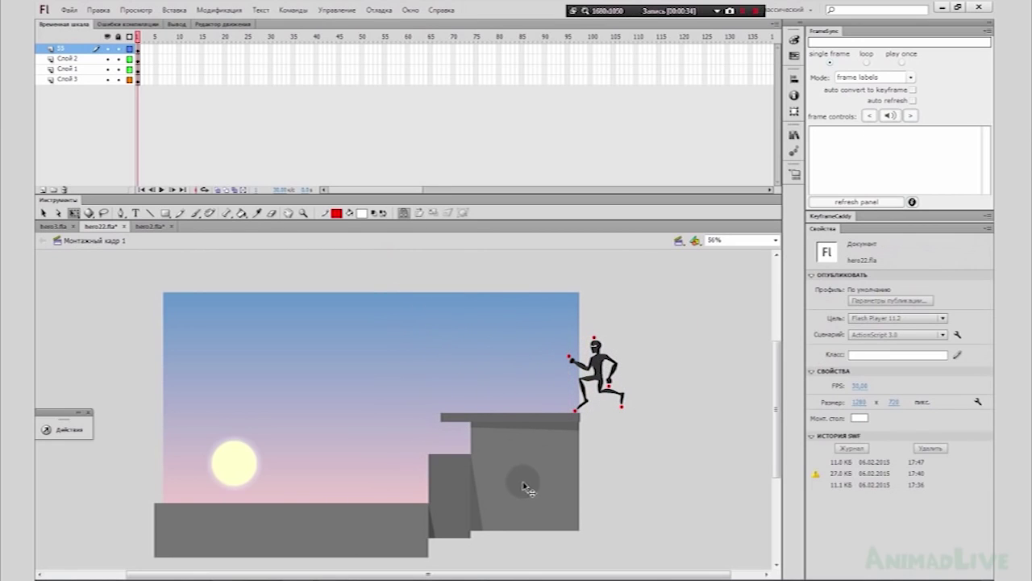
Step: Inspect the sky background group and the sun in the scene
double_click(304, 432)
click(141, 367)
double_click(113, 434)
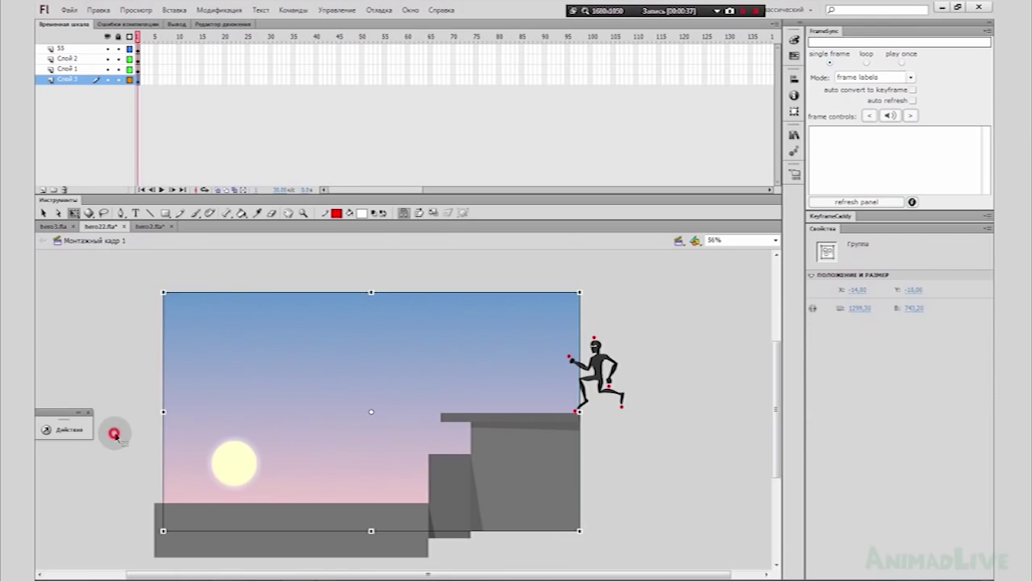
click(113, 433)
click(230, 472)
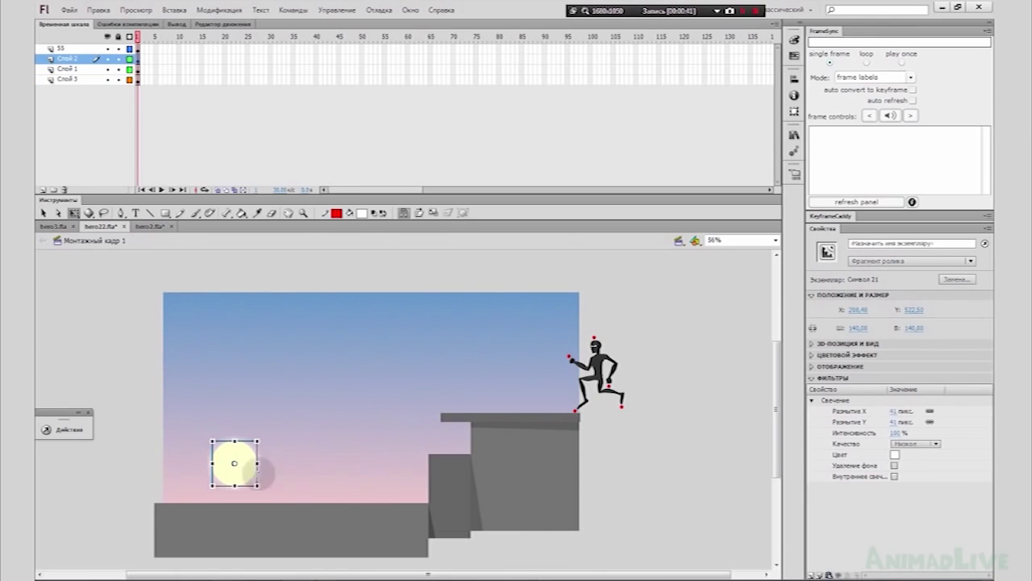
Step: Open the buildings group and pull its wall, ground and roof shapes apart to see how they are built
click(295, 526)
double_click(390, 527)
click(706, 512)
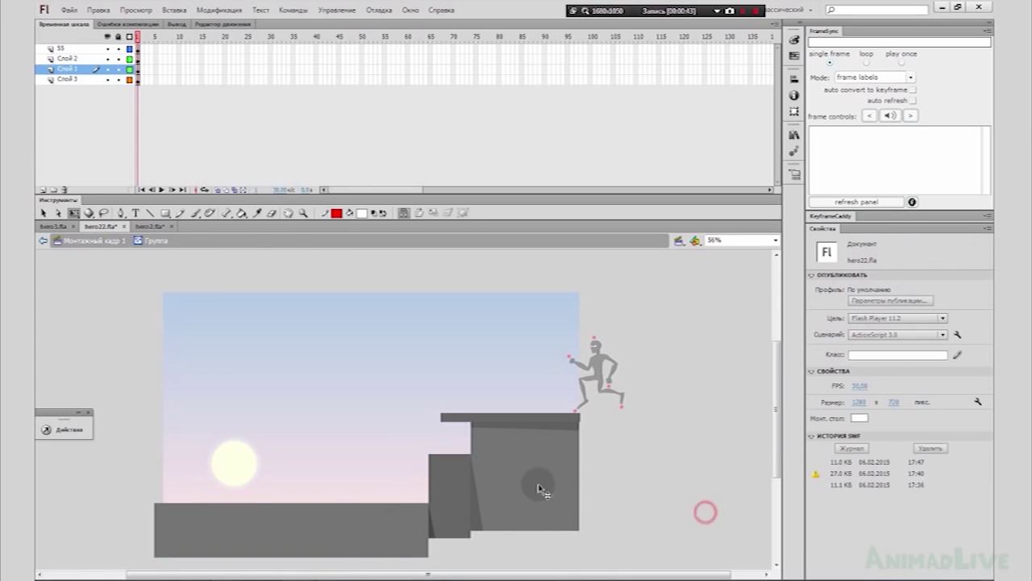
drag(538, 486, 621, 502)
drag(351, 529, 305, 499)
drag(442, 492, 342, 385)
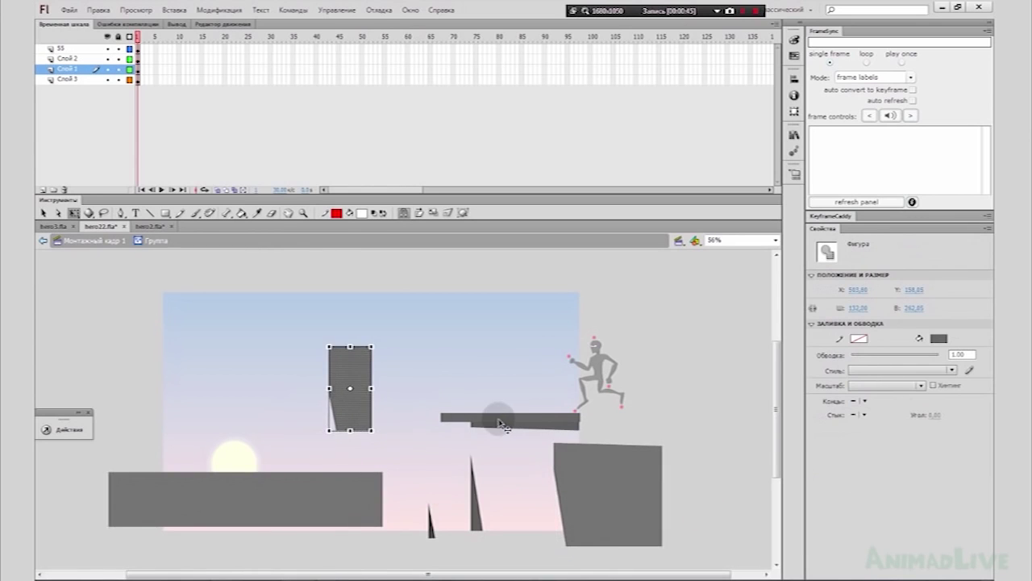
drag(500, 423, 494, 364)
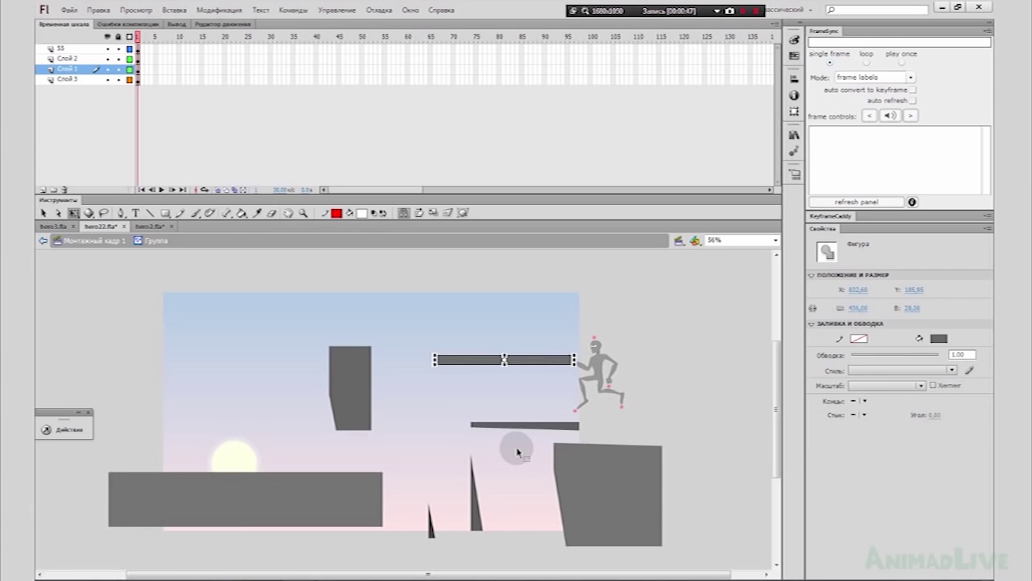
Step: Undo the moves of the building shapes and return to the main scene
key(ctrl+z)
key(ctrl+z)
key(ctrl+z)
key(ctrl+z)
key(ctrl+z)
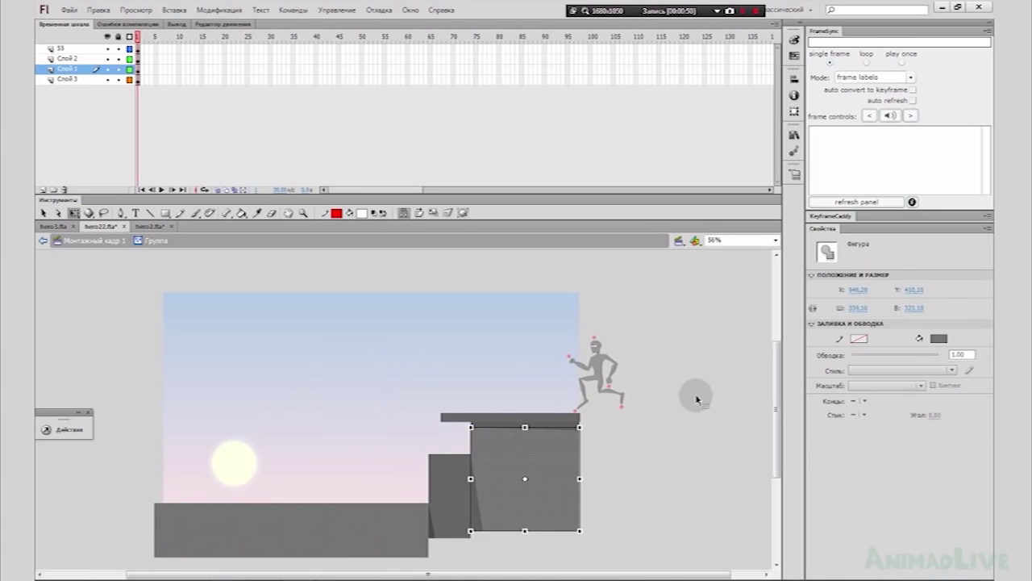
double_click(698, 399)
click(691, 397)
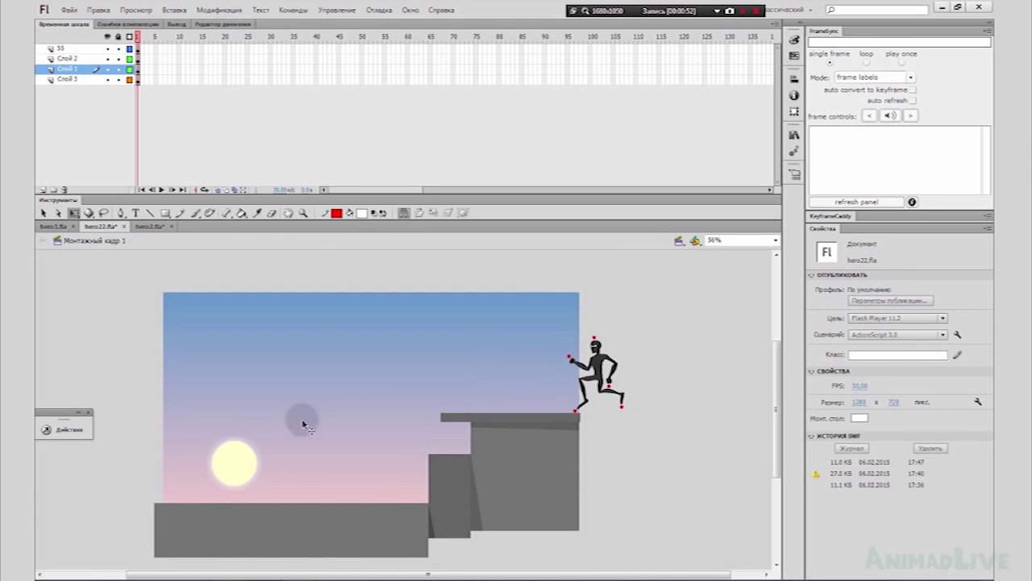
Step: Open the человек symbol on the rooftop for editing in place
click(303, 212)
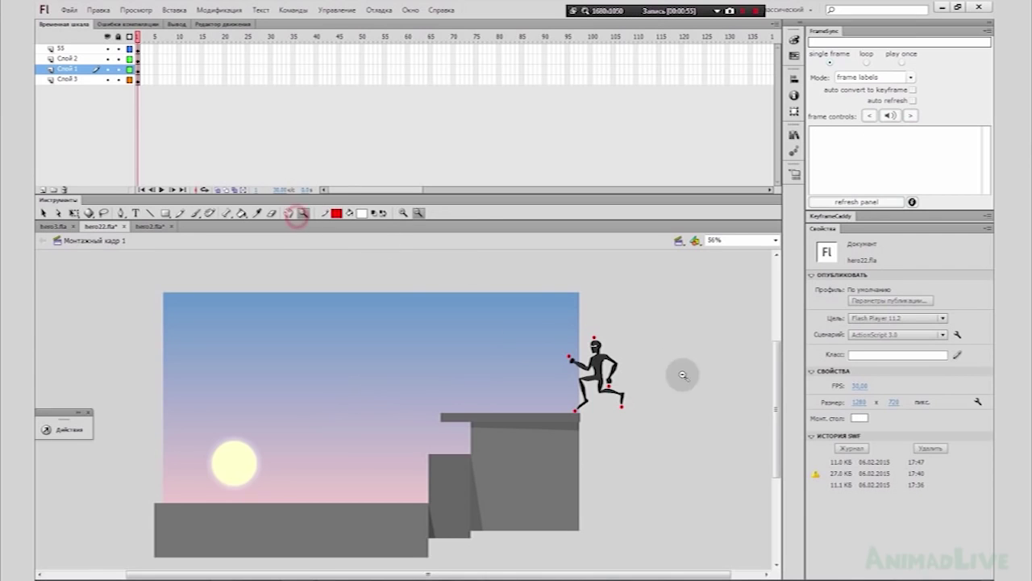
click(629, 382)
drag(258, 298, 571, 520)
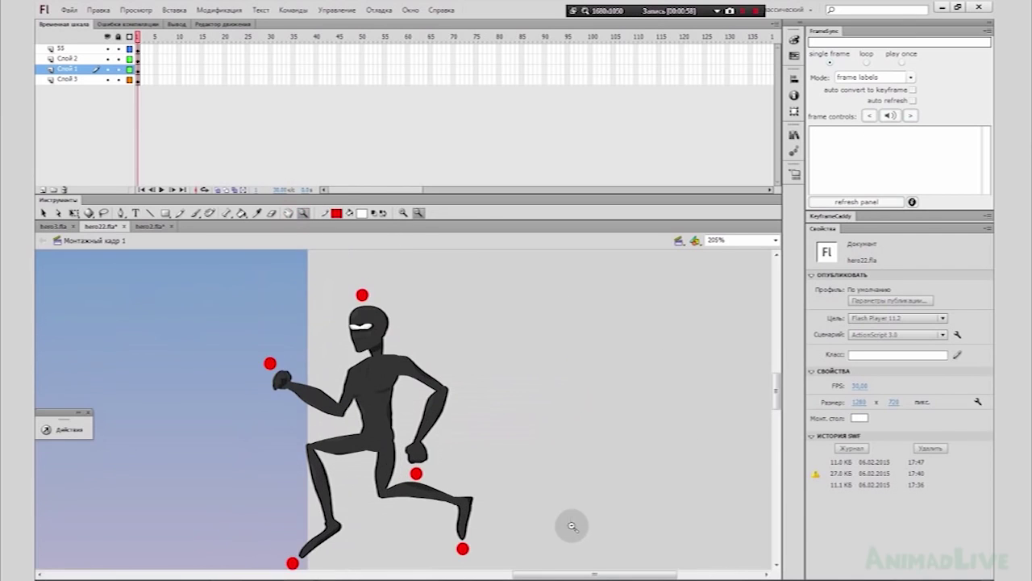
click(44, 212)
double_click(376, 431)
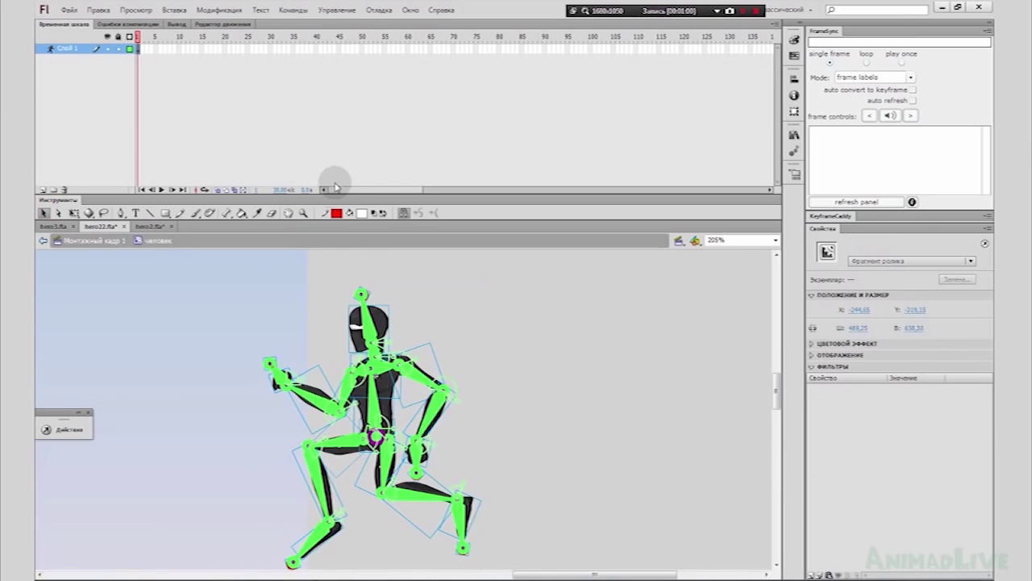
Step: Select all parts of the figure's trailing arm together and adjust their stacking order
click(300, 212)
alt+click(524, 357)
alt+click(545, 436)
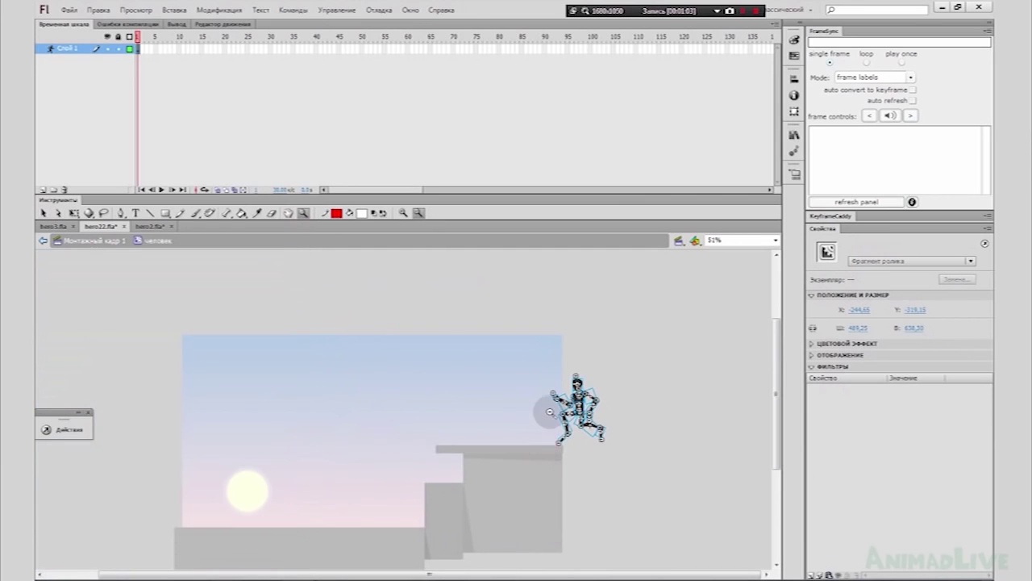
drag(506, 372, 737, 510)
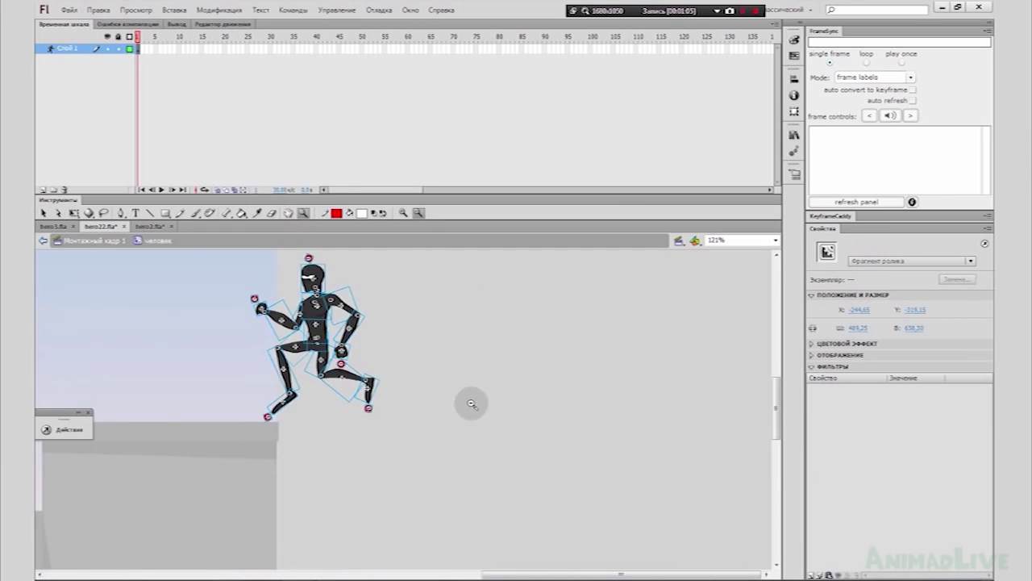
scroll(470, 404, up, 1)
drag(209, 303, 513, 520)
key(v)
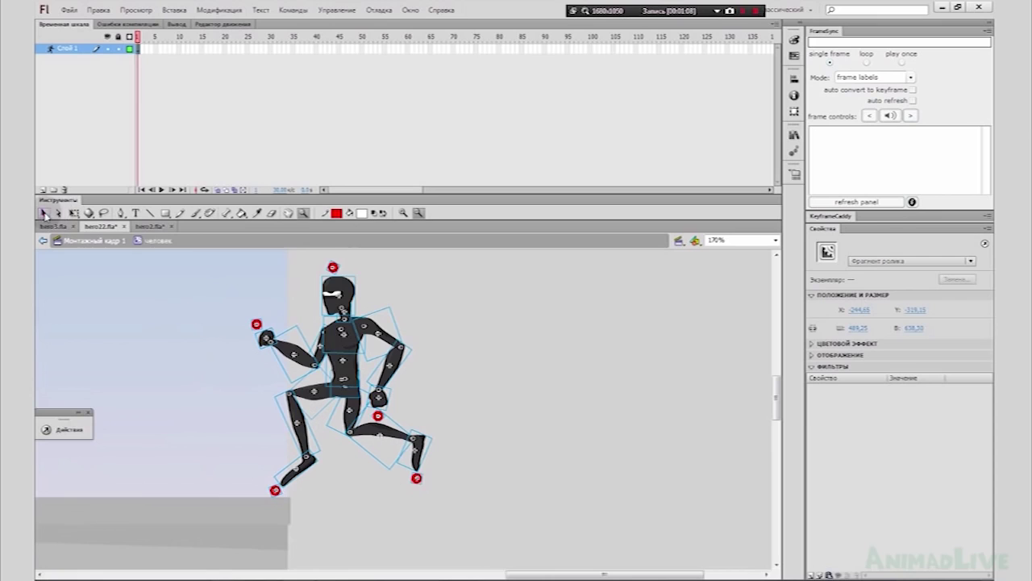
click(521, 392)
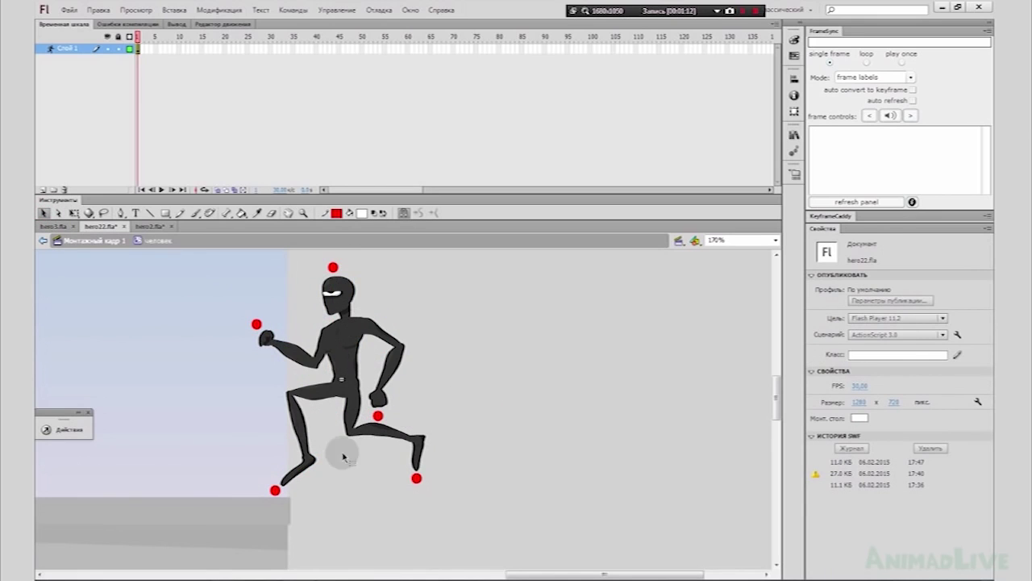
click(372, 315)
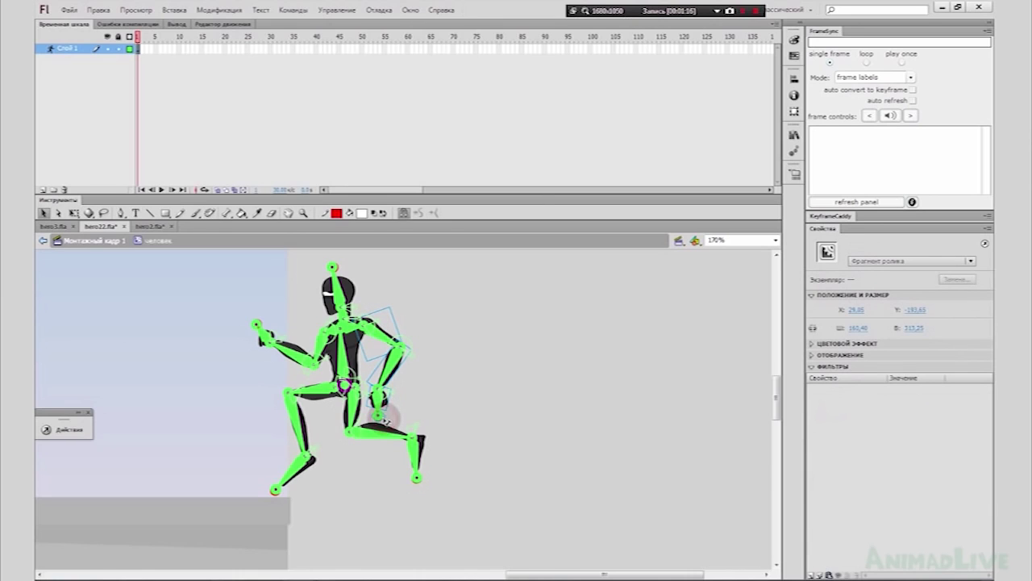
right_click(384, 331)
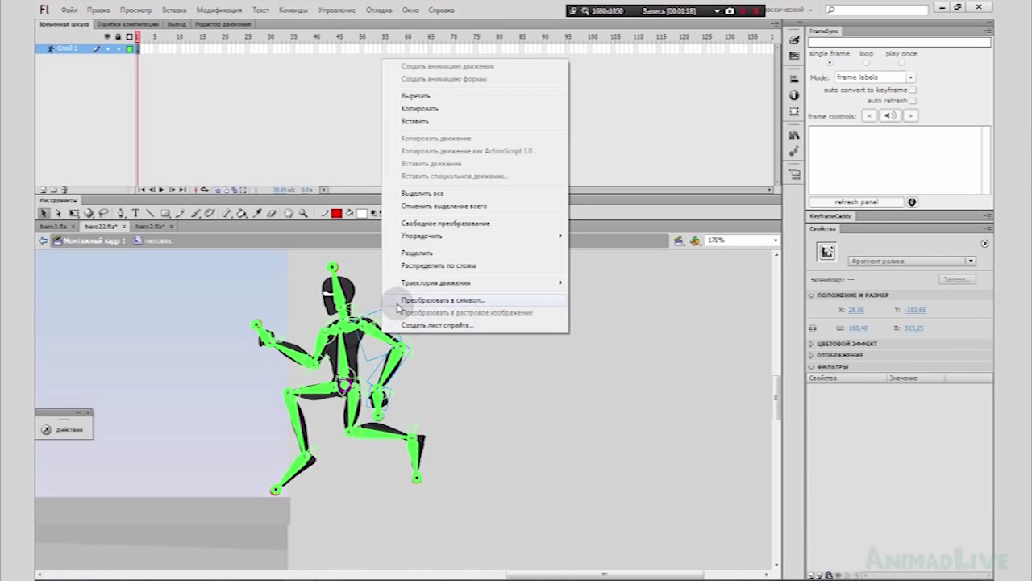
mouse_move(413, 237)
click(333, 233)
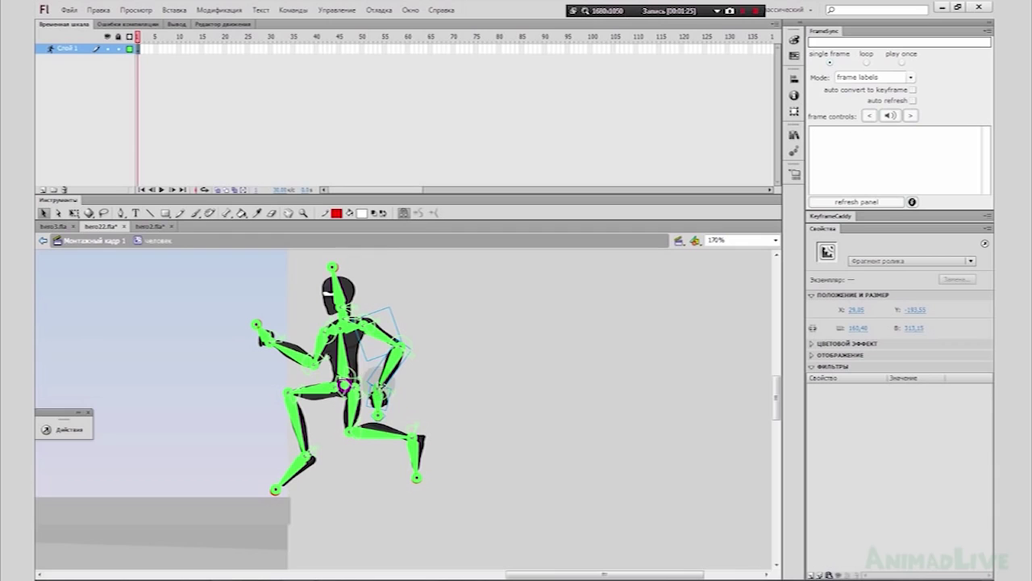
click(454, 299)
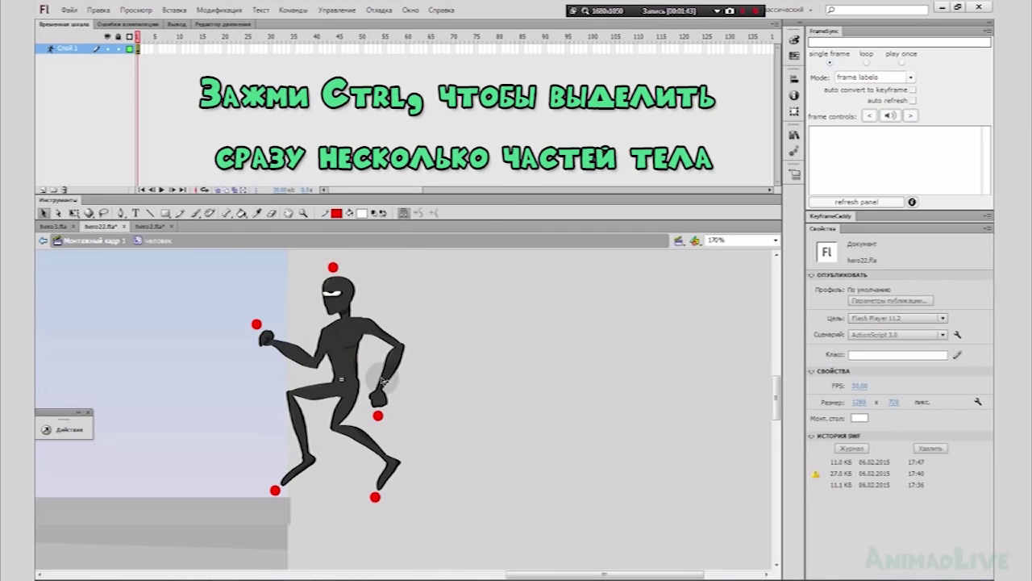
Step: Pose the legs in a running stride, with the rear leg swung back and the front shin extended forward
drag(361, 436, 393, 425)
click(440, 394)
drag(305, 441, 284, 446)
mouse_move(390, 425)
mouse_down()
mouse_move(417, 419)
mouse_move(385, 429)
mouse_up()
click(420, 402)
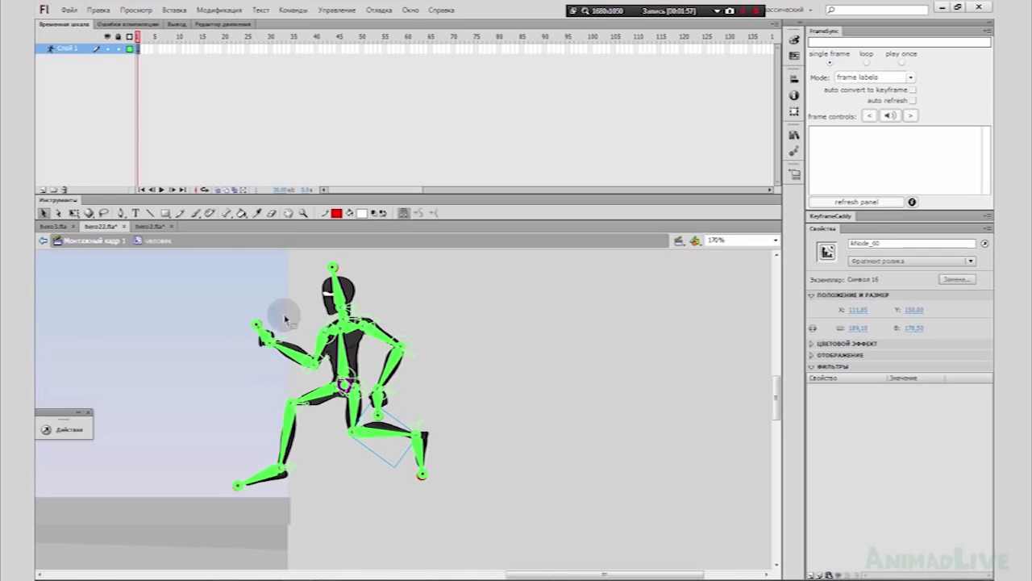
click(449, 346)
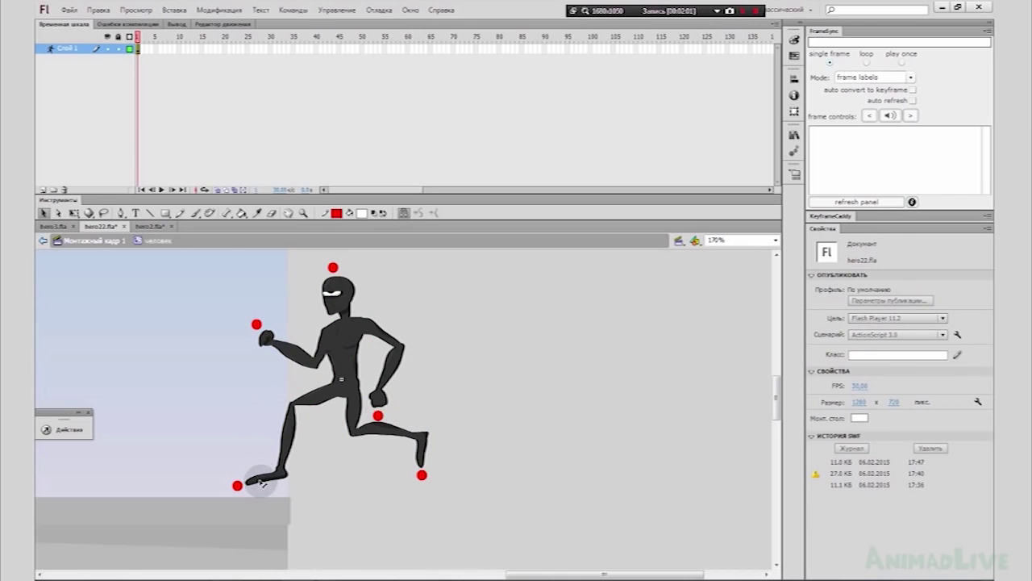
Step: Raise the toes of the front foot and swing the rear leg farther back and up
drag(260, 482, 260, 462)
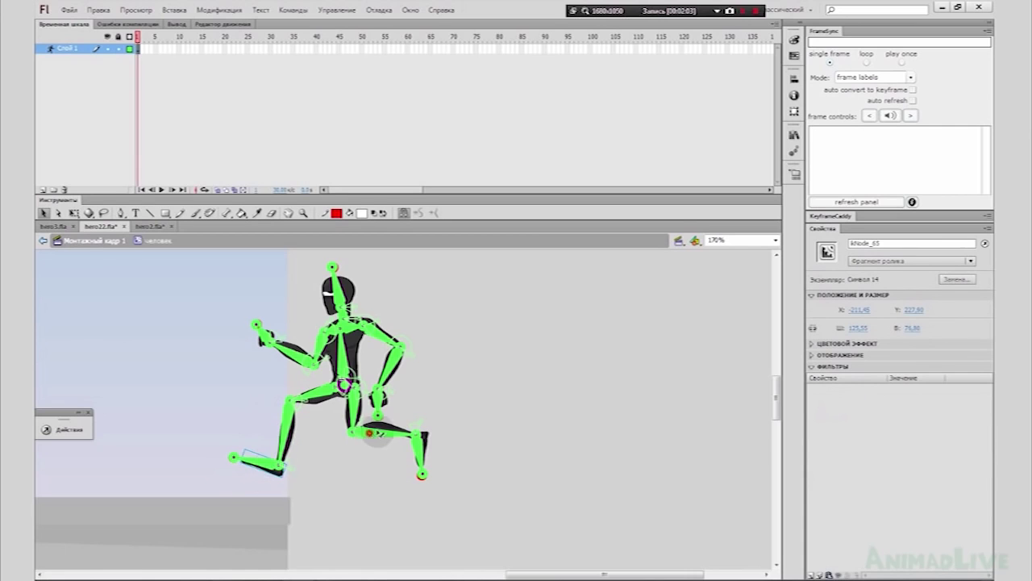
drag(376, 435, 387, 427)
click(257, 474)
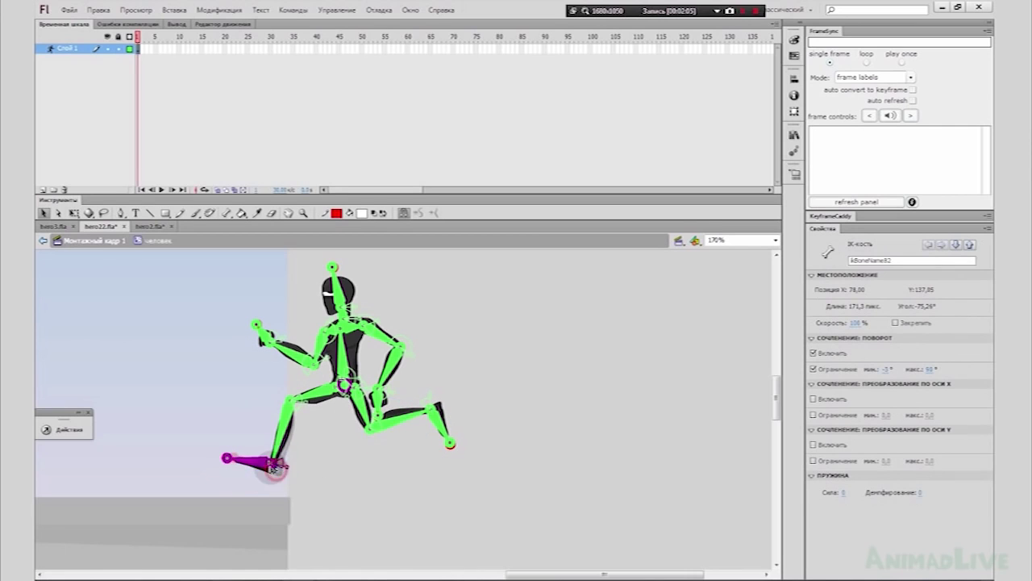
drag(248, 465, 247, 451)
click(365, 451)
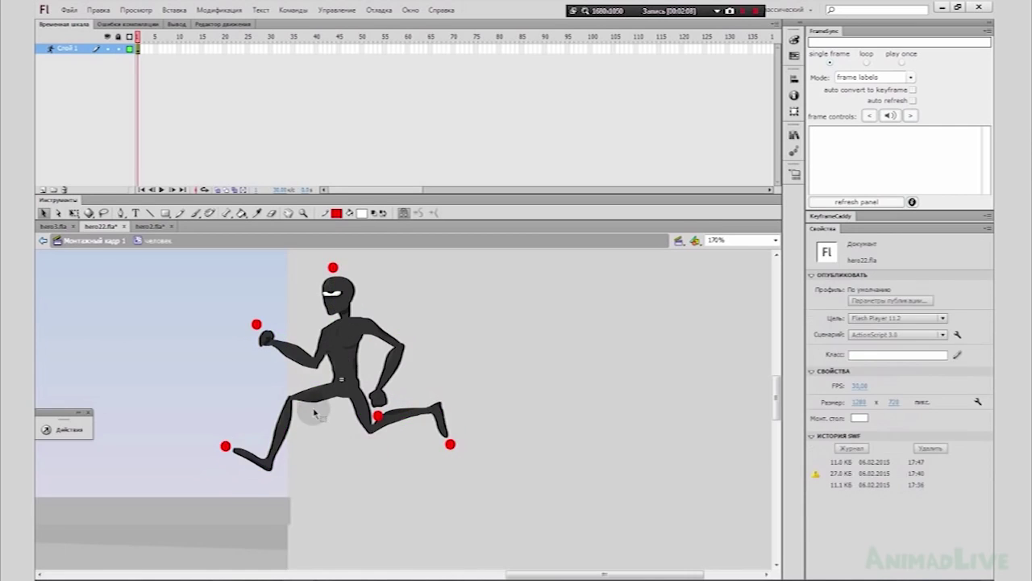
Step: Adjust the rotation limit of the leading arm's upper bone and swing that arm down and back beside the torso
mouse_move(301, 354)
mouse_down()
mouse_move(372, 363)
mouse_move(260, 412)
mouse_move(249, 346)
mouse_move(287, 296)
mouse_move(283, 342)
mouse_move(300, 353)
mouse_up()
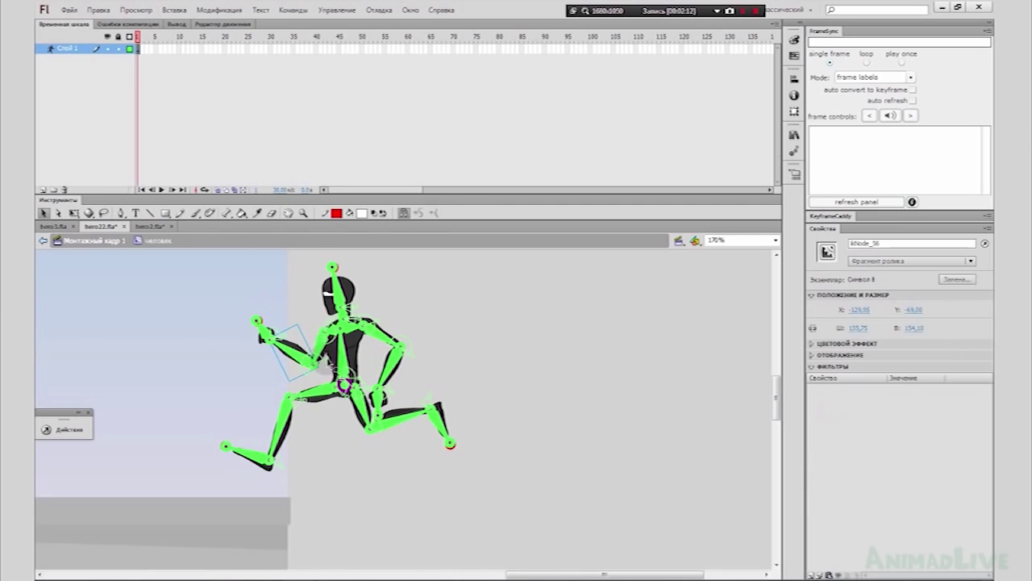
click(319, 345)
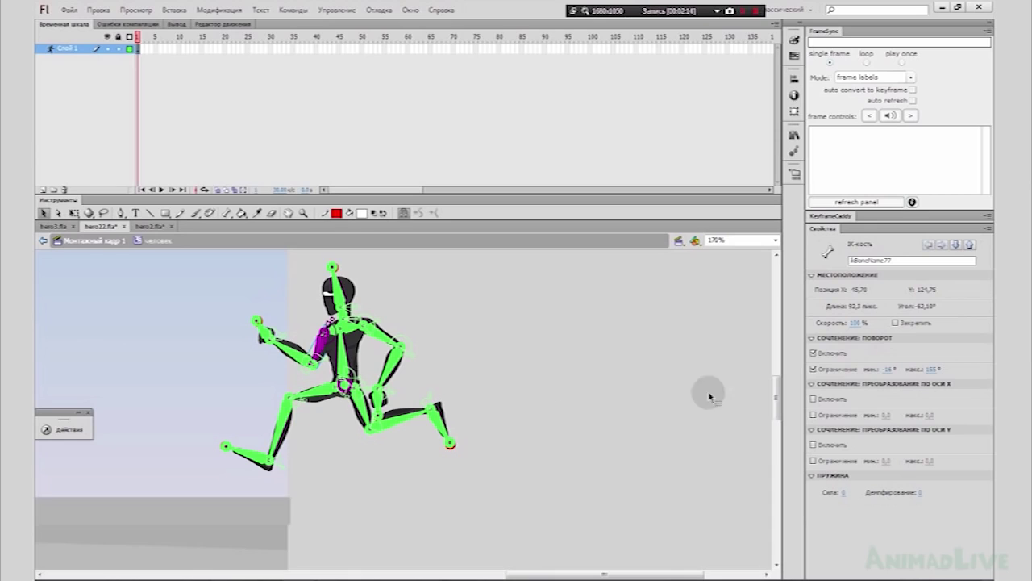
drag(923, 378, 864, 369)
click(290, 325)
drag(316, 348, 367, 337)
Step: Set the other upper-arm bone's rotation limits to -142° and 142°, swinging that arm forward and the opposite arm behind the body
click(378, 333)
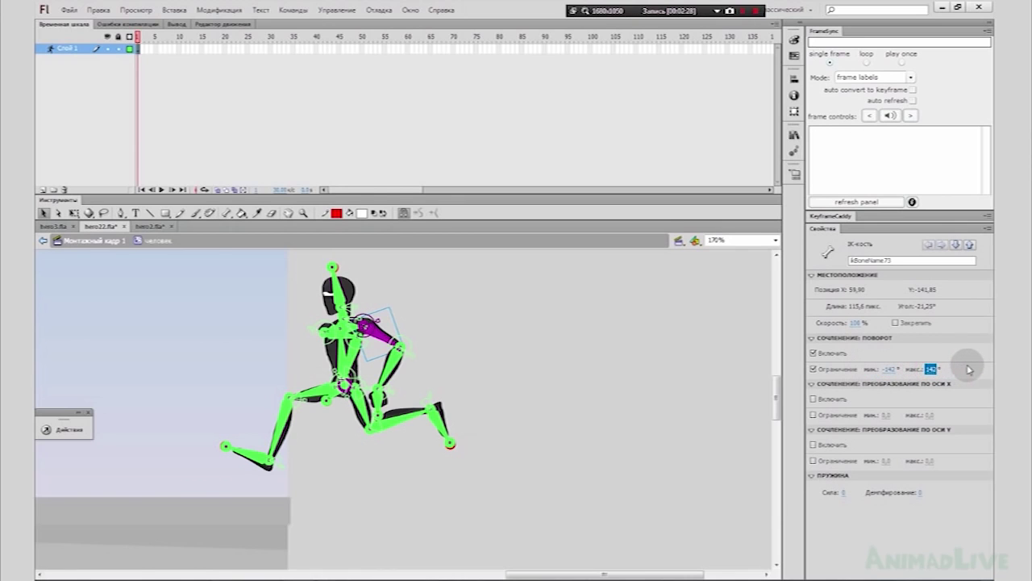
click(471, 362)
drag(392, 341, 329, 359)
click(418, 332)
drag(331, 407, 401, 398)
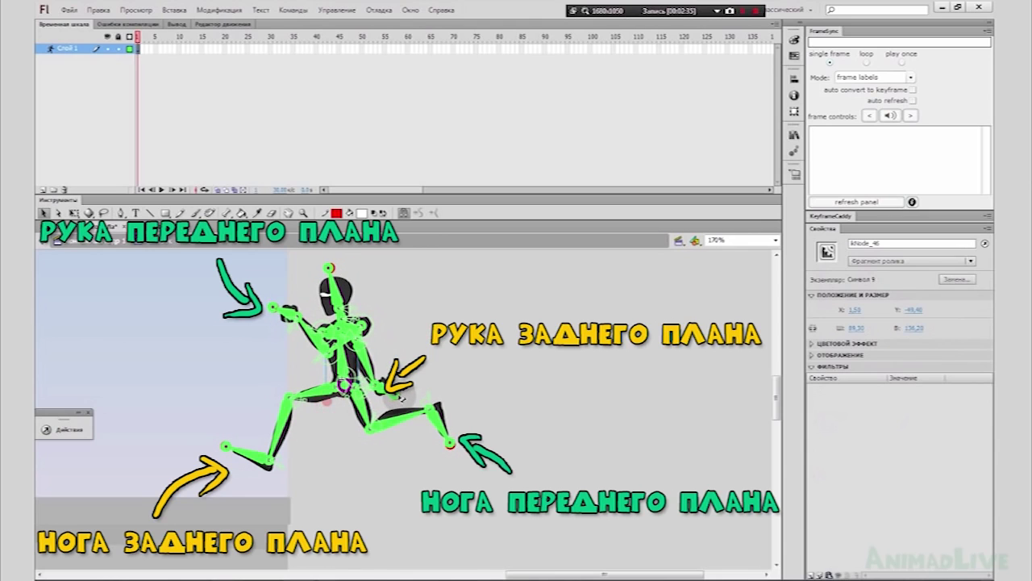
Step: Rotate the trailing leg's shin slightly downward to refine the running stride
click(387, 361)
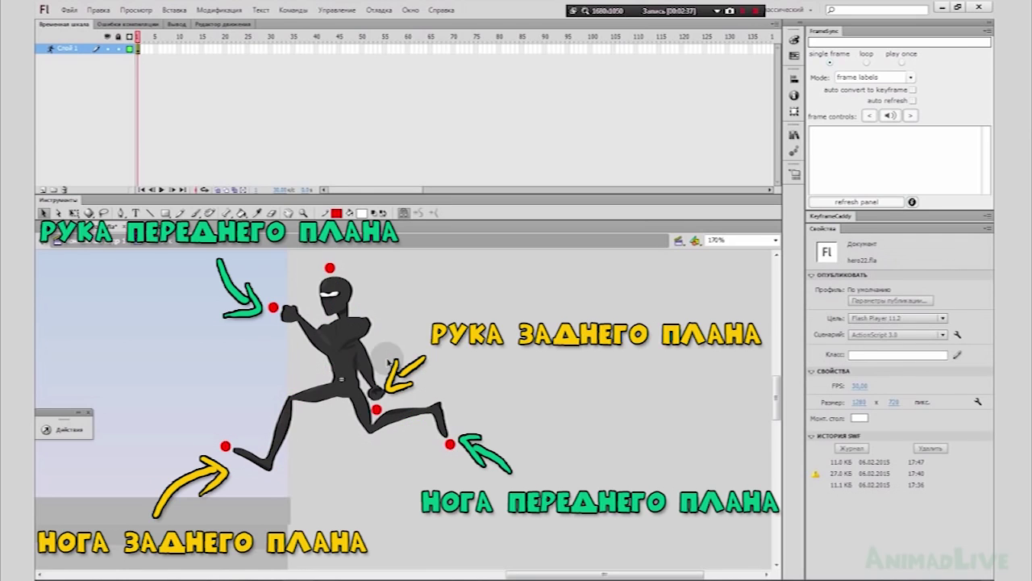
drag(420, 413, 420, 425)
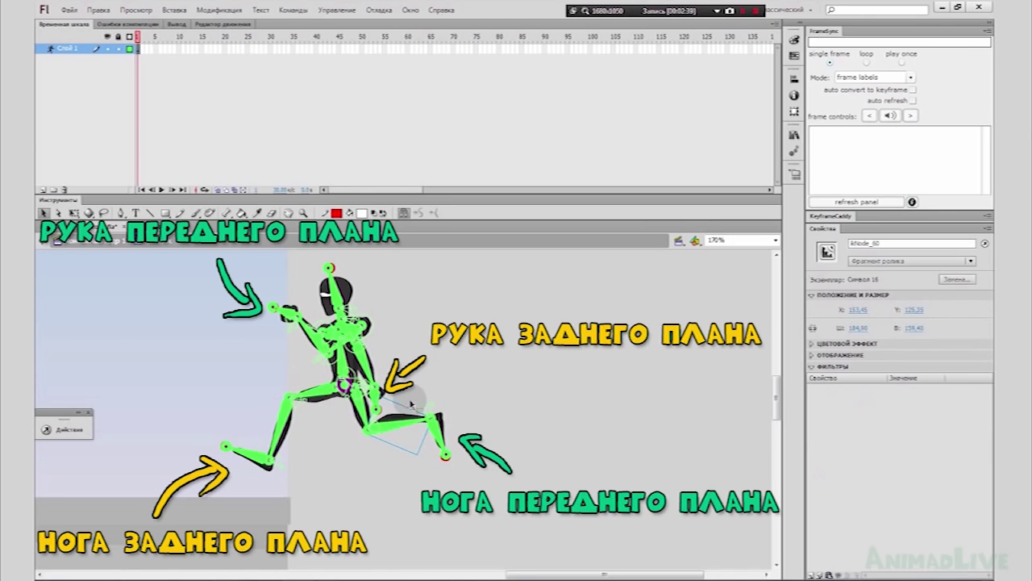
click(358, 481)
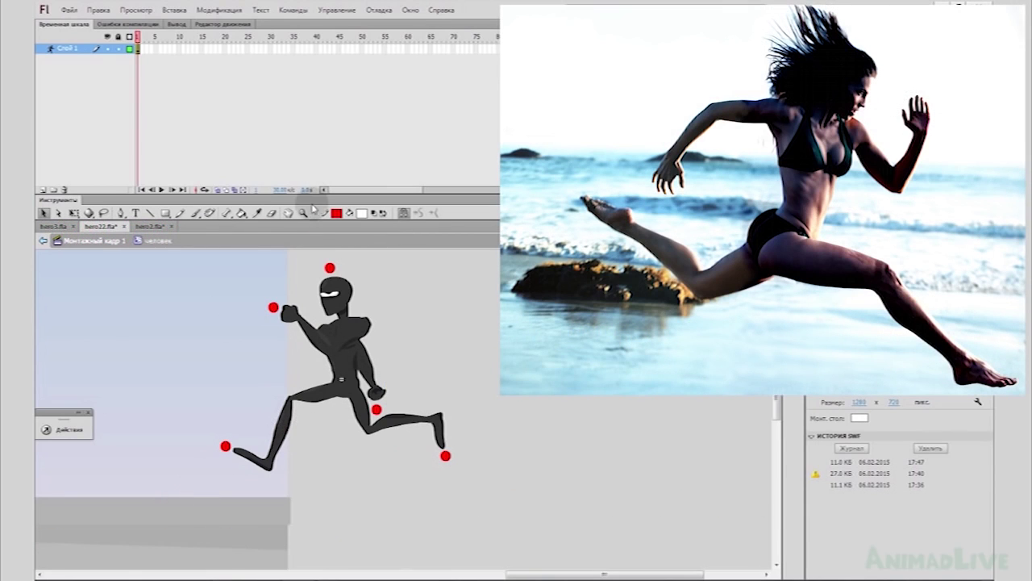
Step: Return to the main scene and lower the running figure until its front foot rests on the rooftop's right edge
click(480, 364)
drag(348, 341, 640, 521)
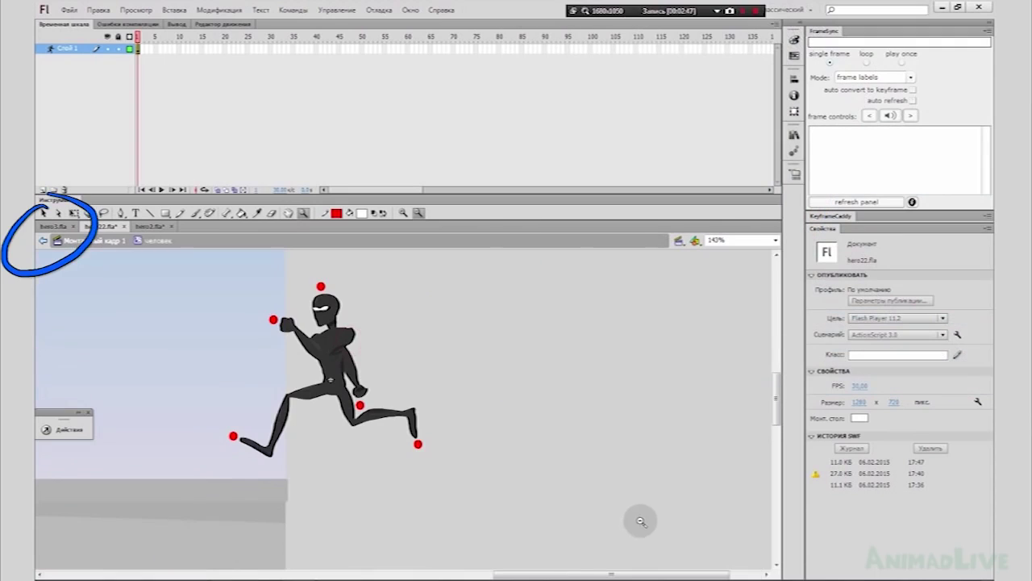
click(43, 240)
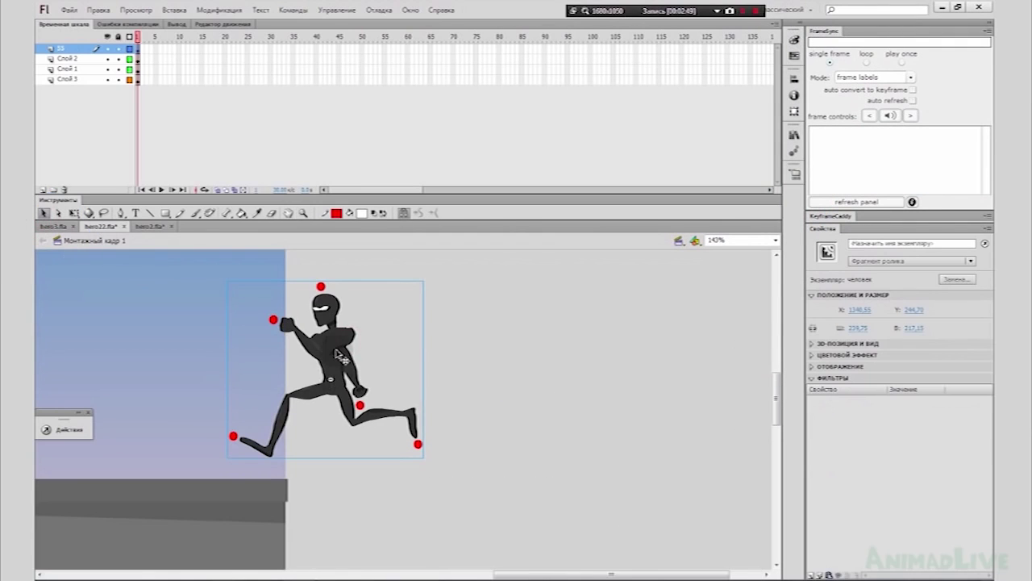
drag(338, 357, 341, 377)
click(353, 312)
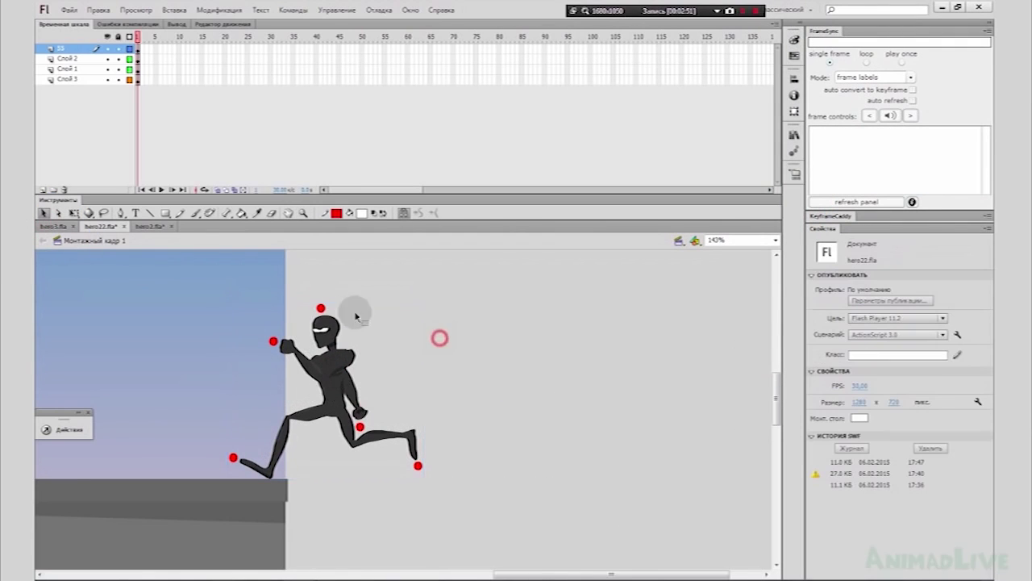
Step: Reopen the figure symbol for editing and extend its armature layer to frame 30
click(302, 213)
alt+click(415, 362)
drag(316, 359, 594, 491)
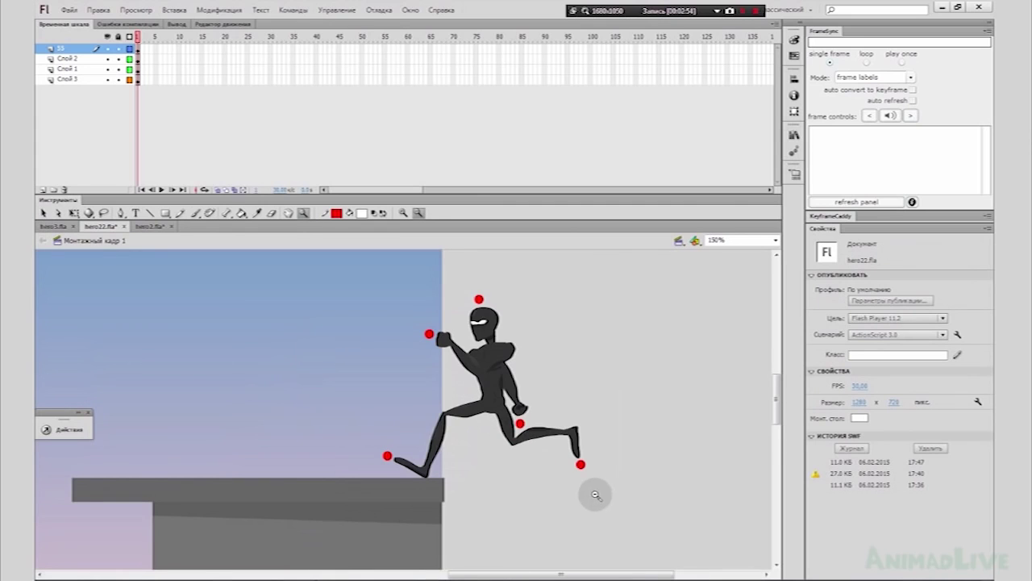
click(43, 213)
click(500, 370)
double_click(500, 370)
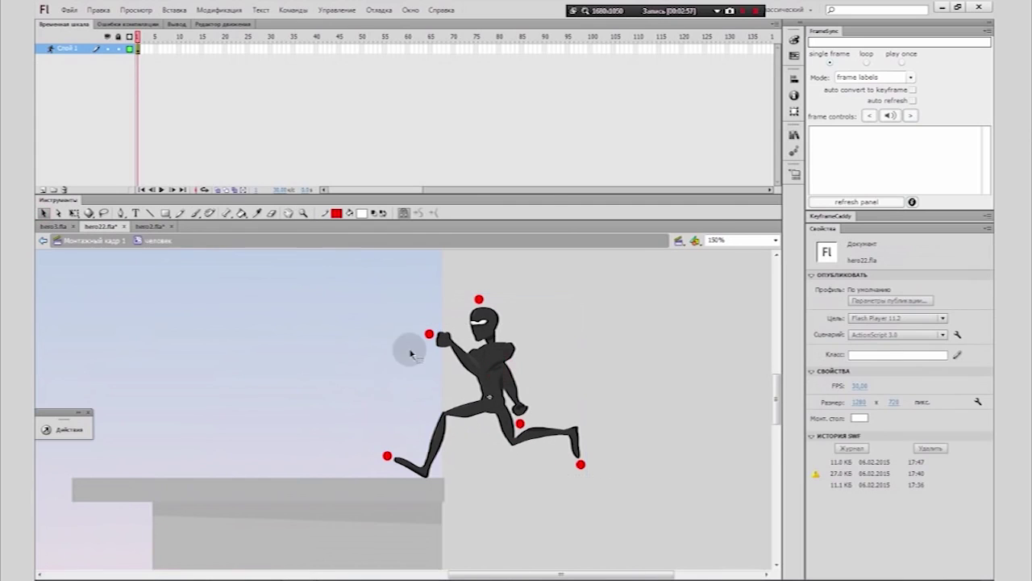
drag(475, 574, 425, 576)
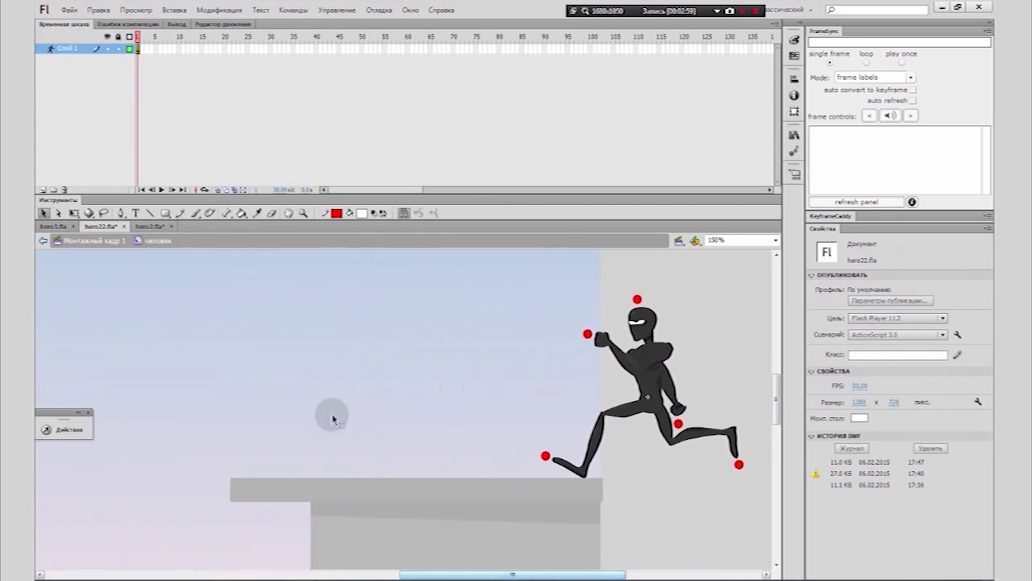
click(267, 48)
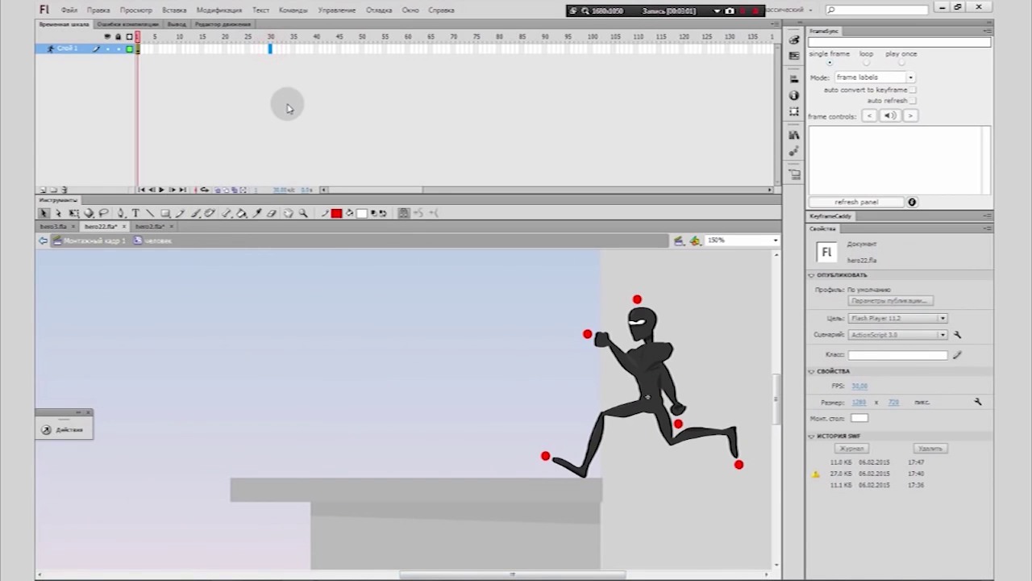
key(F5)
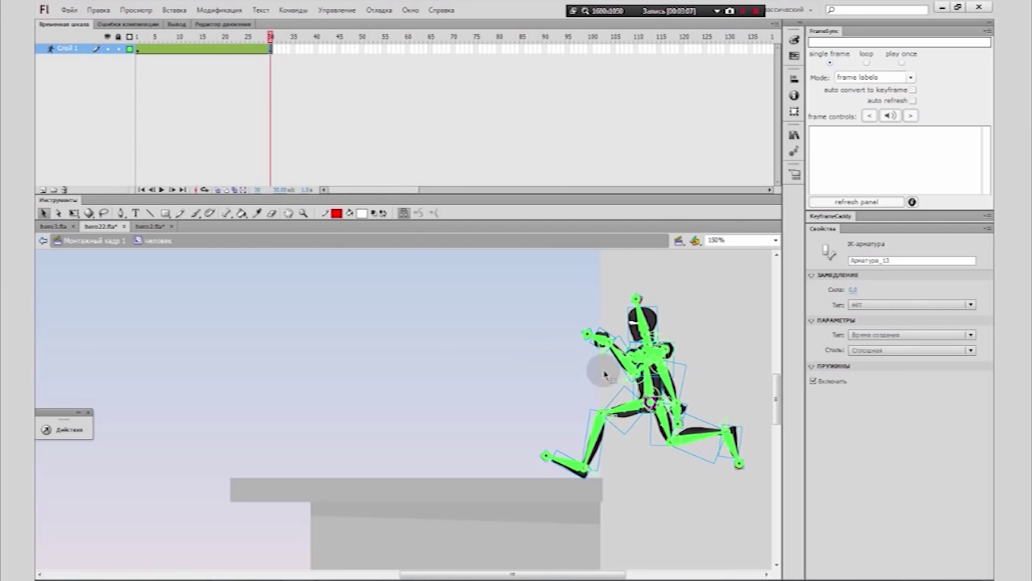
Step: At frame 30, move the whole rigged figure across the roof until its front foot reaches the rooftop's left edge
drag(605, 373, 552, 375)
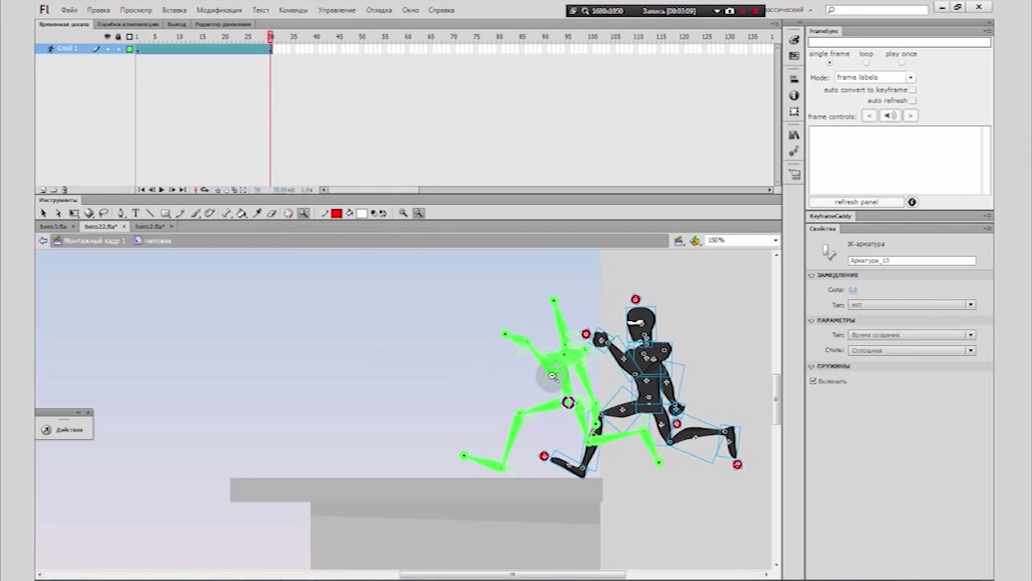
key(shift+Left)
key(shift+Left)
key(shift+Left)
key(shift+Left)
key(shift+Left)
key(shift+Left)
key(shift+Left)
key(shift+Left)
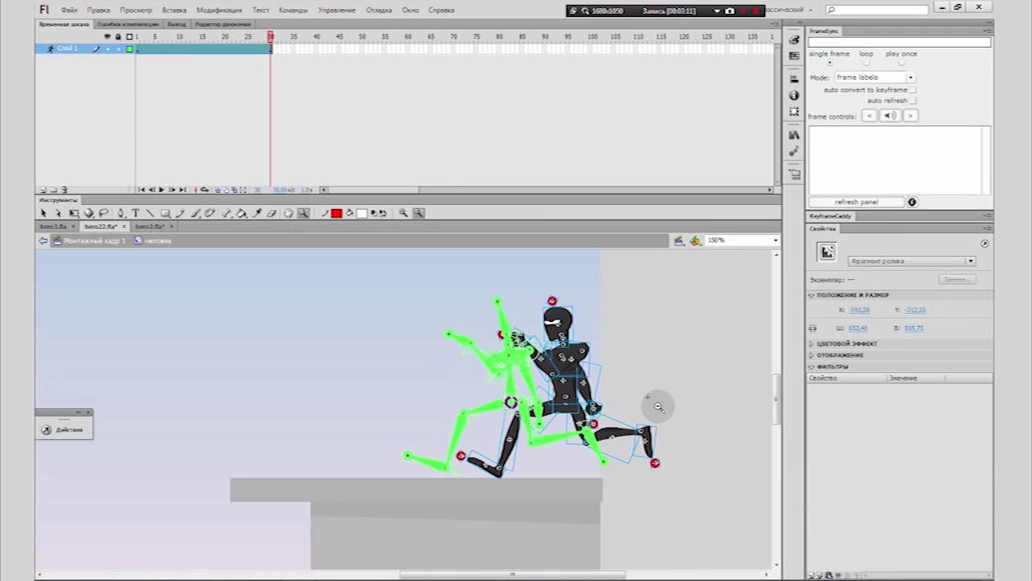
key(shift+Left)
key(shift+Left)
key(shift+Left)
key(shift+Left)
key(shift+Left)
key(shift+Left)
key(shift+Left)
key(shift+Left)
key(shift+Left)
key(shift+Left)
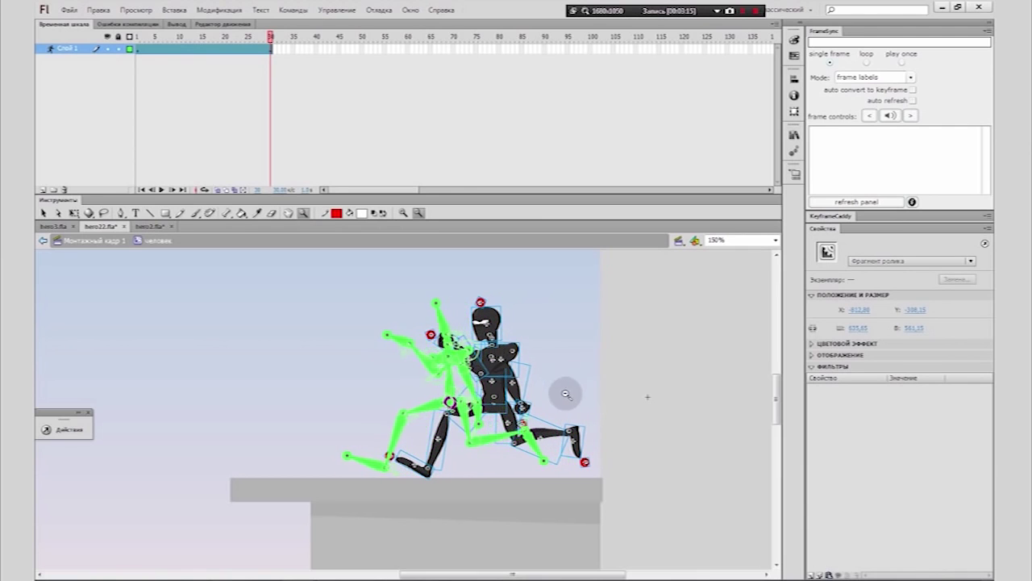
drag(567, 393, 463, 393)
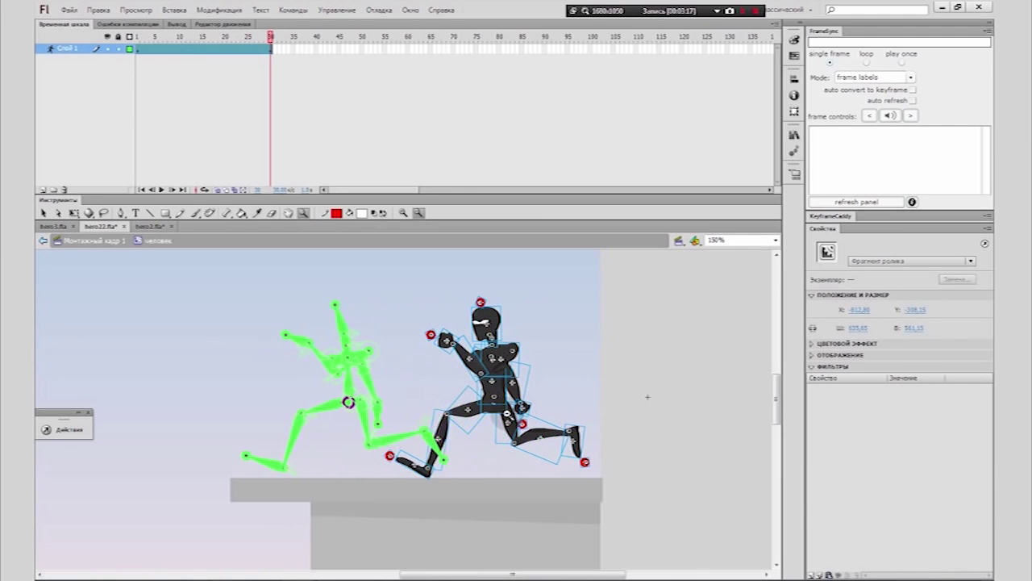
key(shift+Left)
key(shift+Left)
key(shift+Left)
key(shift+Left)
key(shift+Left)
key(shift+Left)
key(shift+Left)
key(shift+Left)
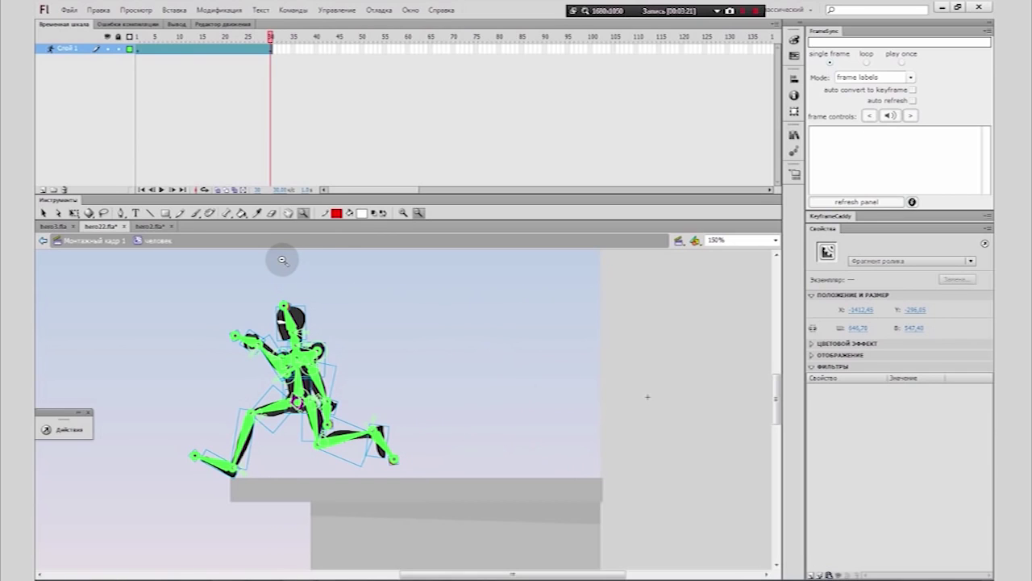
click(271, 76)
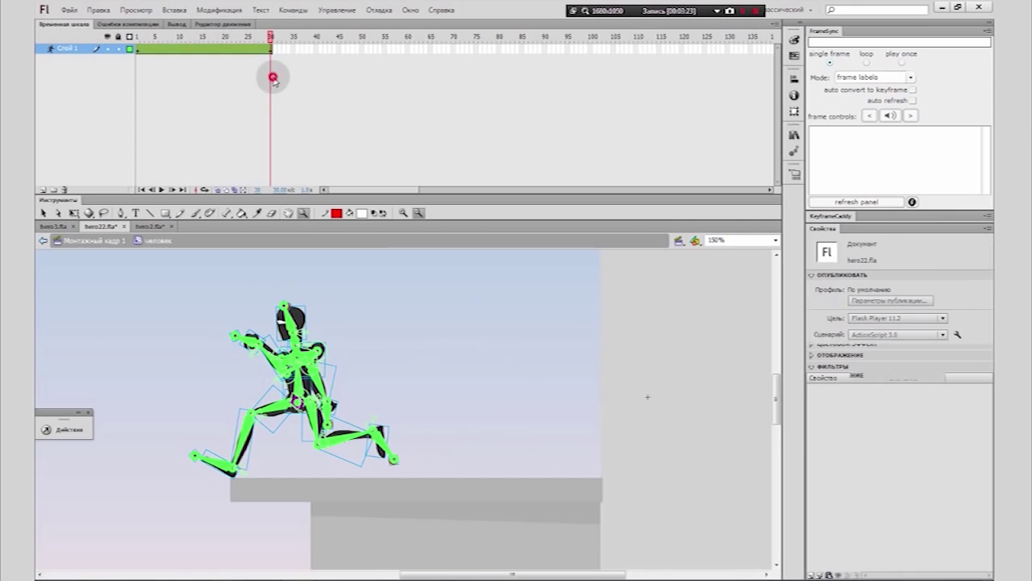
Step: Shift the trailing leg's thigh piece to the left so it lines up with the hip and knee at frame 30
click(363, 444)
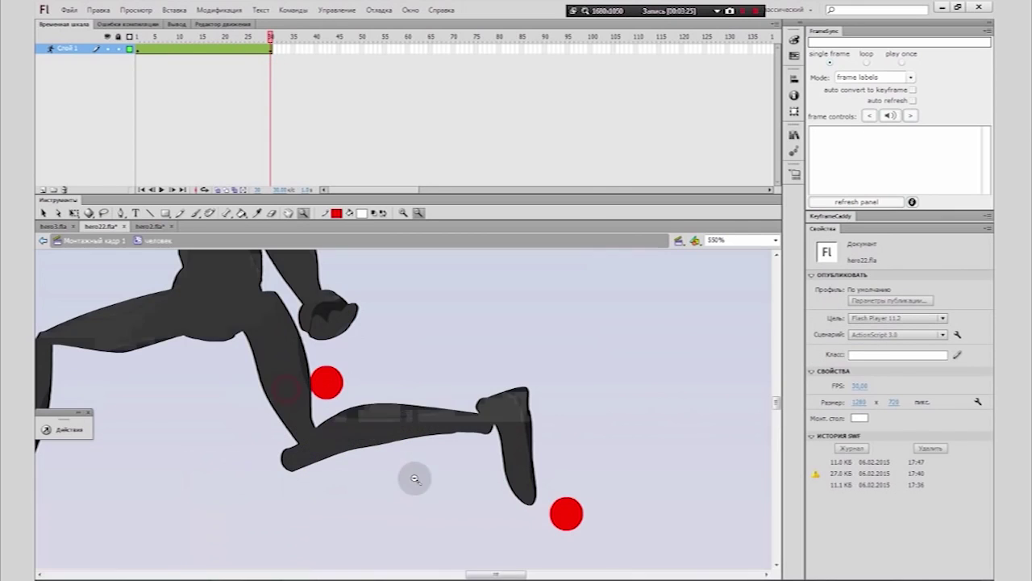
click(44, 213)
click(307, 377)
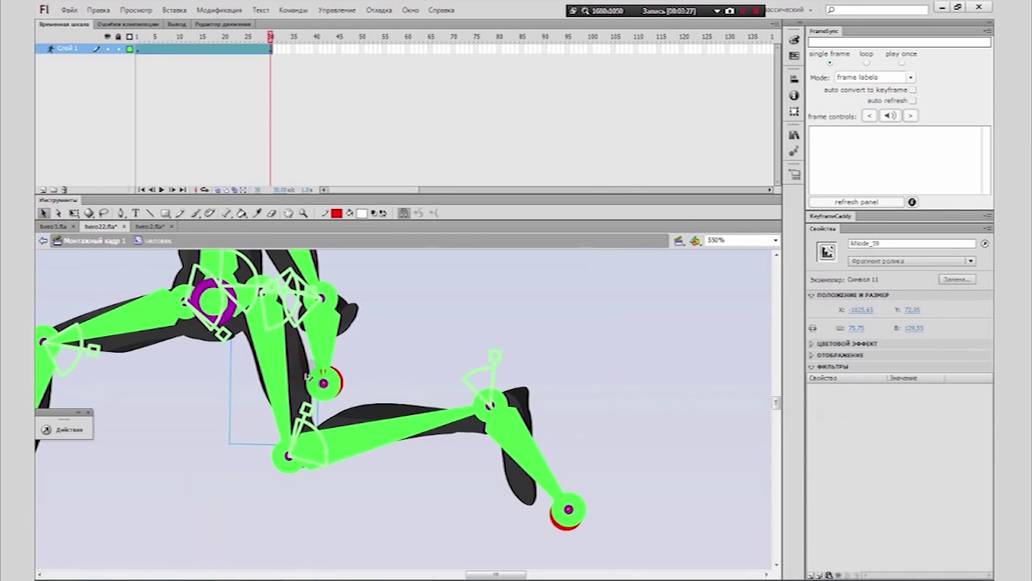
key(Left)
key(Left)
key(Left)
key(Left)
key(Left)
key(Left)
key(Left)
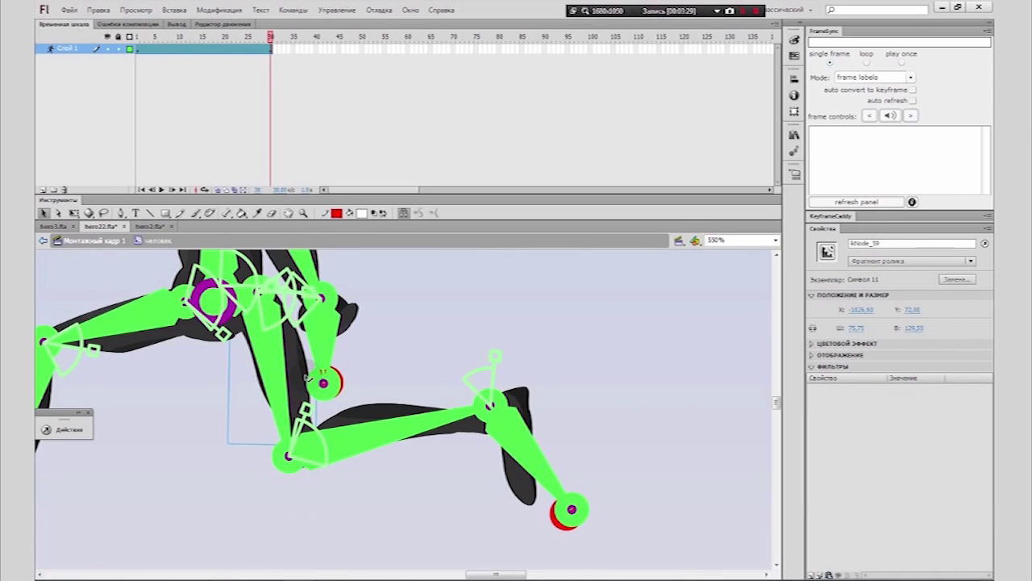
drag(395, 354, 397, 351)
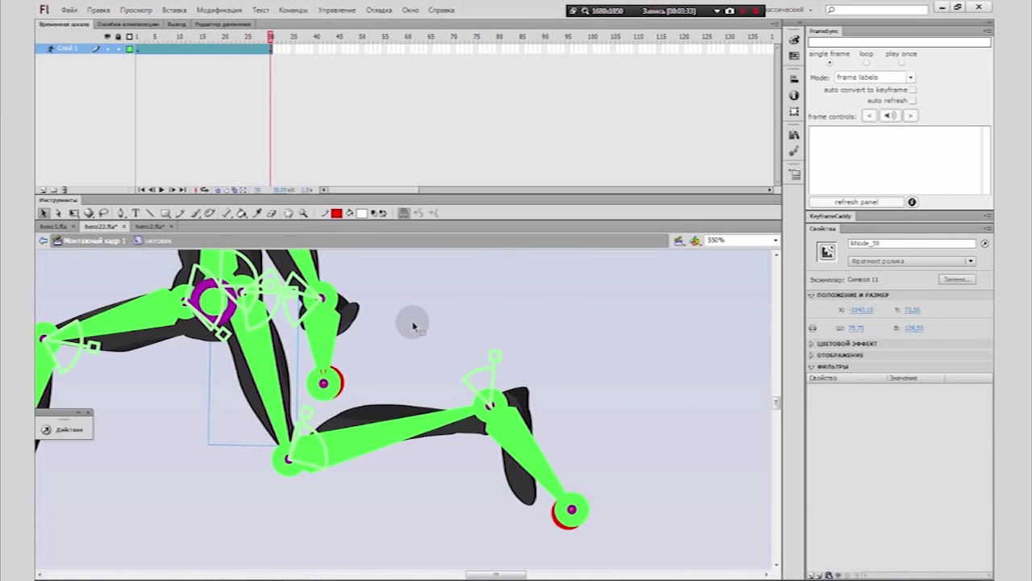
click(411, 324)
Step: Raise the trailing leg's shin piece so it joins cleanly with the knee and foot
click(350, 446)
key(Up)
key(Up)
key(Up)
key(Up)
key(Up)
key(Up)
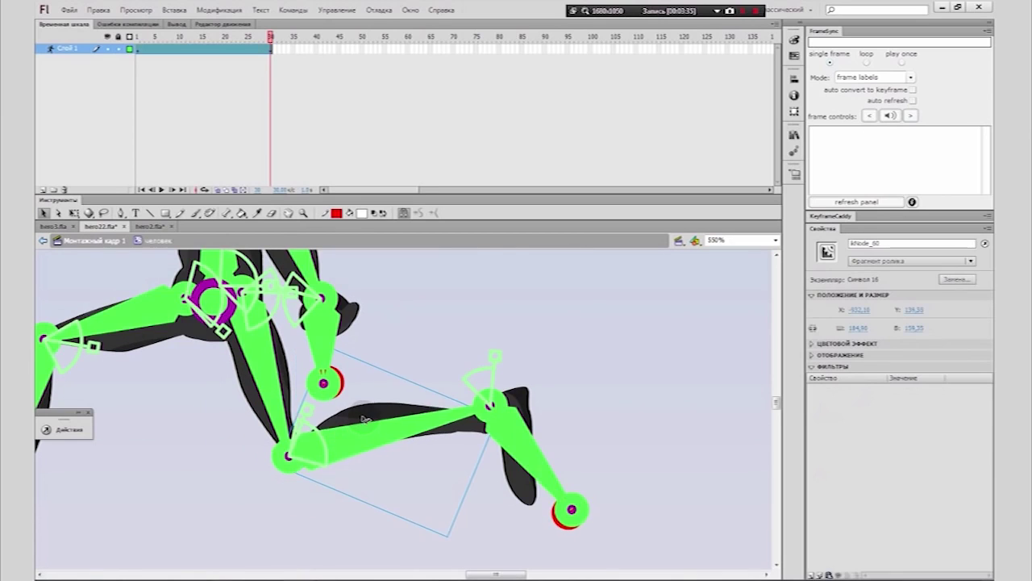
drag(365, 420, 365, 419)
click(407, 331)
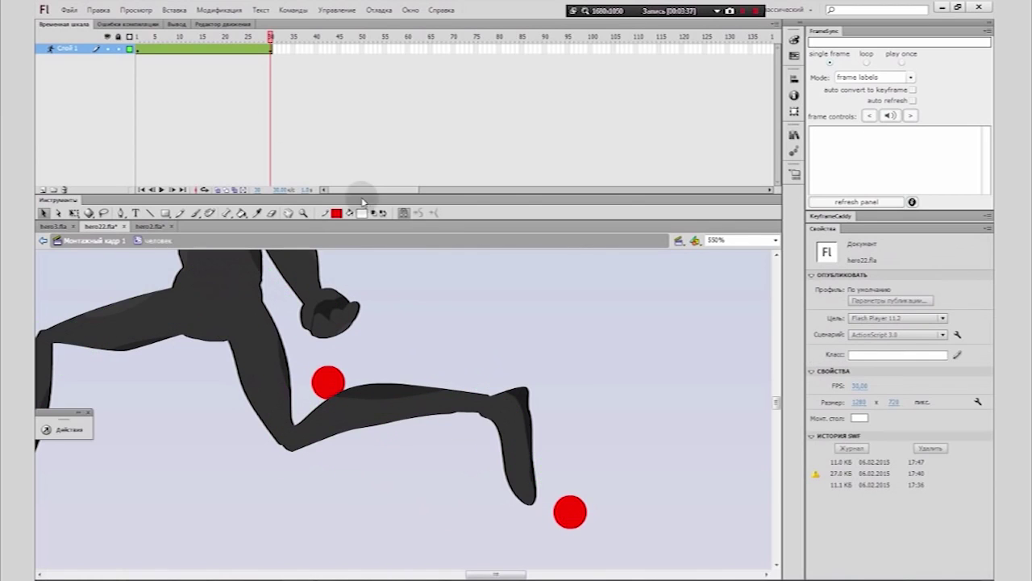
Step: Scrub the animation from frame 1 to frame 30 and inspect the figure's travel and end pose on the rooftop
click(138, 52)
click(302, 213)
alt+click(422, 344)
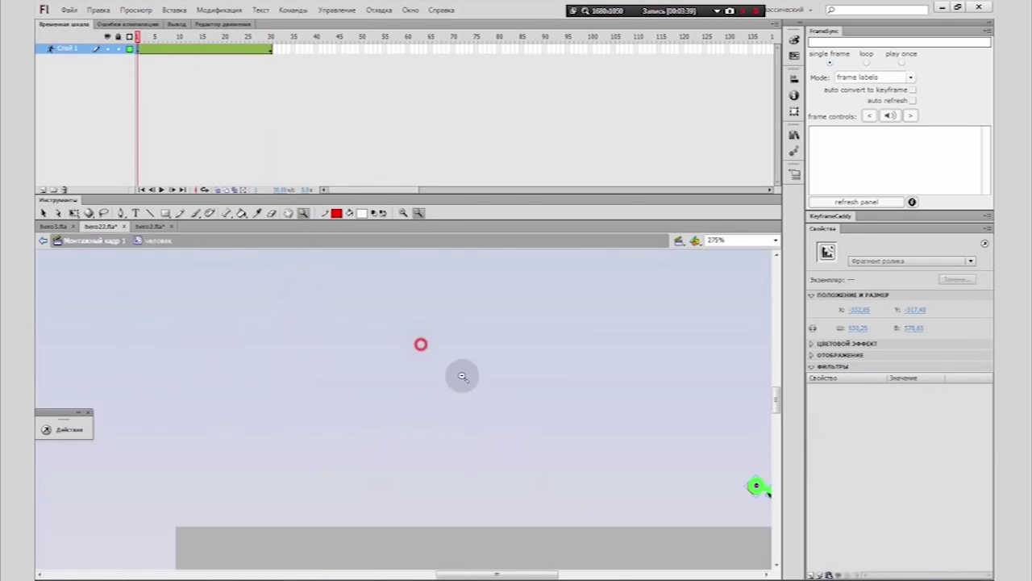
alt+click(479, 392)
click(44, 213)
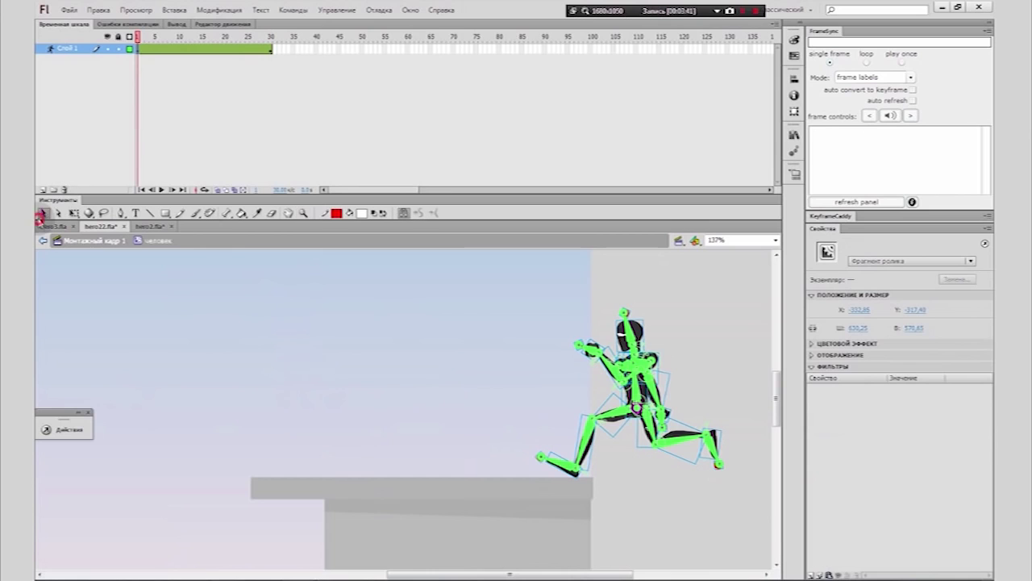
click(427, 346)
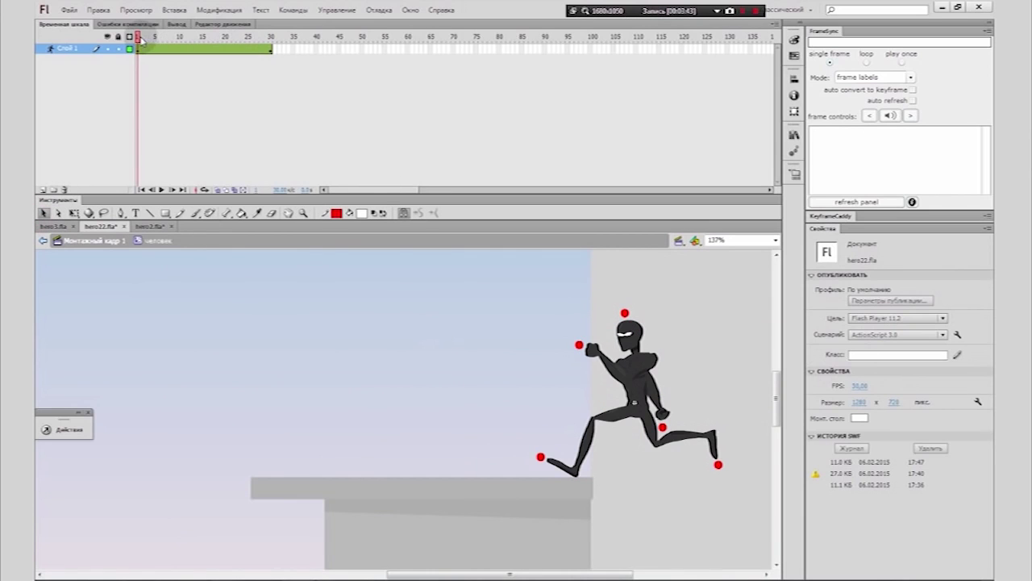
drag(138, 38, 270, 39)
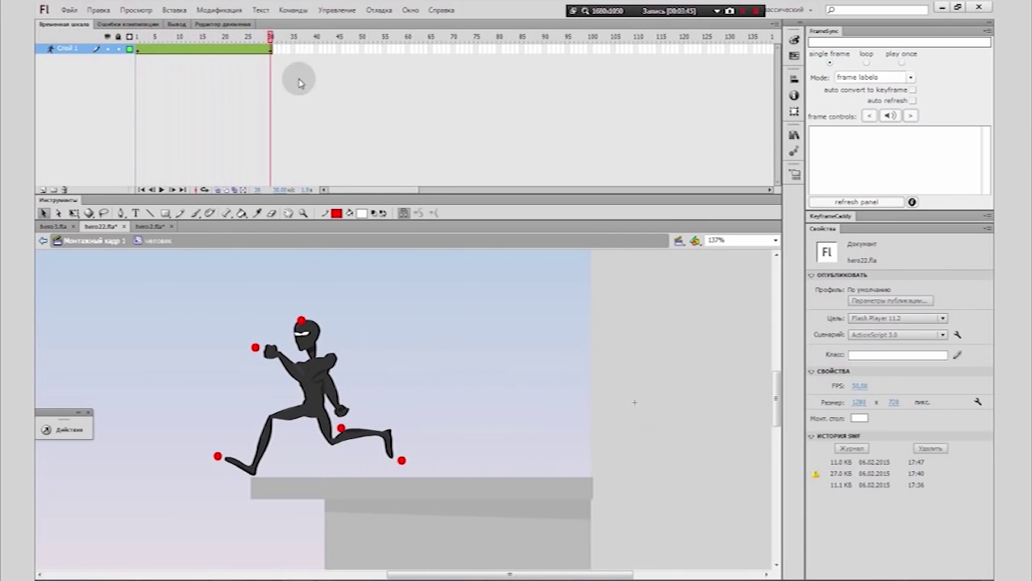
drag(238, 313, 535, 520)
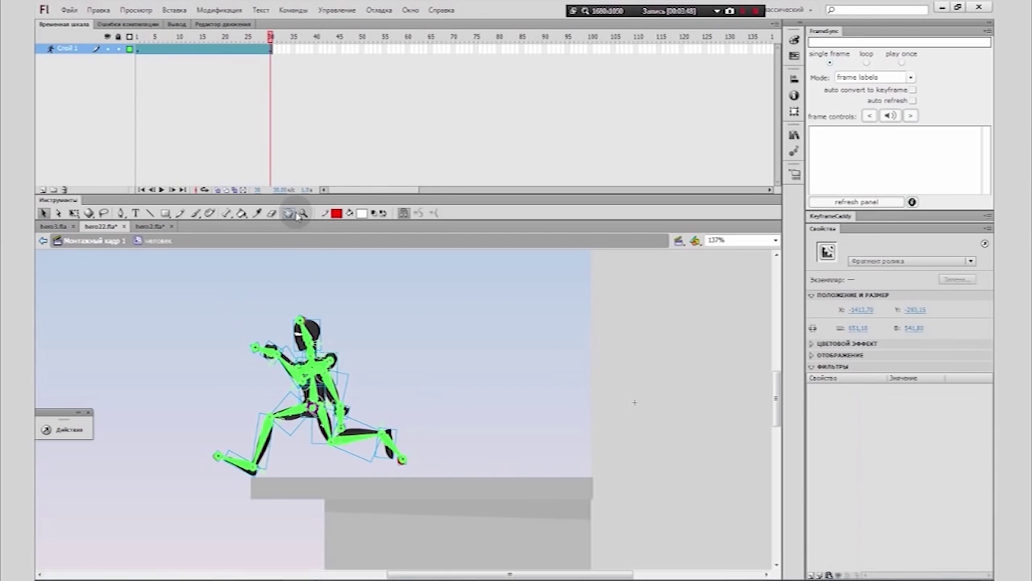
click(302, 213)
drag(121, 322, 489, 513)
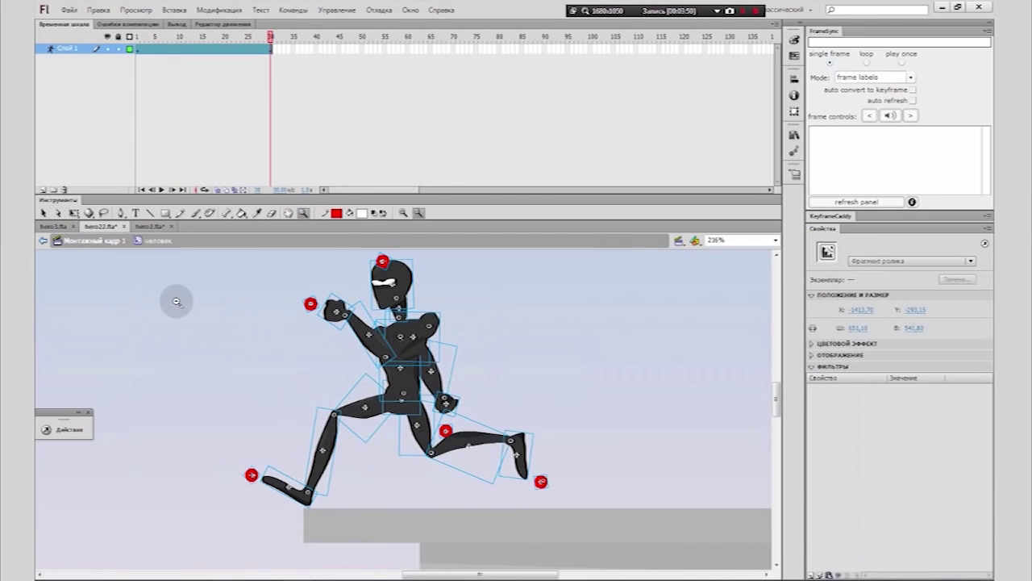
click(197, 138)
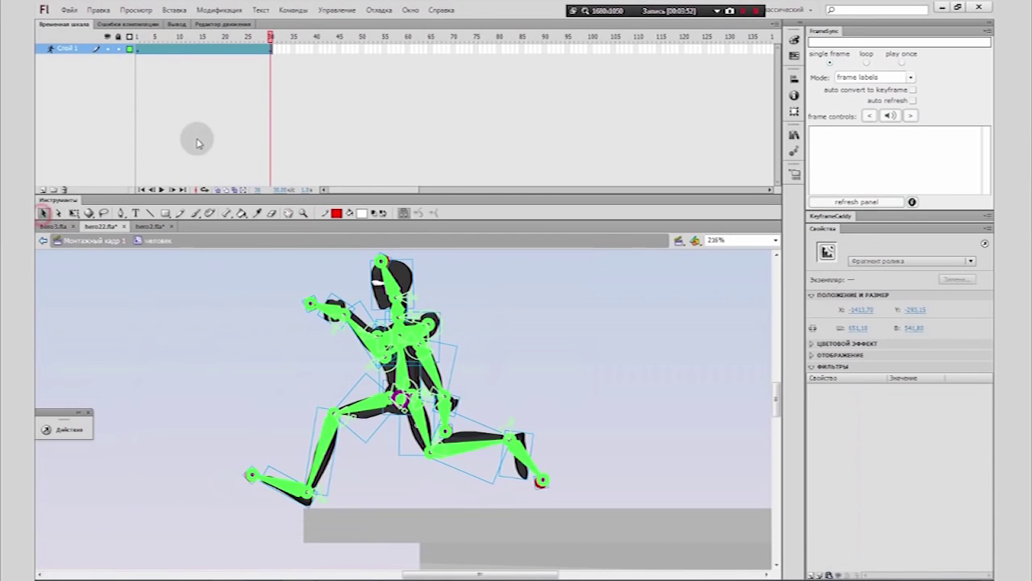
click(303, 213)
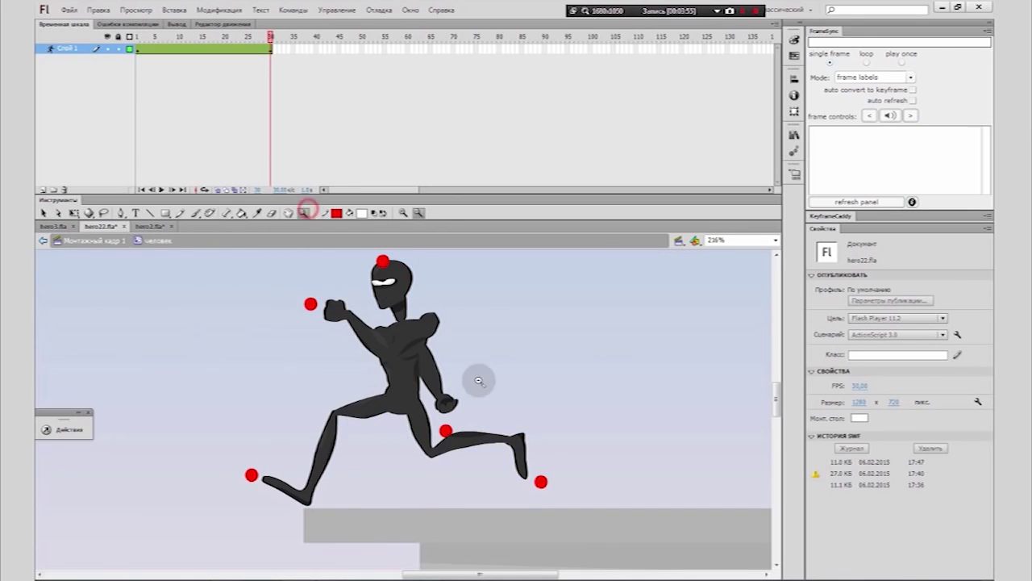
alt+click(525, 396)
Step: At frame 15, pose the legs in a shorter stride, with the front leg lowered and the trailing foot hanging down
click(201, 50)
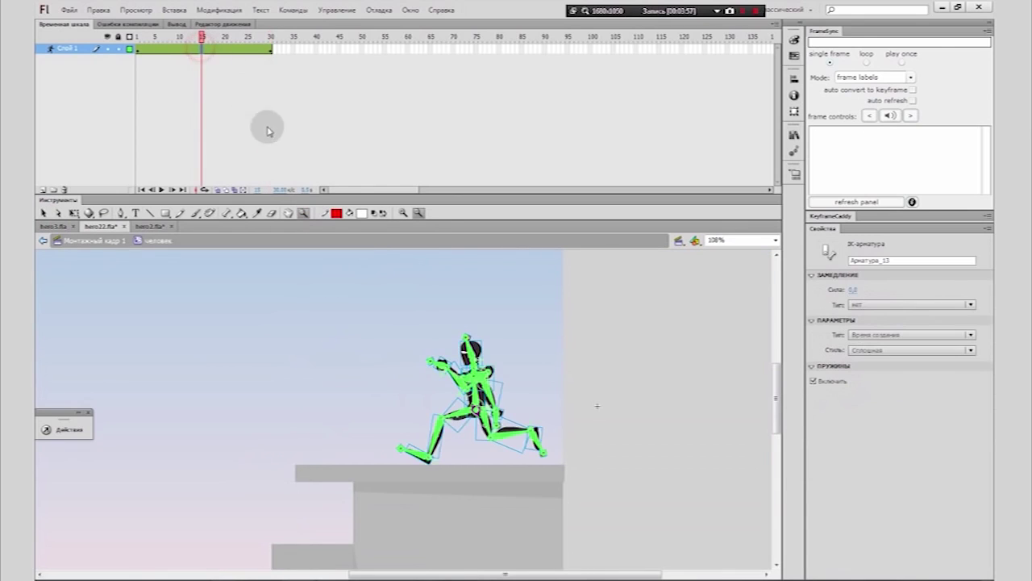
click(331, 363)
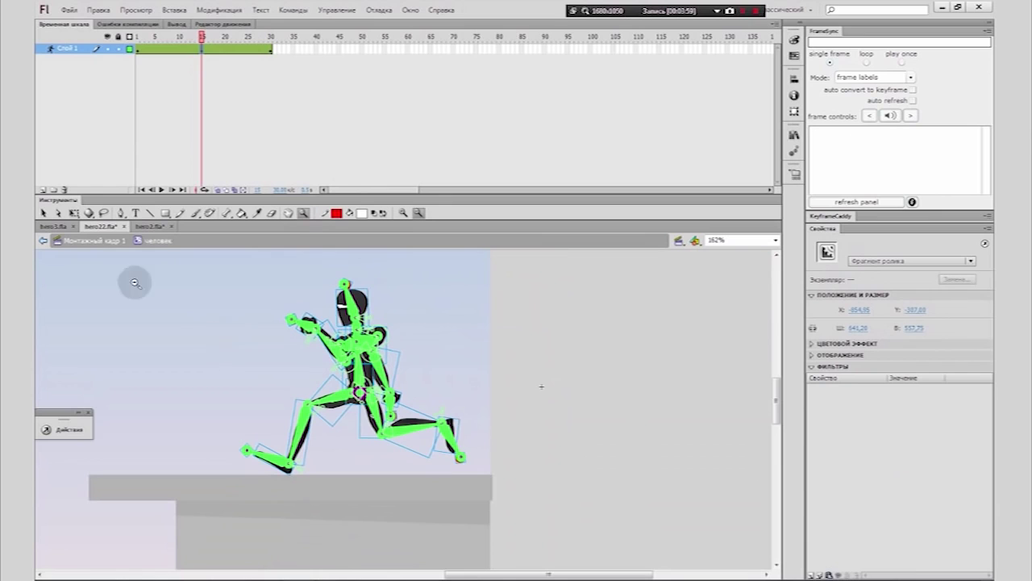
click(220, 351)
drag(382, 428, 409, 432)
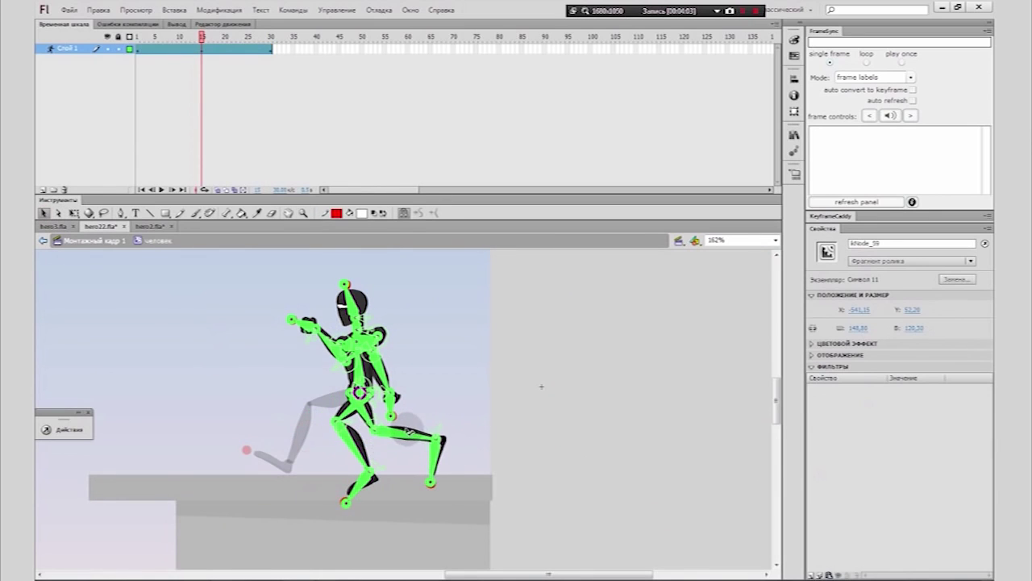
drag(363, 456, 313, 443)
Step: Finish the frame 15 pose by reaching the front leg forward, swapping the arm swing and tilting the head
drag(388, 380, 353, 360)
drag(352, 302, 359, 302)
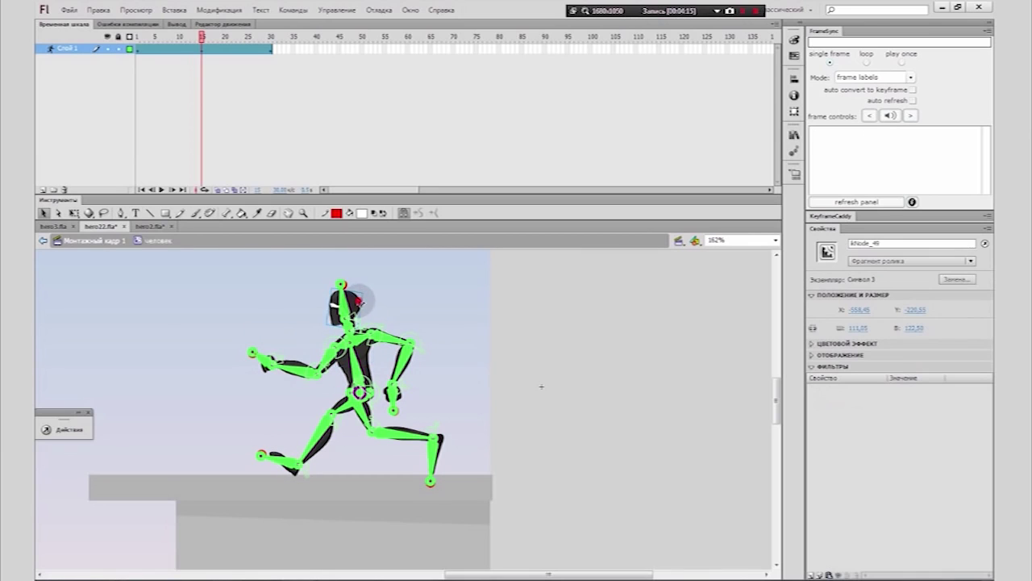
click(406, 296)
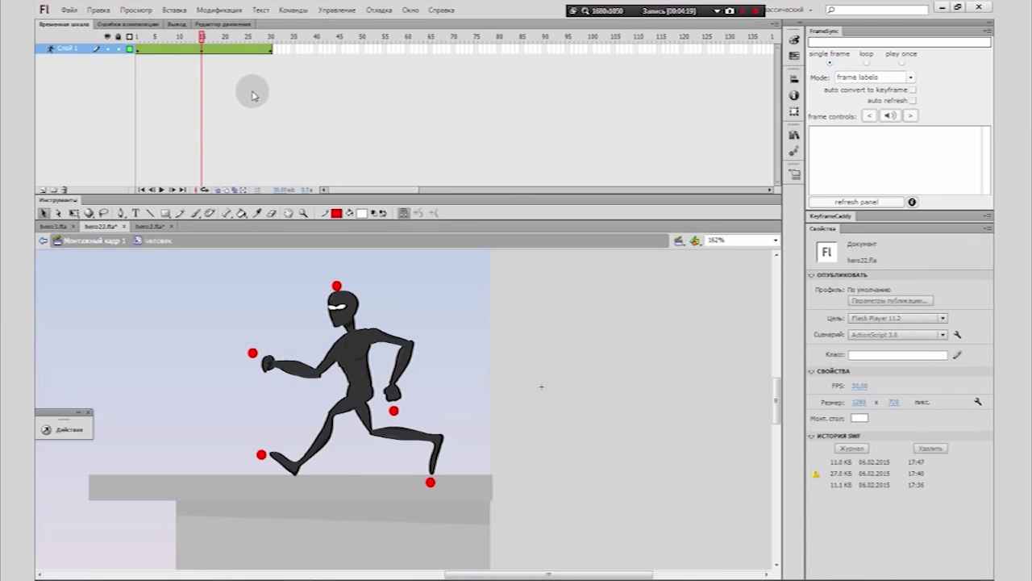
Step: Preview the movie, raise the figure slightly in the main scene and reopen its symbol for editing
key(ctrl+Return)
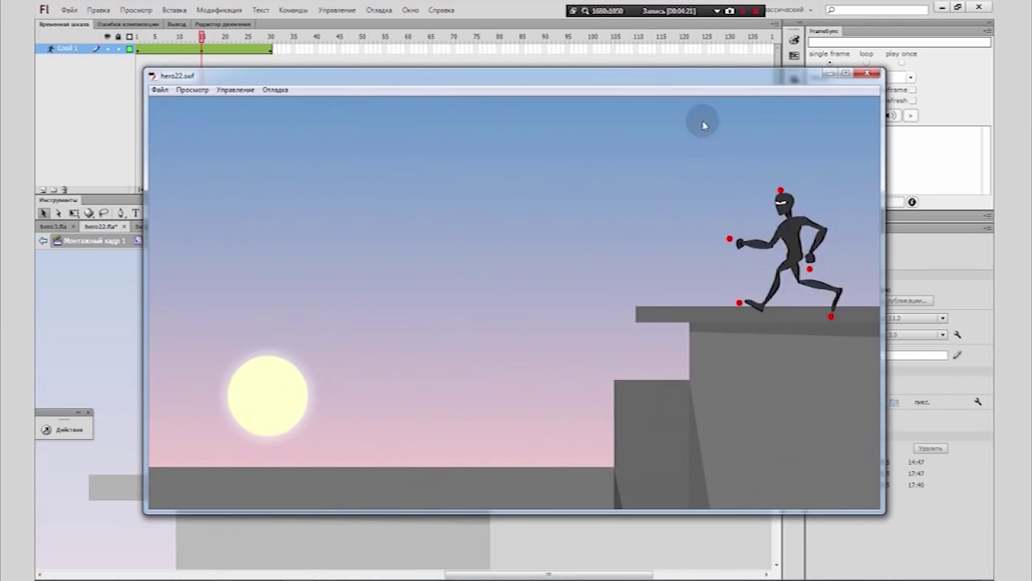
click(867, 74)
double_click(603, 369)
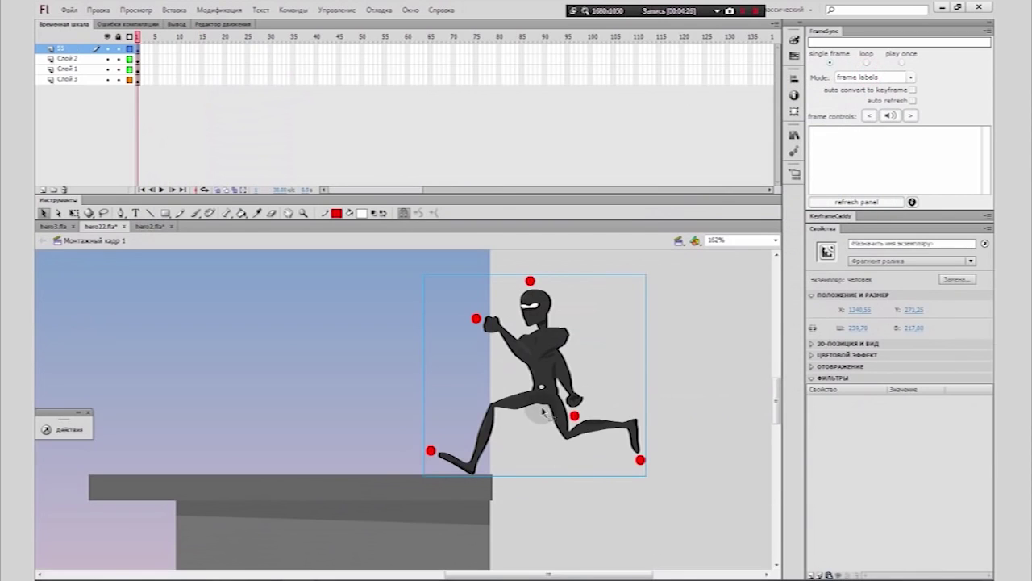
double_click(543, 371)
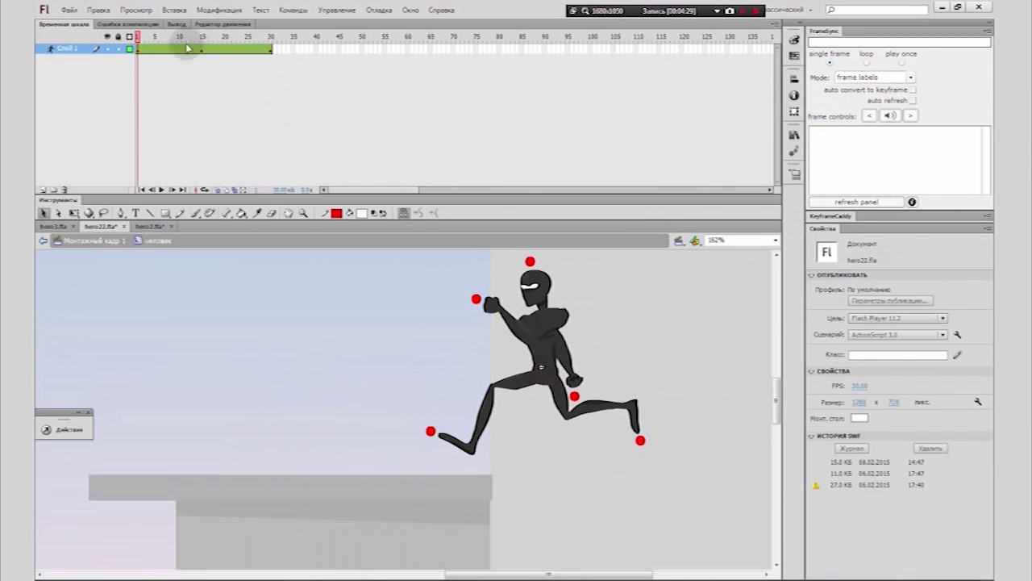
Step: Key a pose at frame 8 with the front knee bent and the trailing leg pushed back on the rooftop
mouse_move(187, 48)
mouse_down()
mouse_move(134, 38)
mouse_move(182, 42)
mouse_move(171, 45)
mouse_up()
click(585, 319)
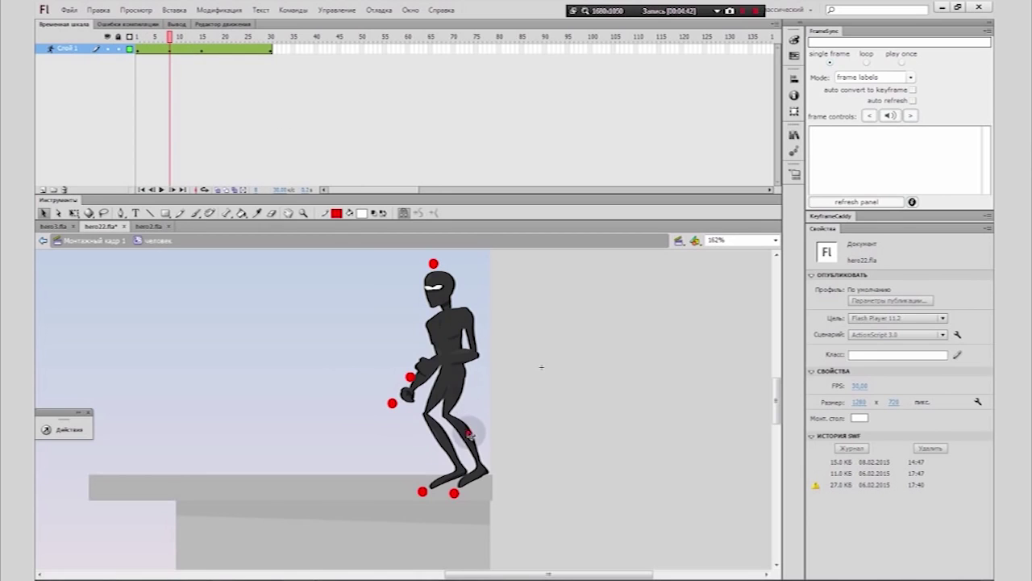
mouse_move(481, 463)
mouse_down()
mouse_move(456, 457)
mouse_move(475, 492)
mouse_move(521, 479)
mouse_move(484, 483)
mouse_move(498, 463)
mouse_move(518, 479)
mouse_move(478, 474)
mouse_up()
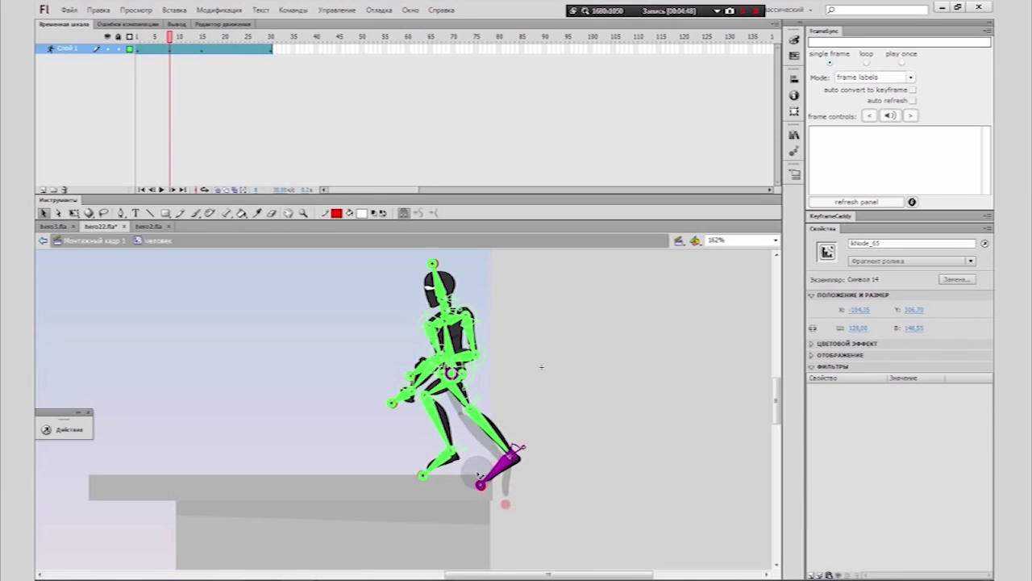
Step: Key a pose at frame 22 with the front thigh lifted and the trailing leg moved back
click(234, 49)
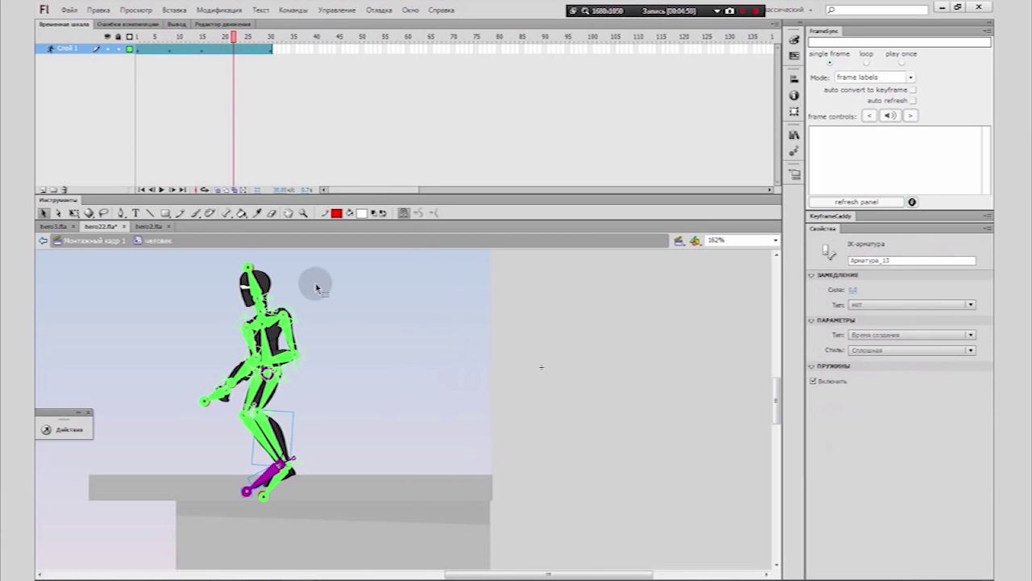
click(379, 446)
mouse_move(234, 38)
mouse_down()
mouse_move(201, 37)
mouse_move(242, 41)
mouse_move(235, 46)
mouse_up()
click(339, 399)
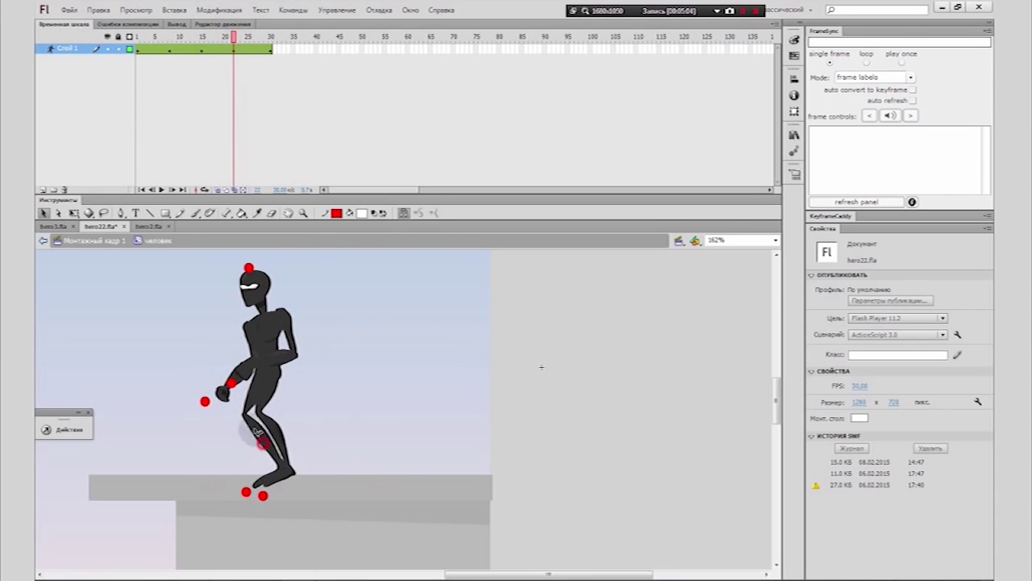
drag(256, 432, 234, 412)
drag(277, 468, 299, 469)
Step: At frame 22, lower the trailing shin, widen the foot joint's maximum rotation and turn the foot flat onto the rooftop
click(291, 425)
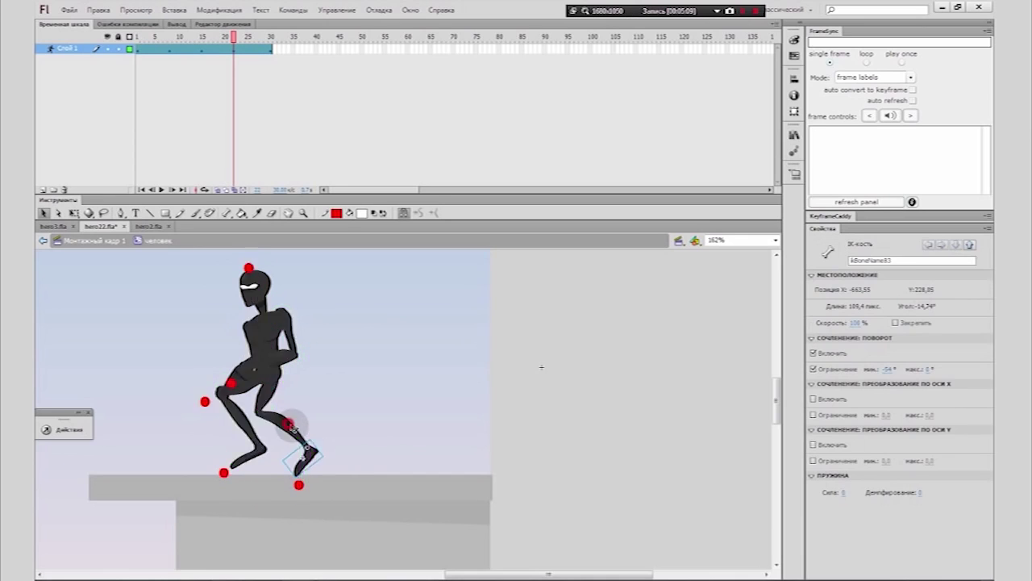
drag(288, 423, 300, 442)
drag(300, 506, 294, 490)
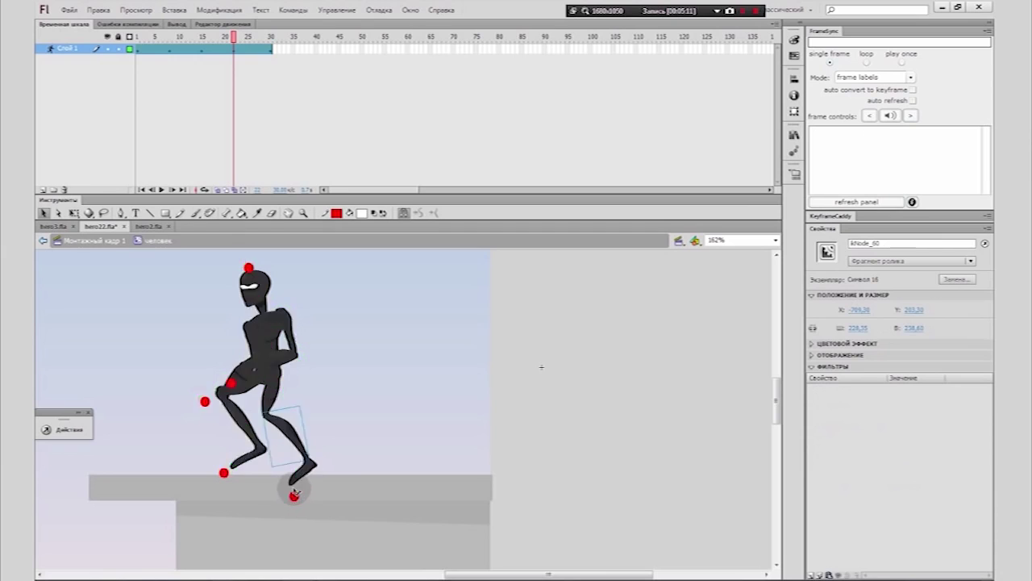
click(294, 490)
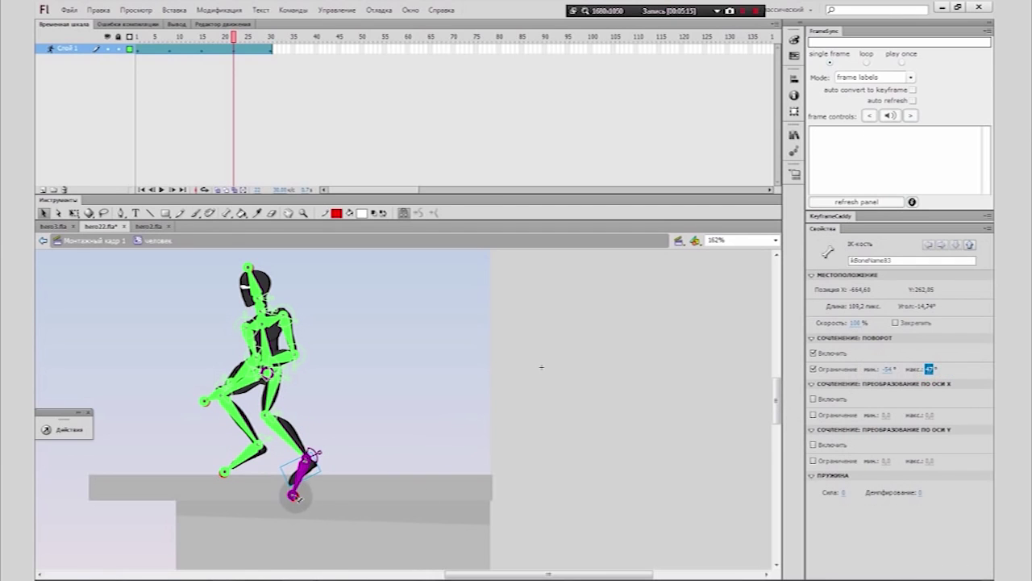
mouse_move(295, 498)
mouse_down()
mouse_move(279, 484)
mouse_move(308, 466)
mouse_move(297, 503)
mouse_up()
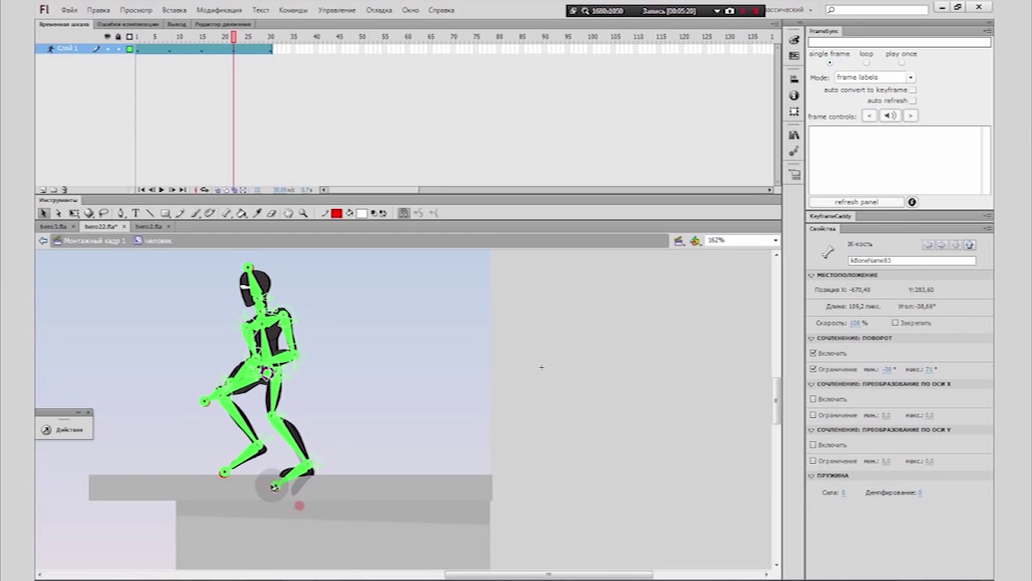
click(398, 442)
Step: Preview the movie and examine the figure's end pose at frame 30 against the rooftop edge
key(ctrl+Return)
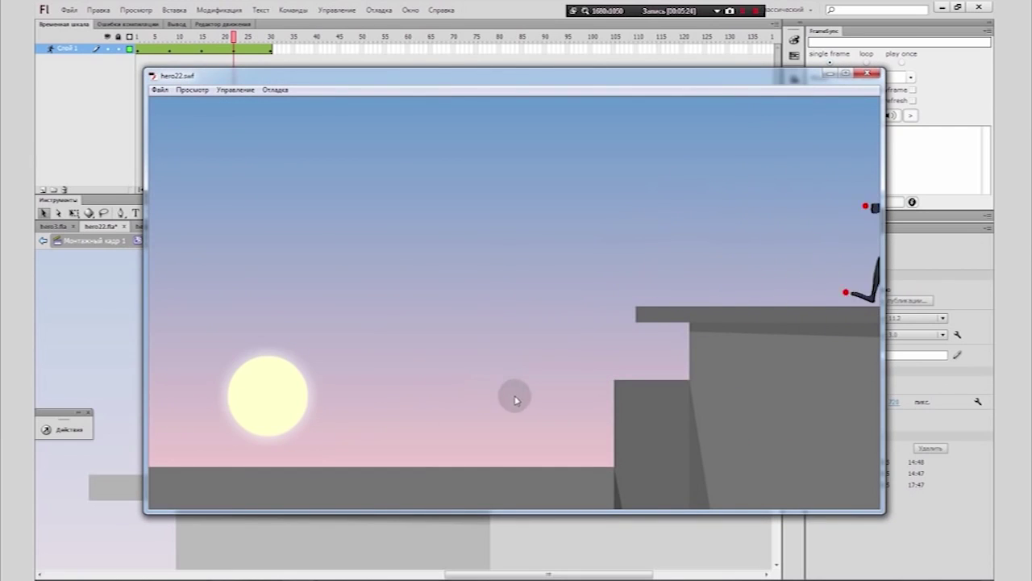
click(867, 73)
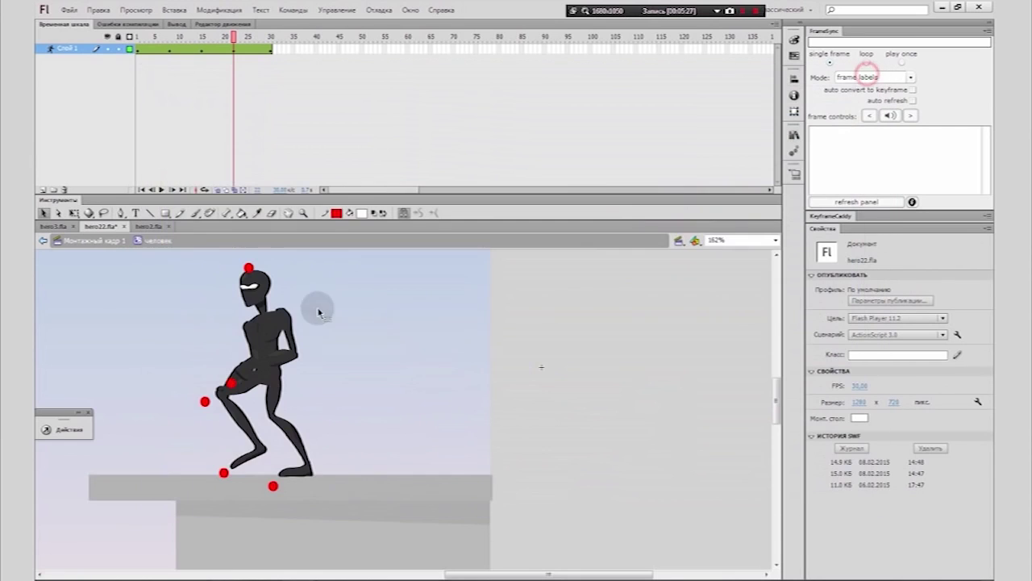
click(304, 213)
click(525, 376)
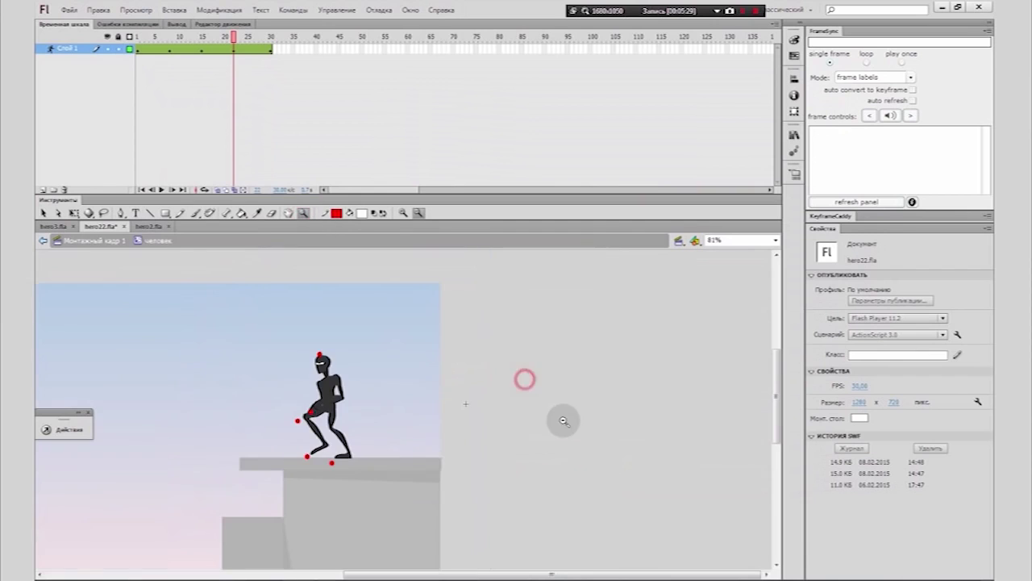
click(270, 50)
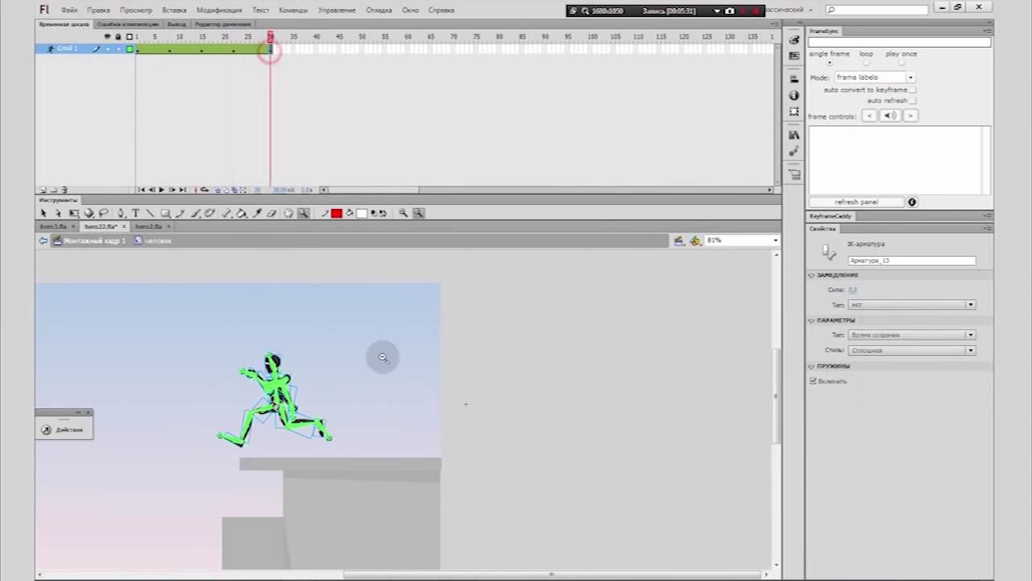
drag(204, 333, 434, 503)
click(434, 503)
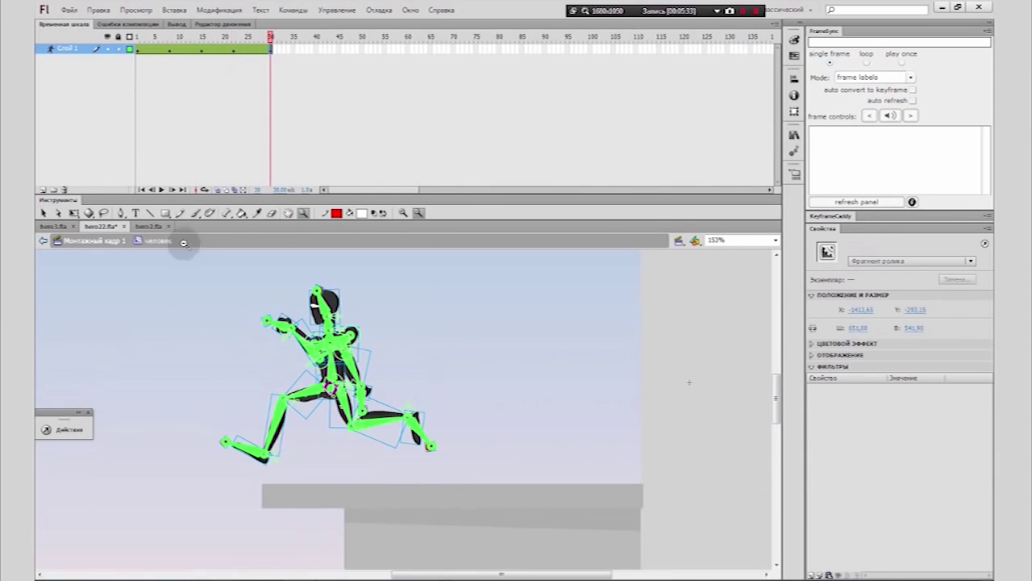
click(73, 213)
drag(269, 468, 309, 482)
key(ctrl+z)
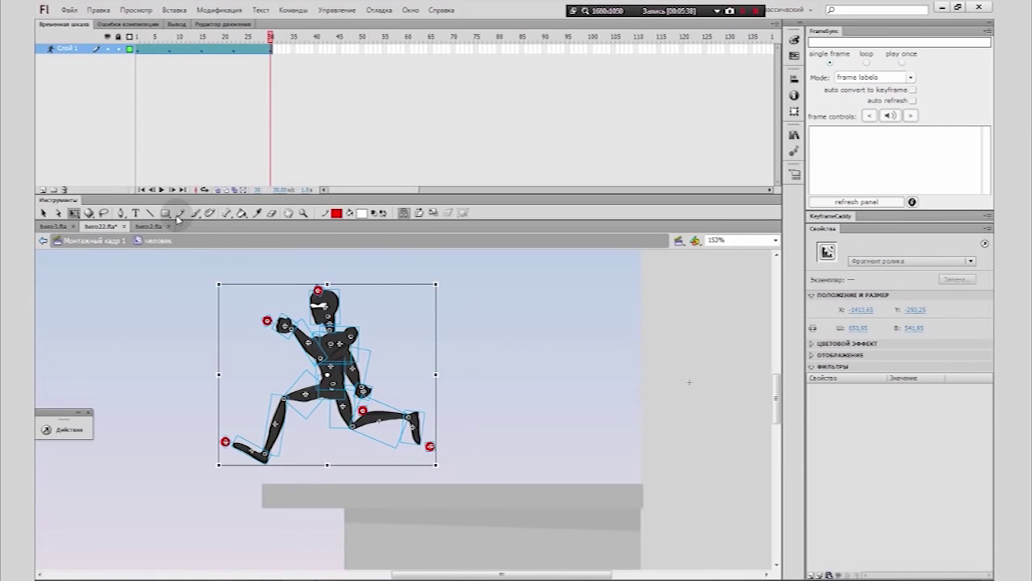
click(44, 213)
click(295, 400)
click(270, 49)
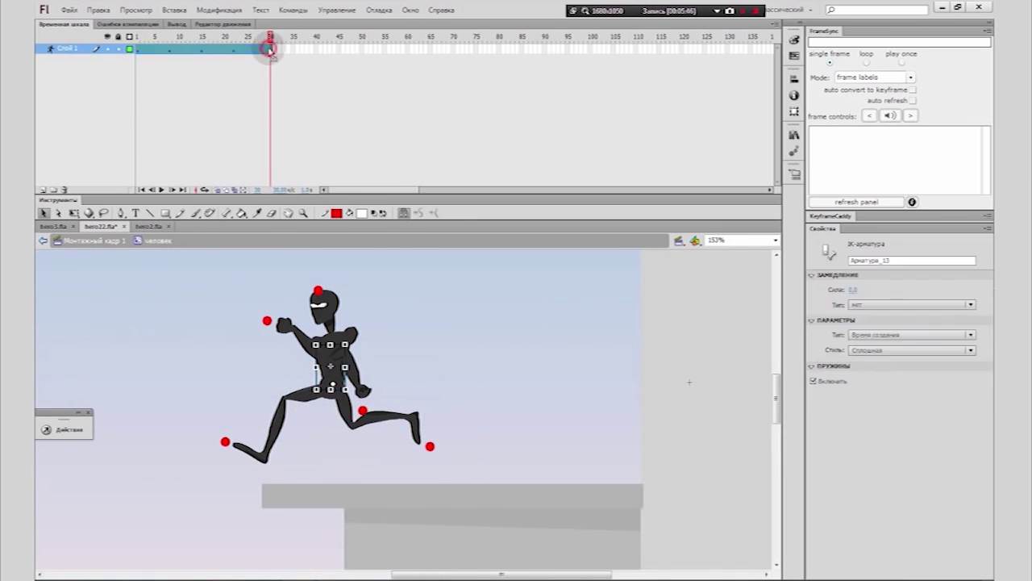
click(74, 213)
click(44, 213)
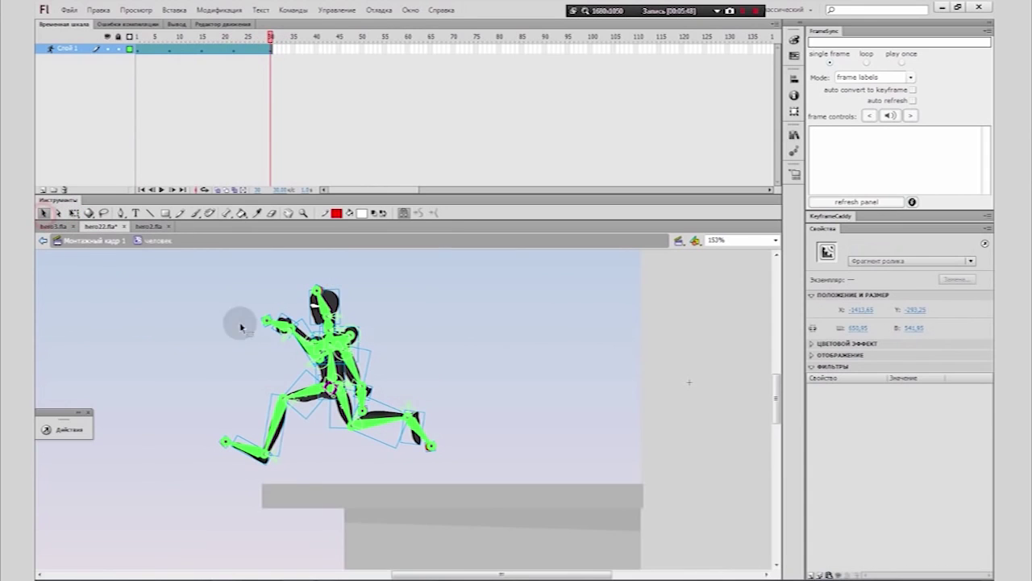
Step: At frame 30, lower the front leg toward the rooftop and shift the whole figure left past the roof's edge
drag(262, 458, 274, 483)
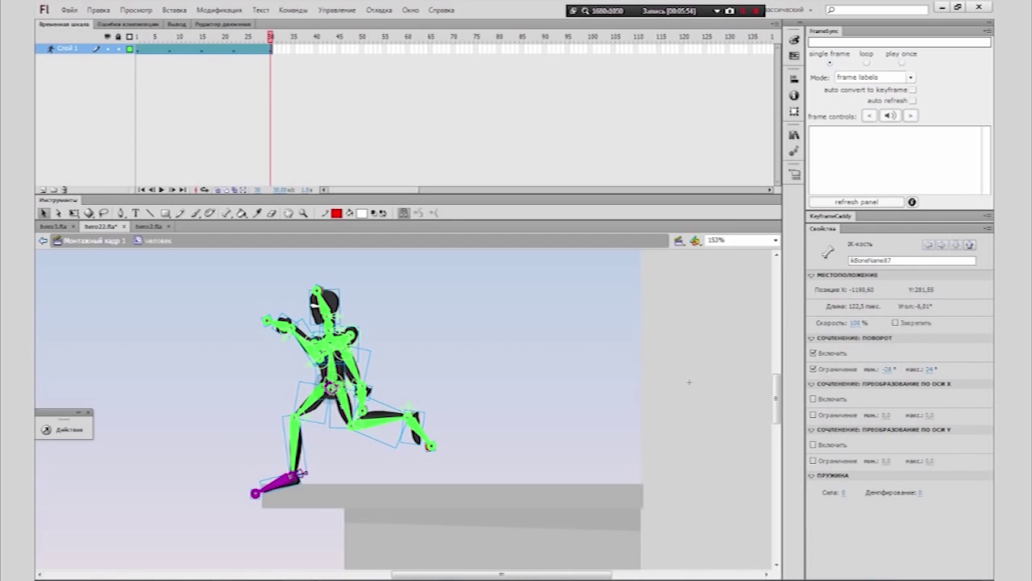
click(271, 49)
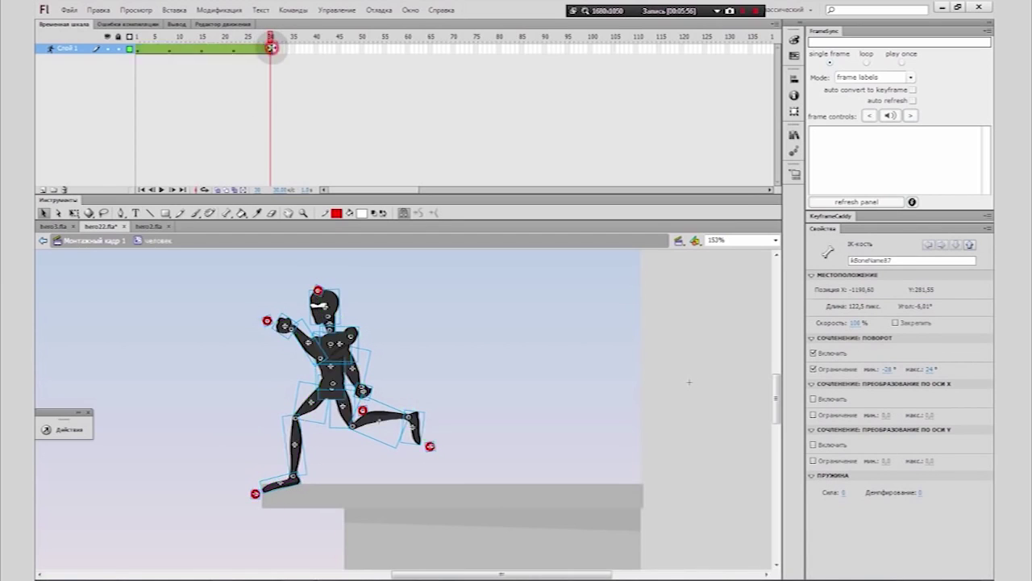
key(shift+Left)
key(shift+Left)
key(shift+Left)
key(shift+Left)
key(shift+Left)
key(shift+Left)
key(shift+Left)
key(shift+Left)
key(shift+Left)
key(shift+Left)
key(shift+Left)
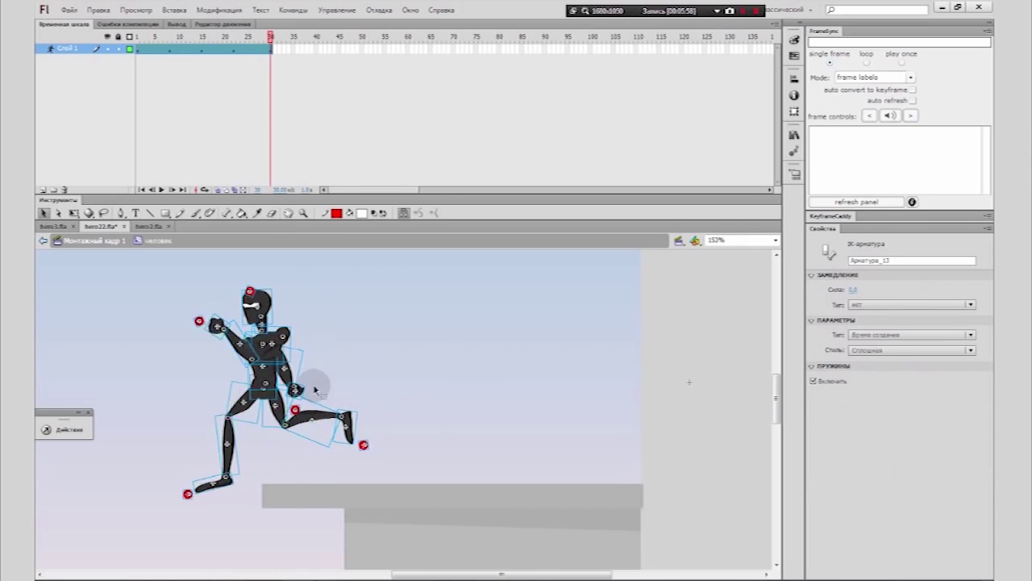
Step: Plant the front foot on the roof edge with a wider maximum rotation, and lower the trailing leg at frame 30
drag(228, 477, 266, 490)
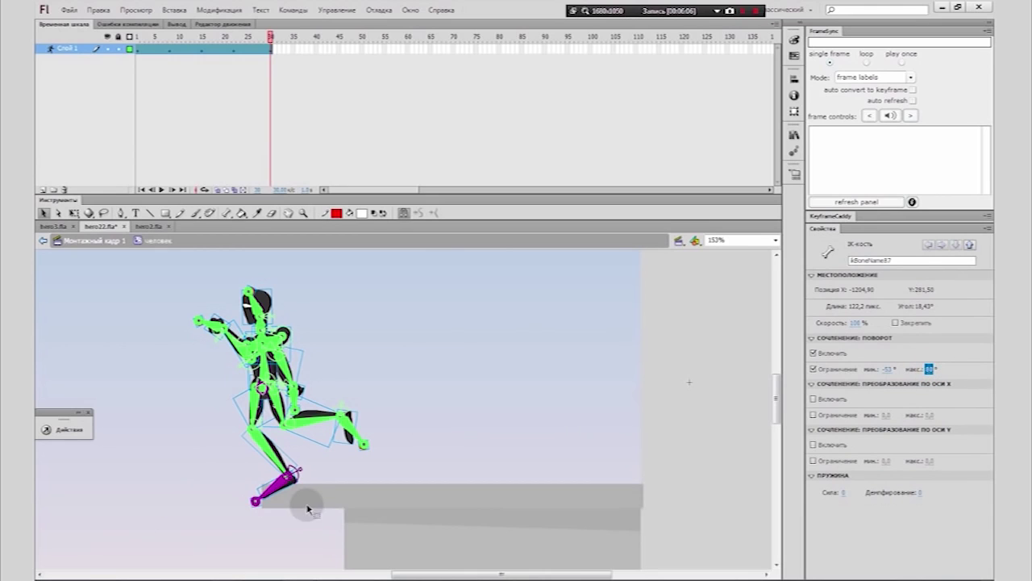
drag(269, 498, 249, 488)
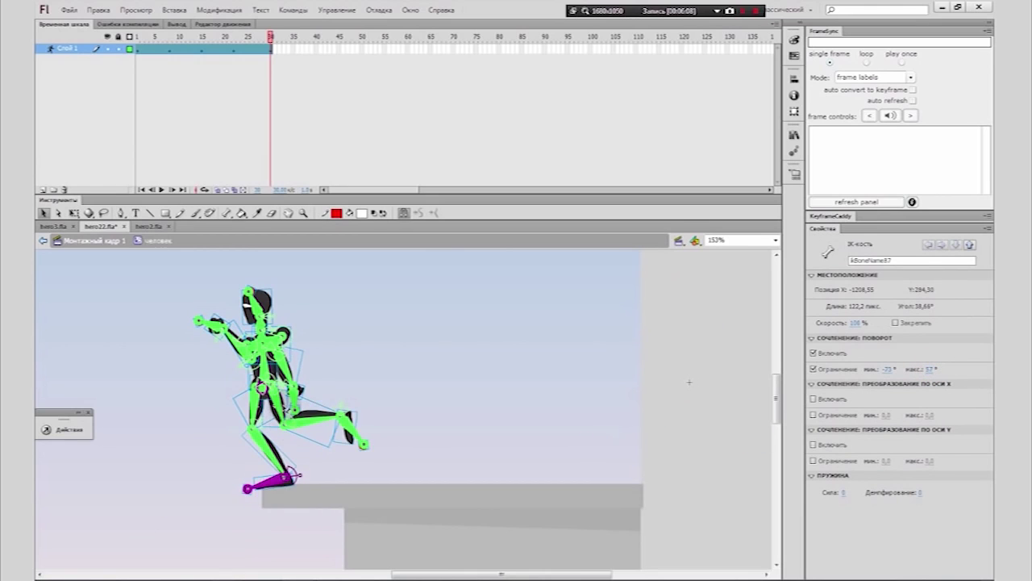
drag(279, 406, 271, 407)
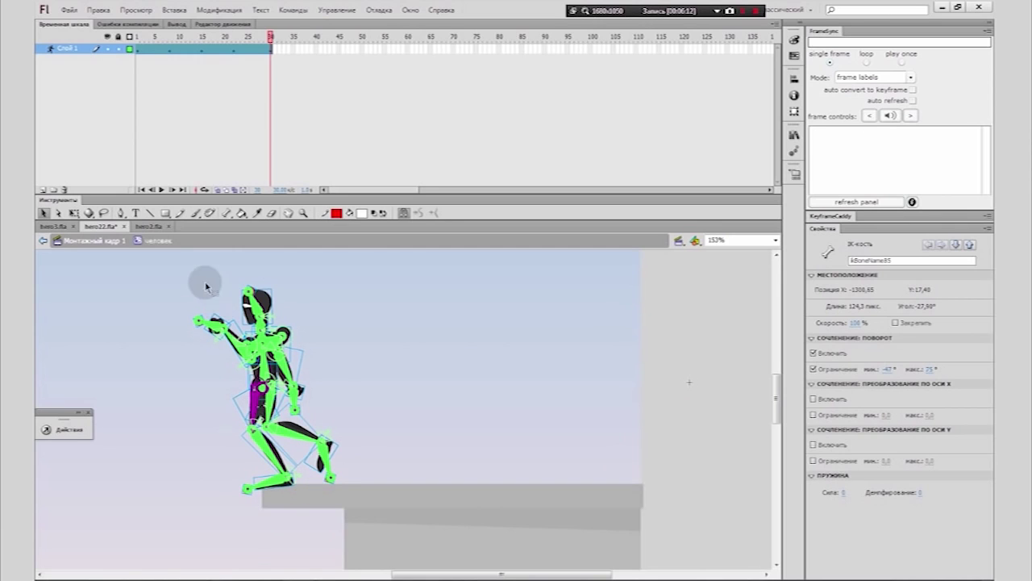
Step: Lower the whole figure at frame 30 and bend both knees into a crouch with the feet close together
click(272, 49)
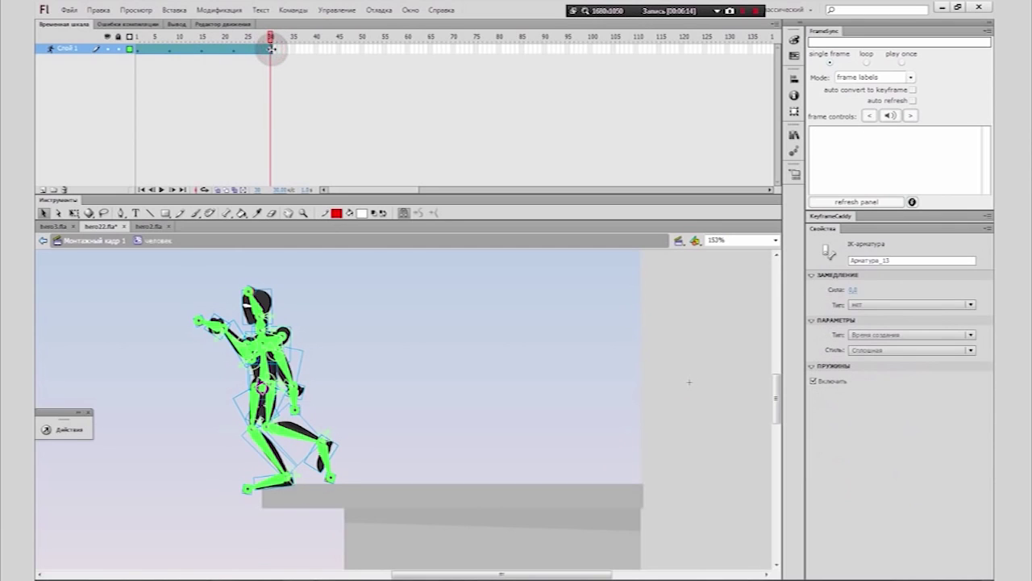
click(341, 364)
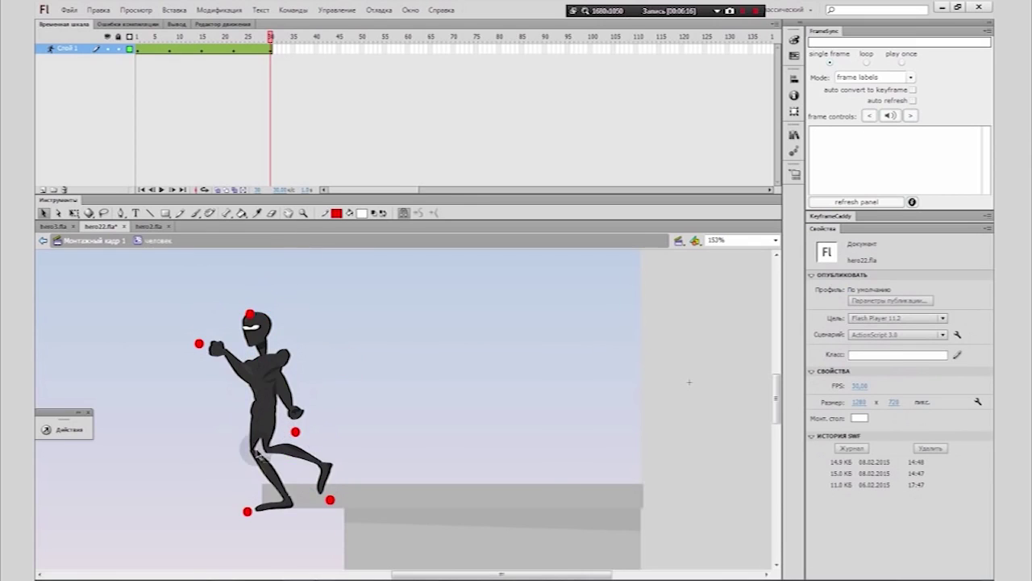
drag(259, 454, 240, 444)
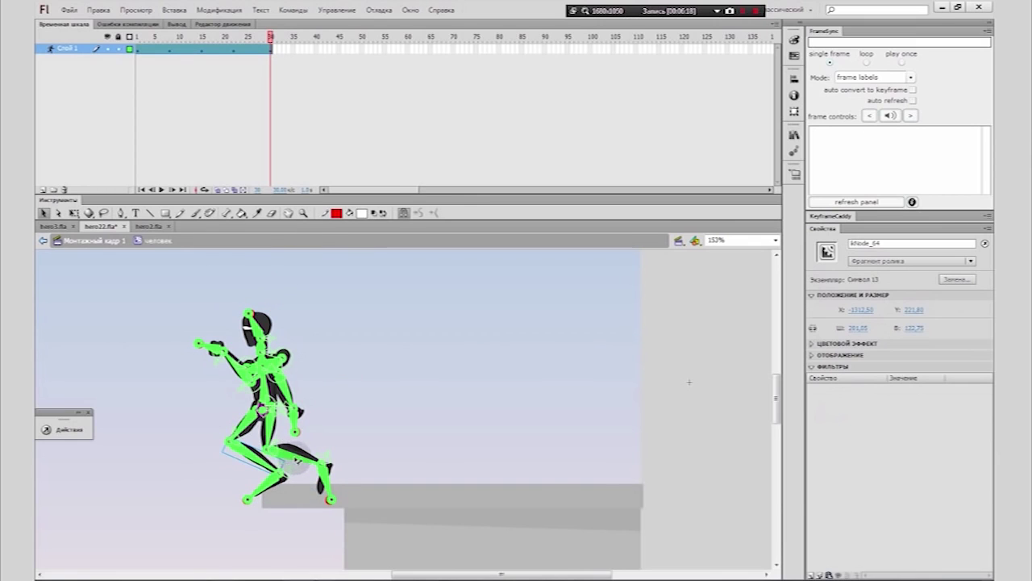
drag(296, 459, 288, 490)
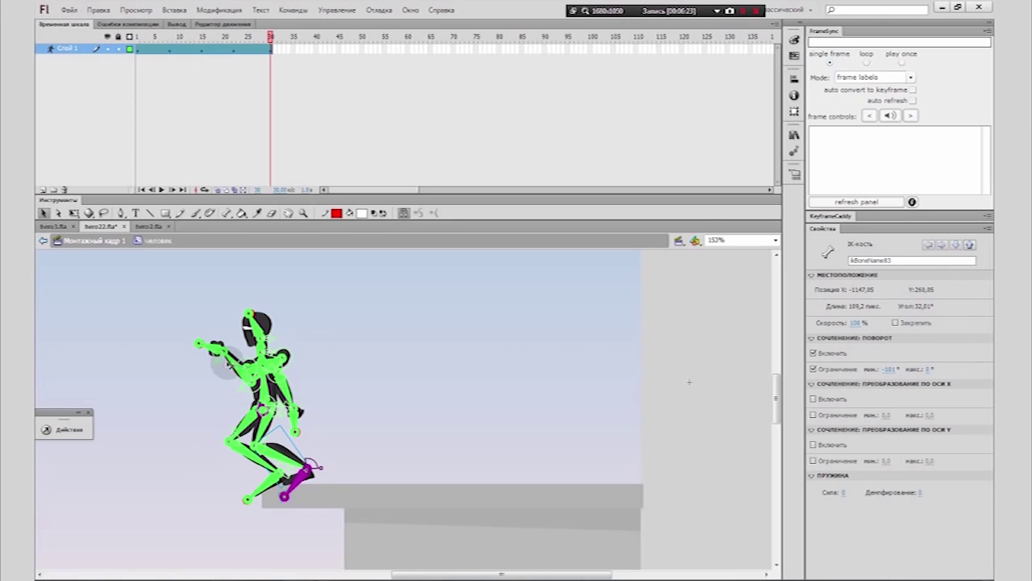
Step: At frame 30, swing both arms behind the body, lean the torso forward and tilt the head back up
drag(216, 351, 284, 388)
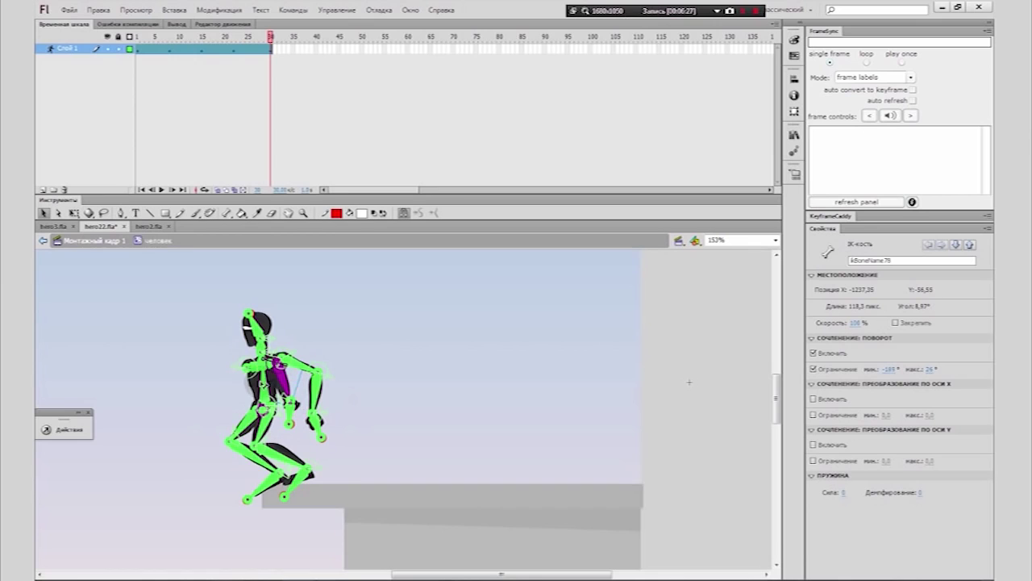
click(283, 326)
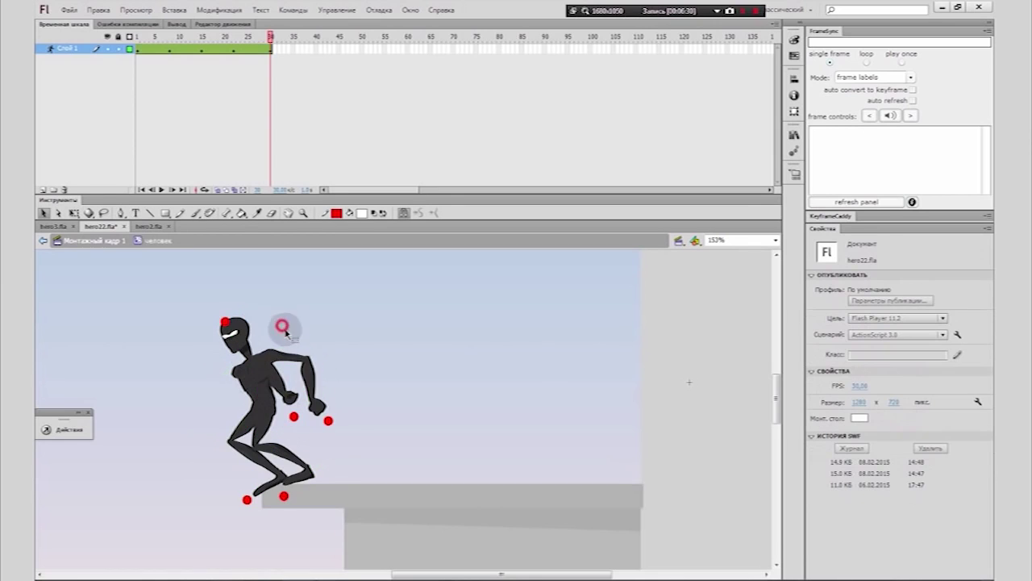
drag(238, 330, 287, 314)
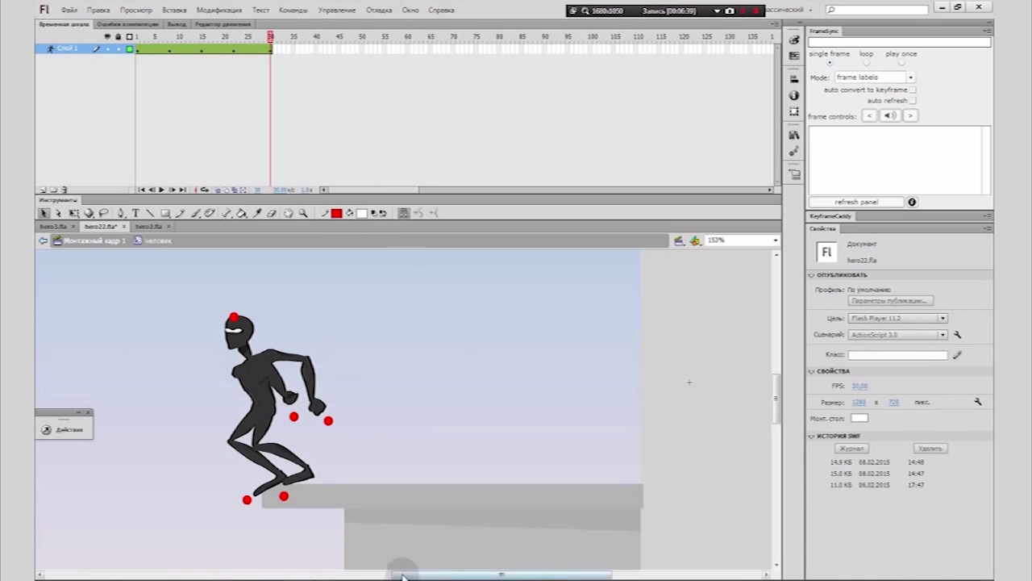
drag(420, 573, 355, 573)
click(302, 213)
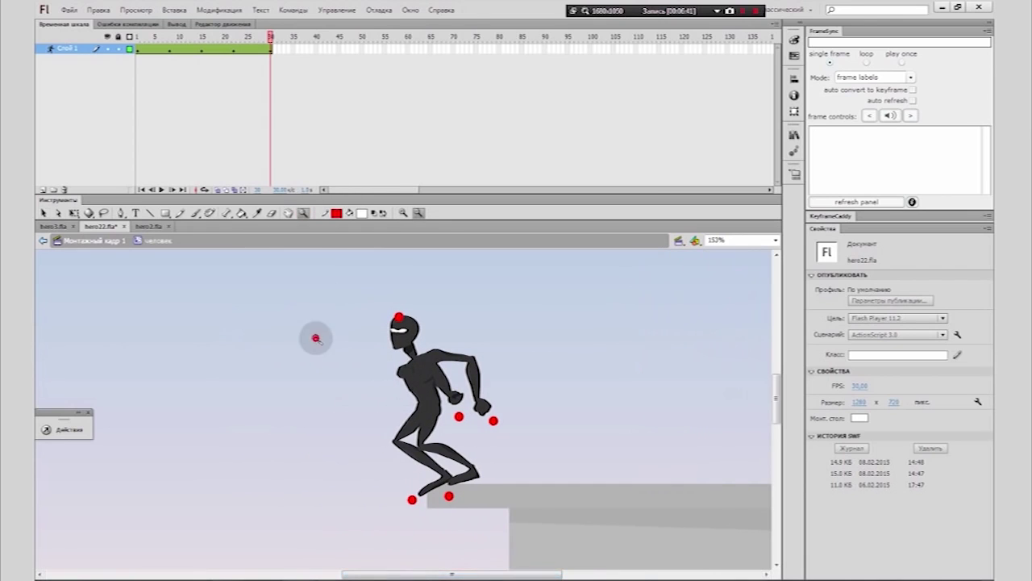
alt+click(316, 338)
click(244, 309)
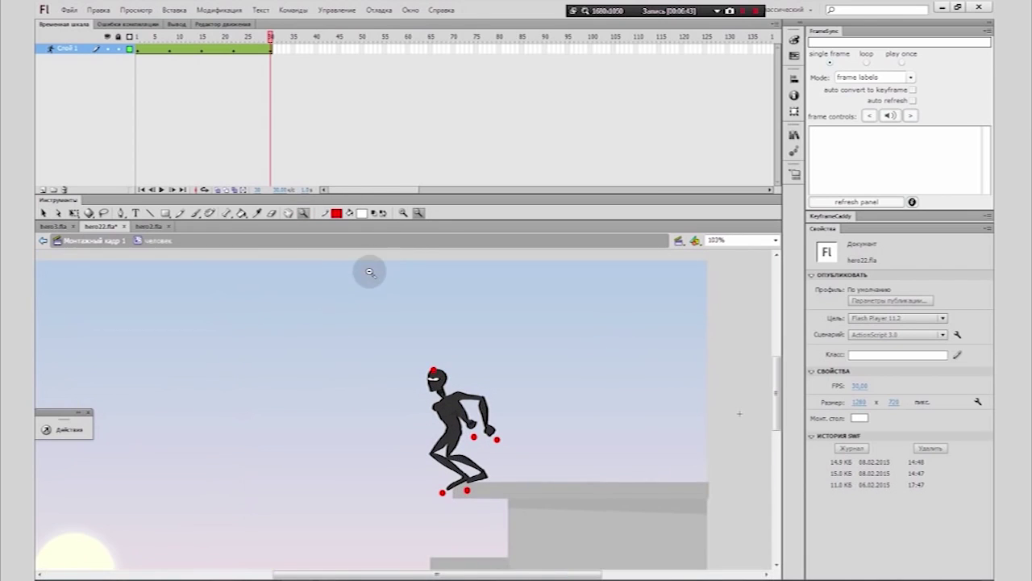
click(297, 50)
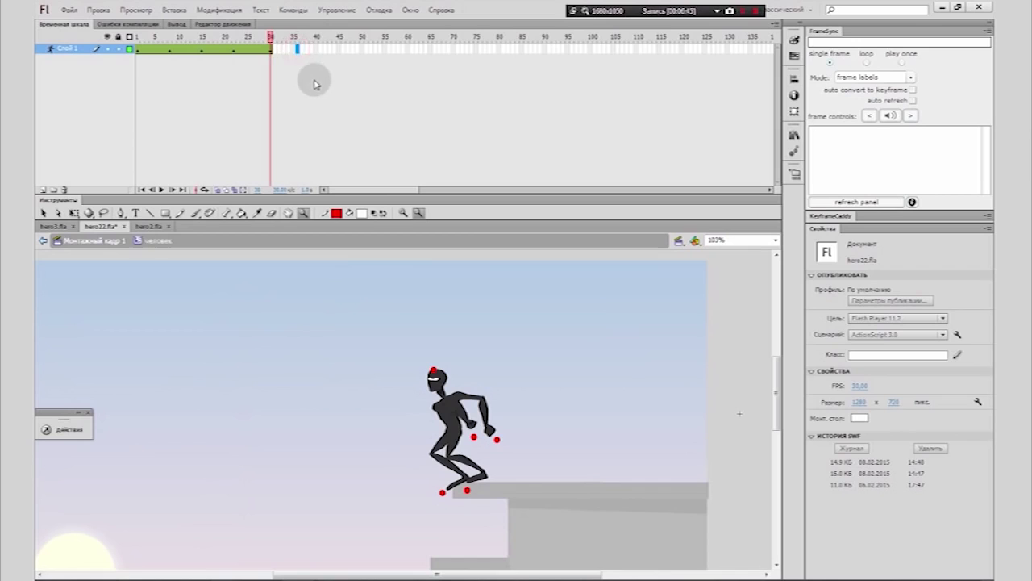
key(F6)
click(296, 49)
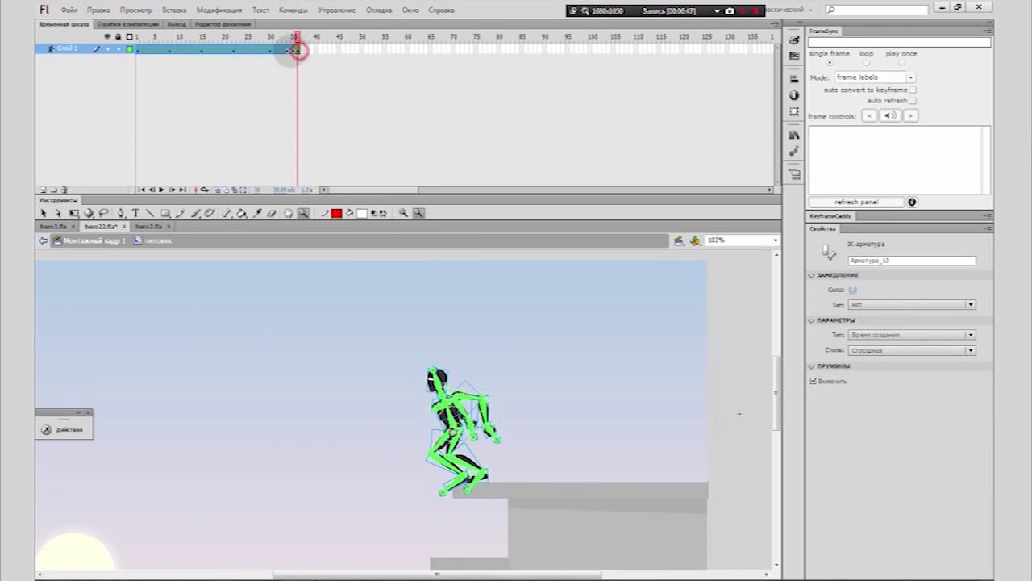
drag(285, 51, 283, 50)
key(ctrl+z)
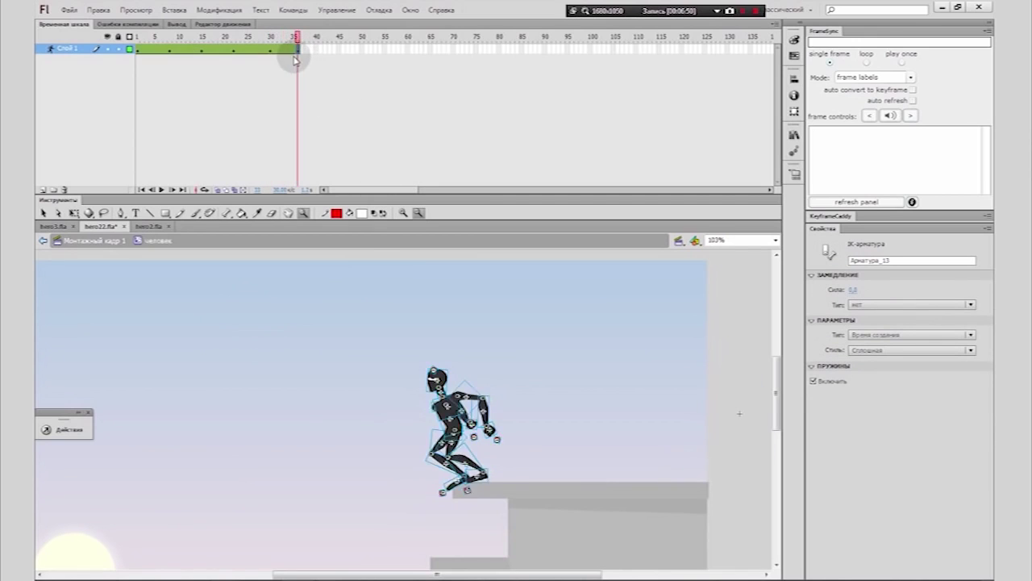
click(298, 49)
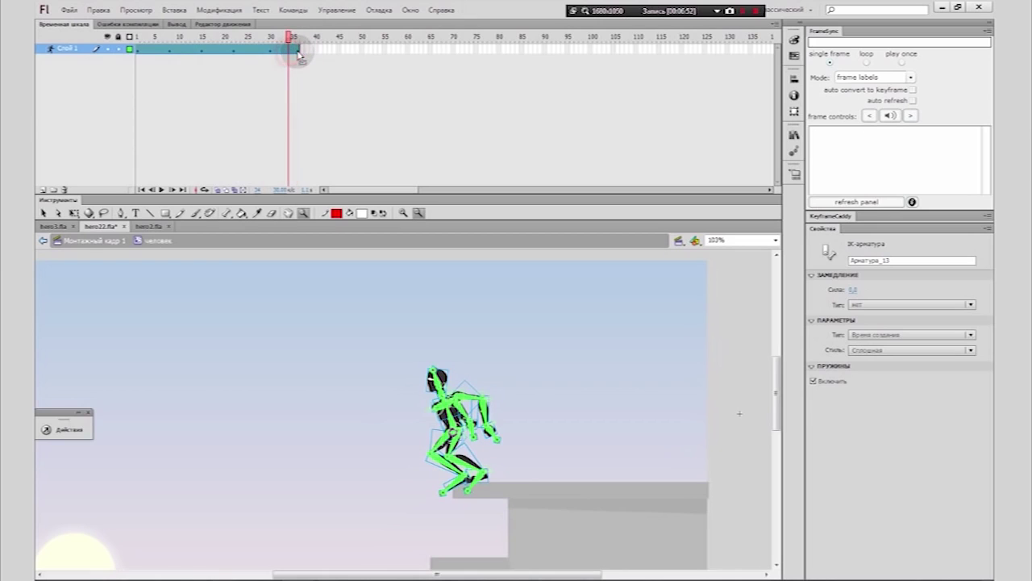
click(319, 51)
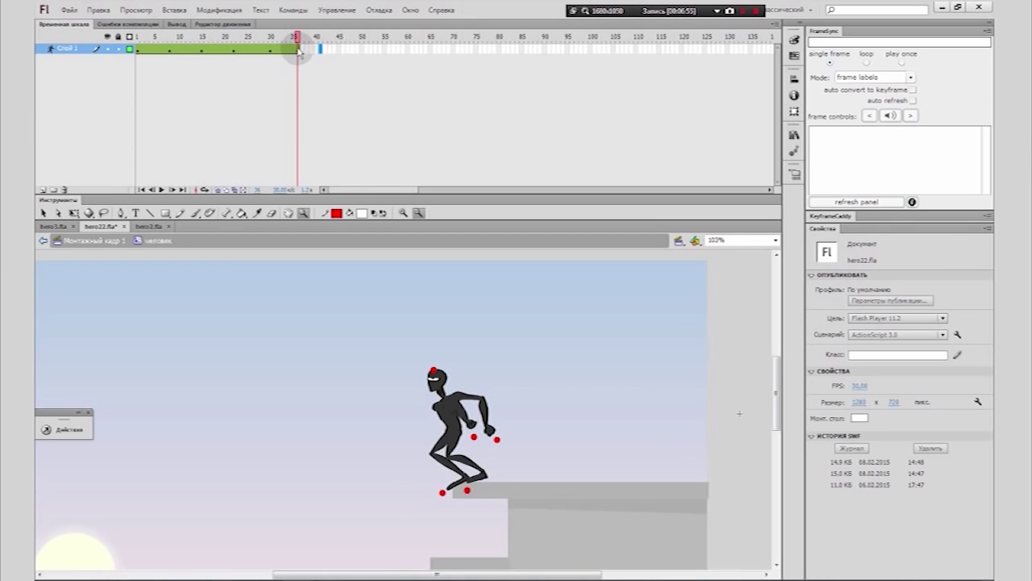
drag(289, 51, 304, 51)
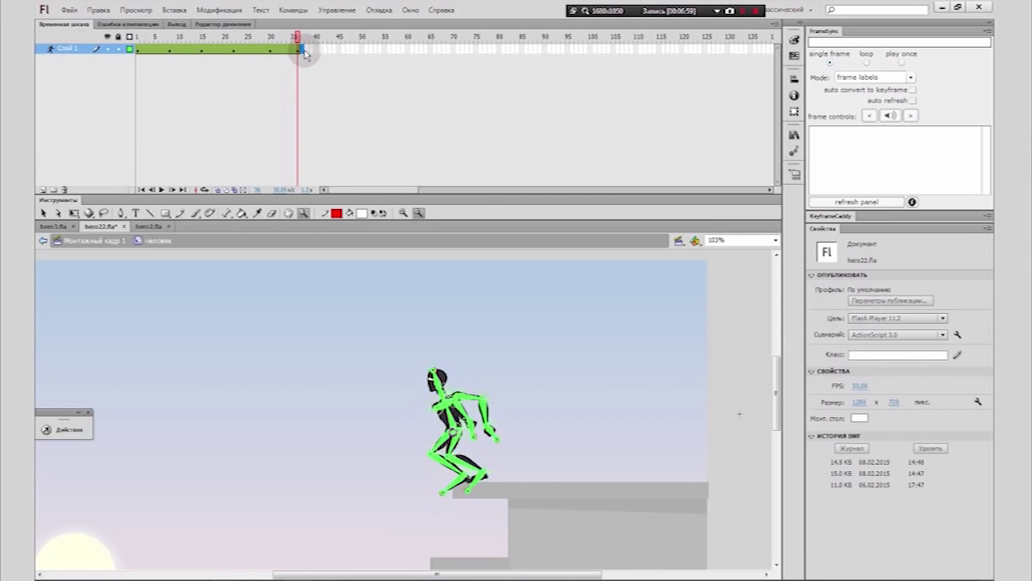
key(ctrl+z)
key(ctrl+z)
key(ctrl+z)
key(ctrl+z)
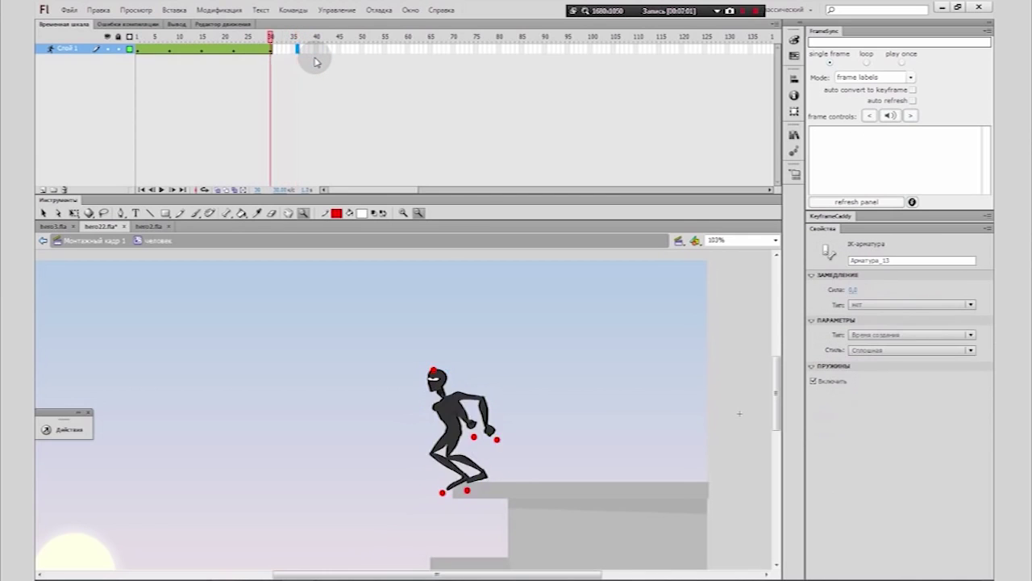
Step: Insert a pose keyframe at frame 33 and shift both feet slightly left at the roof edge, keeping the knees bent
click(287, 50)
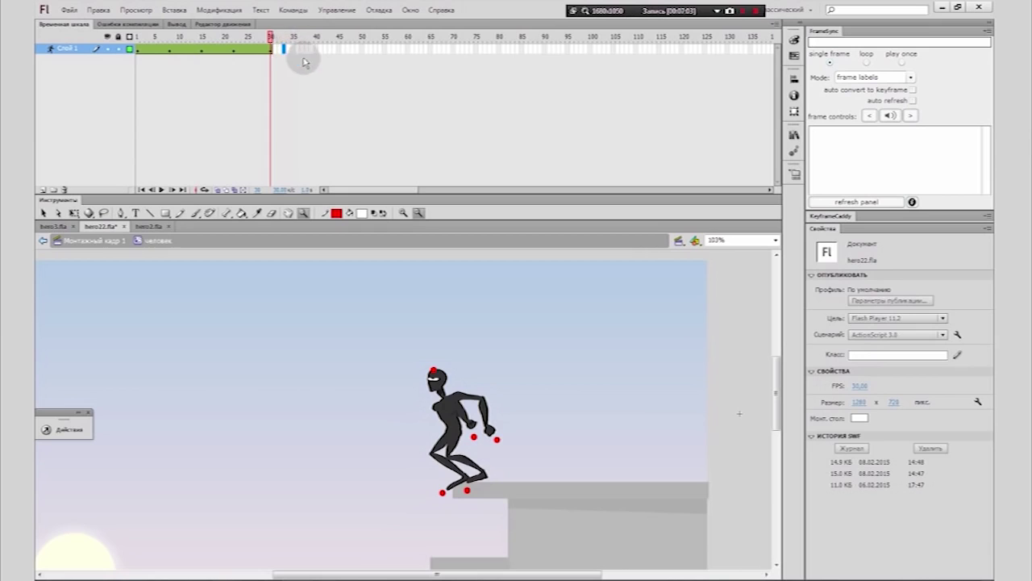
key(F6)
drag(352, 324, 565, 523)
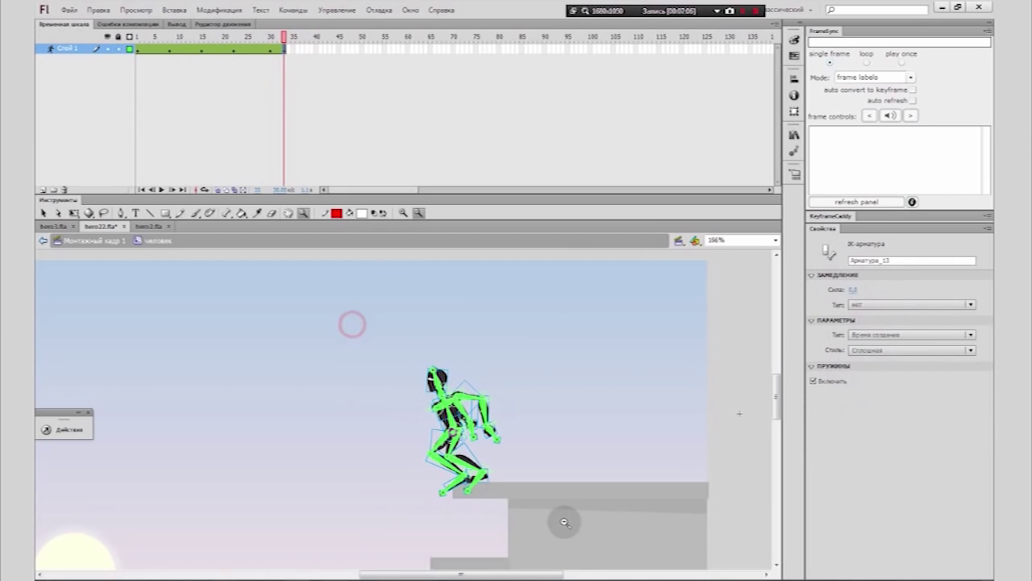
click(41, 212)
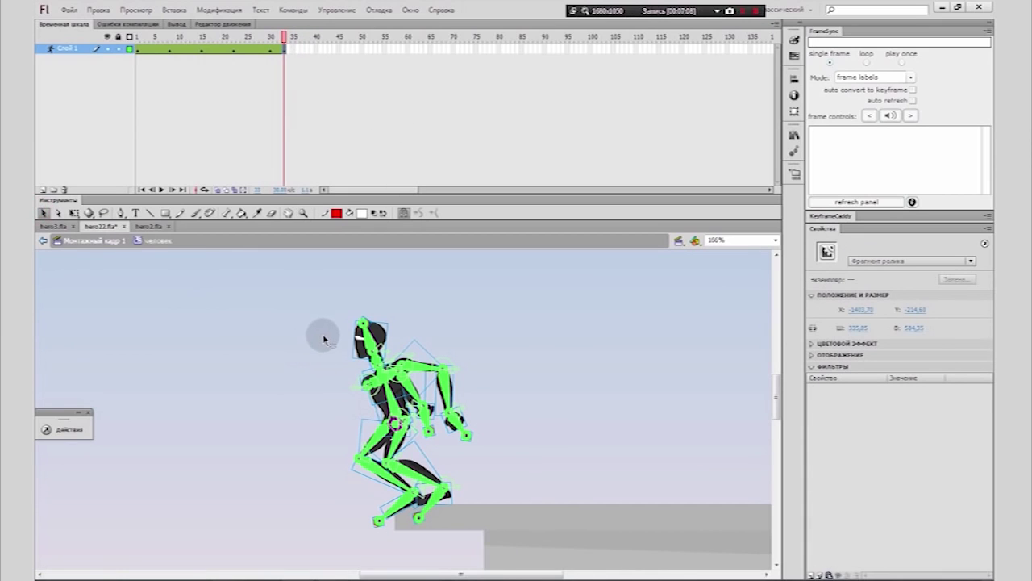
click(309, 453)
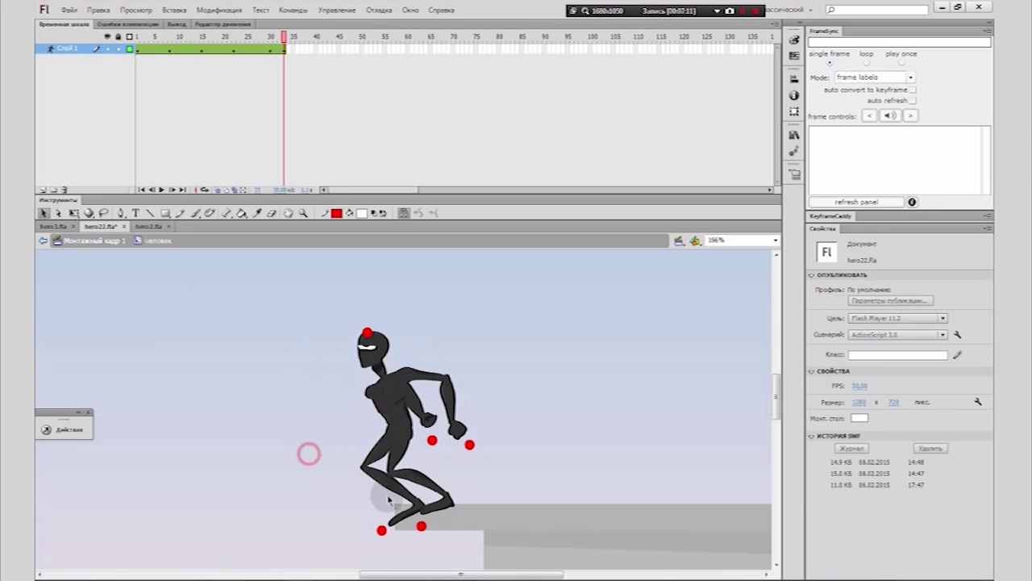
drag(389, 488, 414, 526)
click(426, 487)
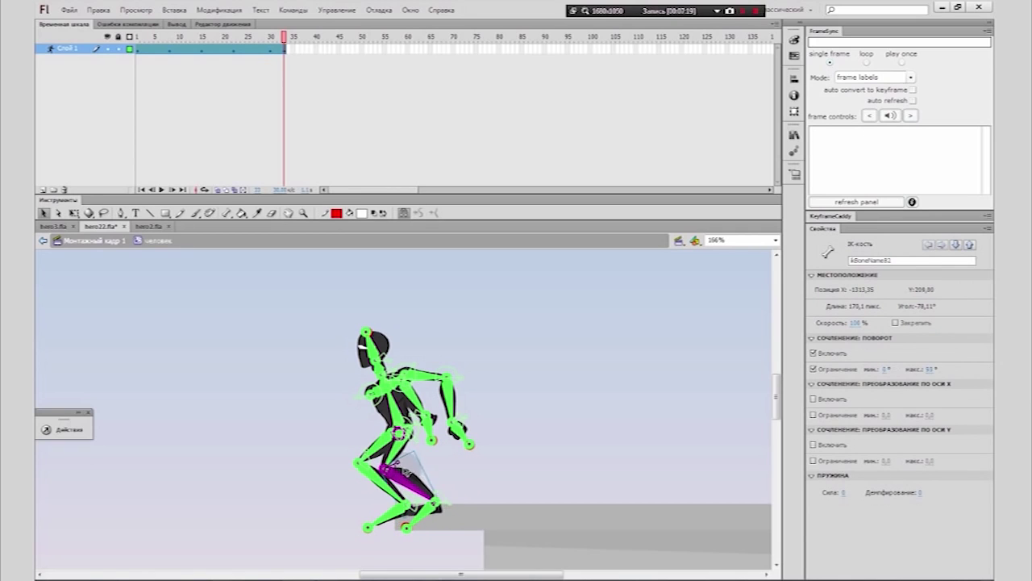
click(396, 454)
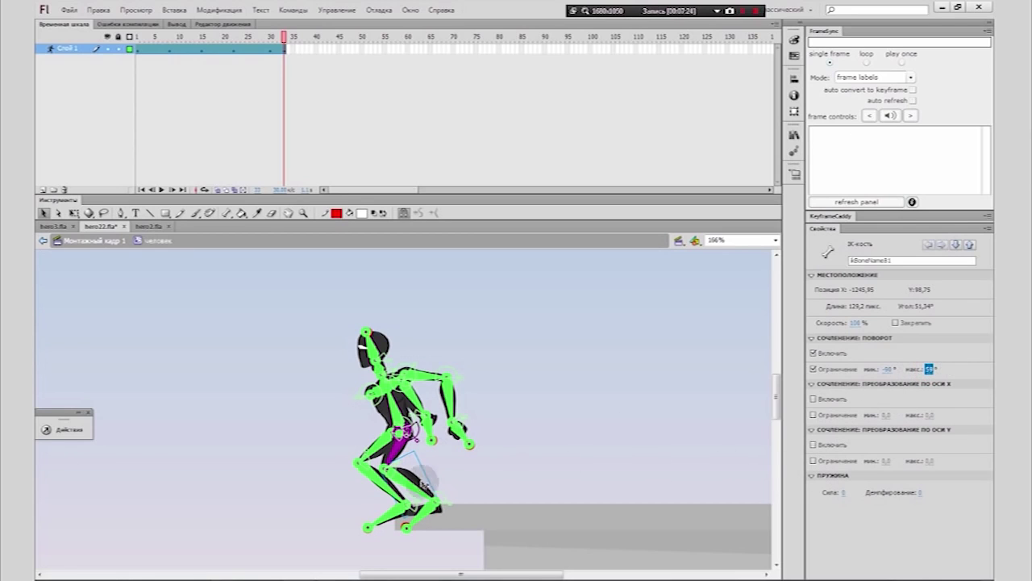
click(411, 482)
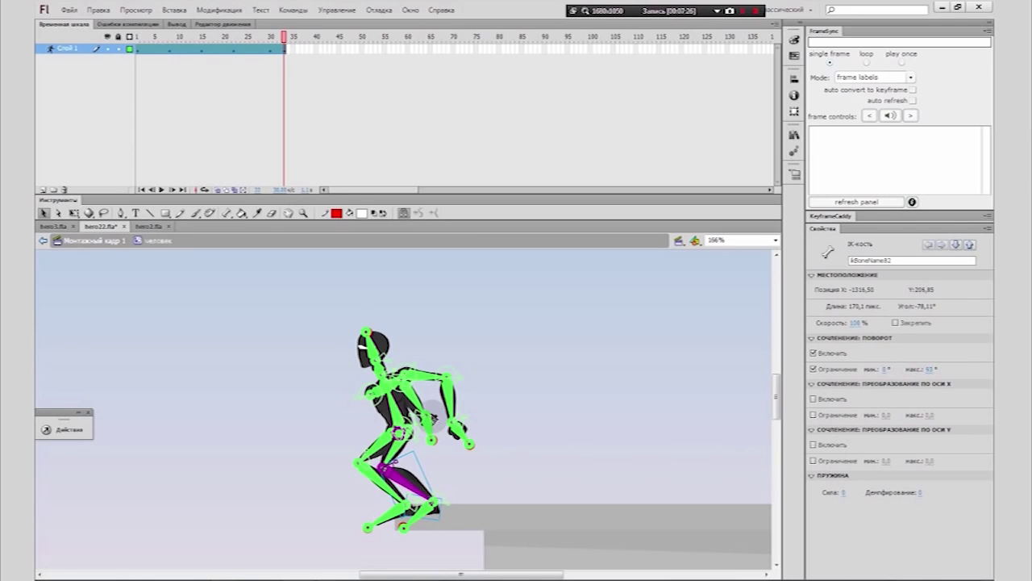
Step: At frame 33, swing both arms farther out behind the body and tilt the head back
drag(429, 418, 473, 409)
drag(364, 354, 376, 349)
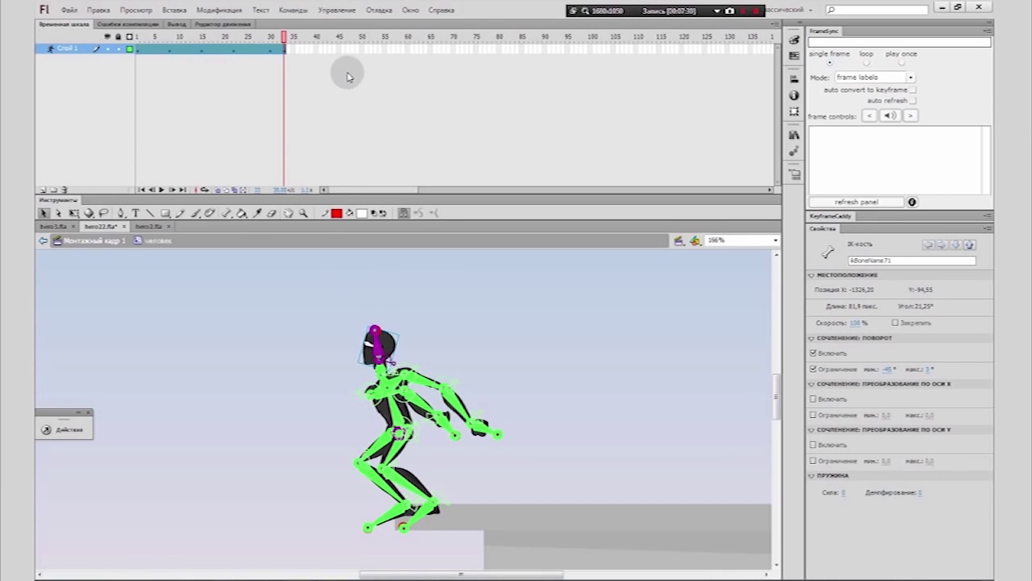
Step: Insert a pose keyframe at frame 37 and move the whole figure up and left, off the roof edge into the air
click(301, 50)
key(F6)
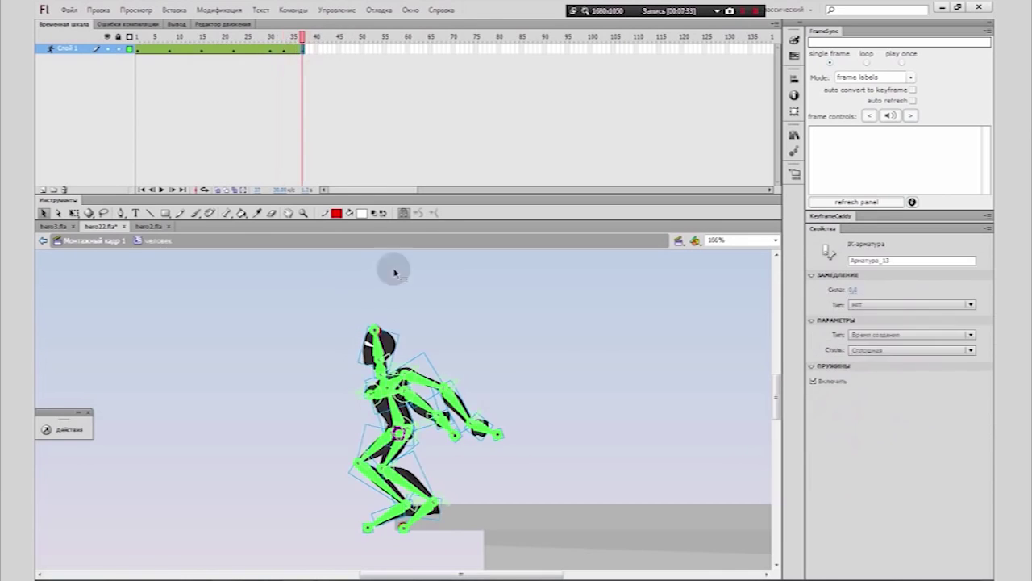
click(302, 213)
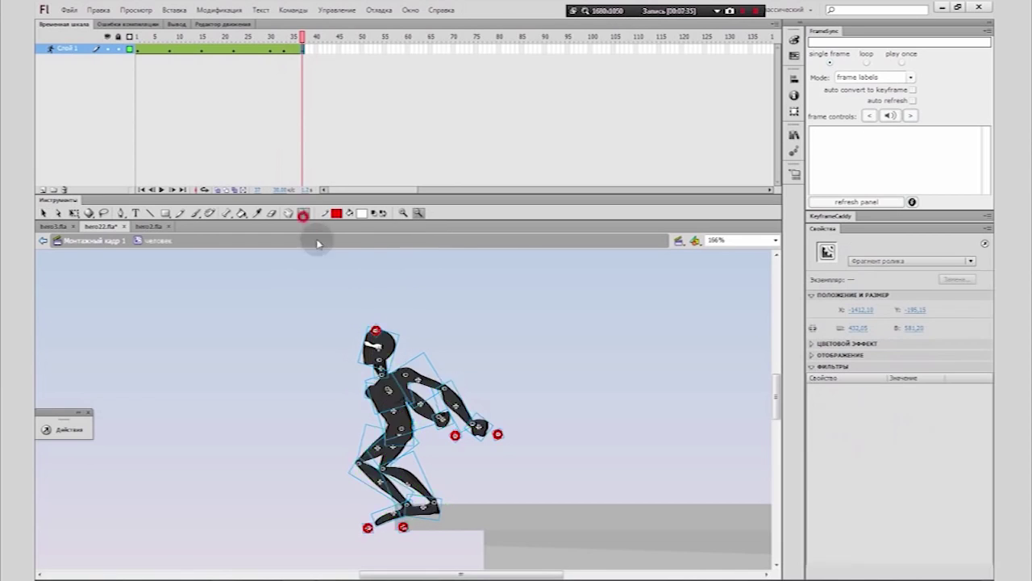
click(346, 355)
key(shift+Up)
key(shift+Up)
key(shift+Up)
key(shift+Up)
key(shift+Up)
key(shift+Up)
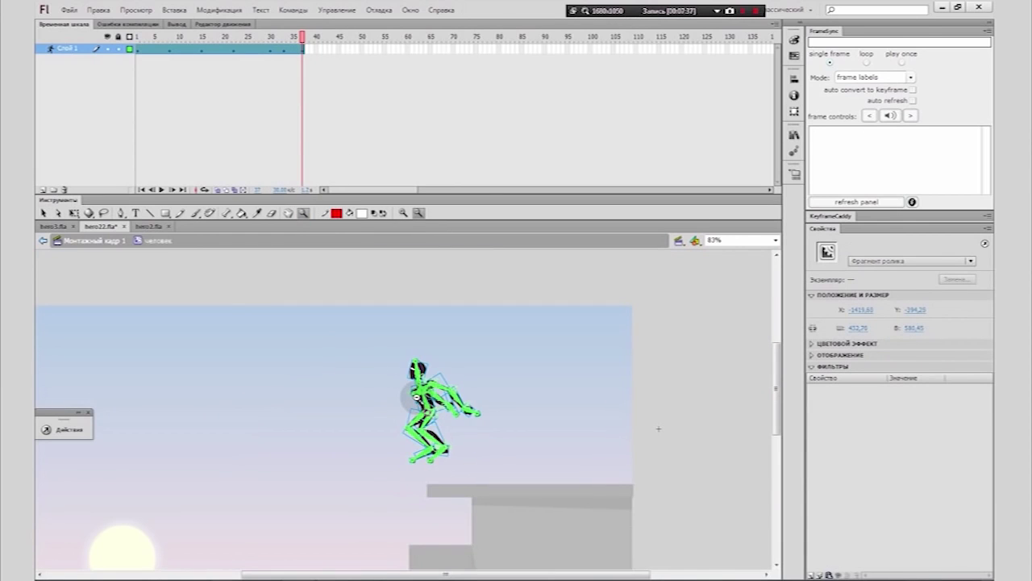
key(shift+Left)
key(shift+Left)
key(shift+Left)
key(shift+Left)
key(shift+Left)
Step: Rotate the whole figure counterclockwise with Free Transform at frame 37 so the body leans forward into the jump
click(74, 213)
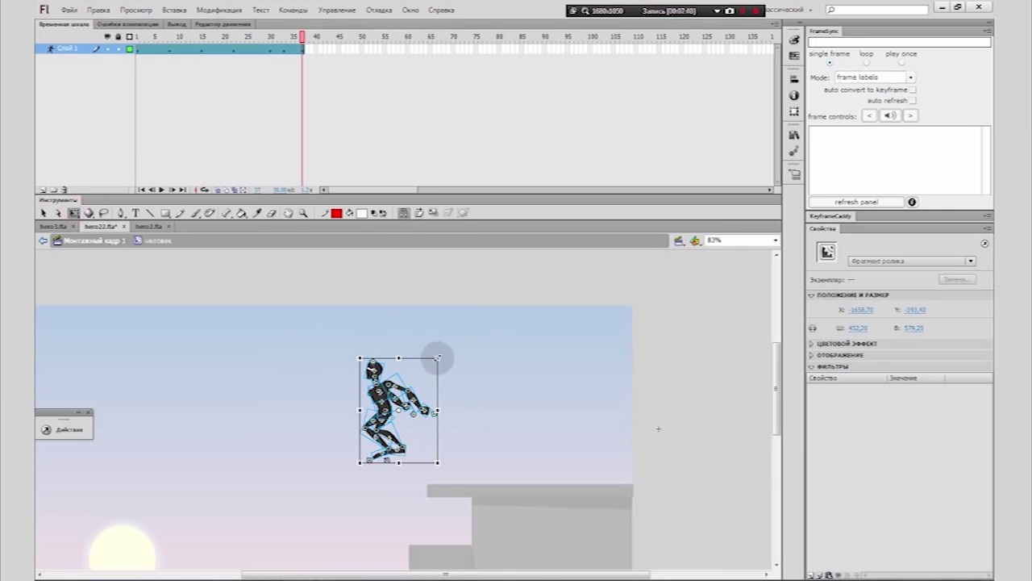
drag(442, 354, 422, 332)
click(178, 369)
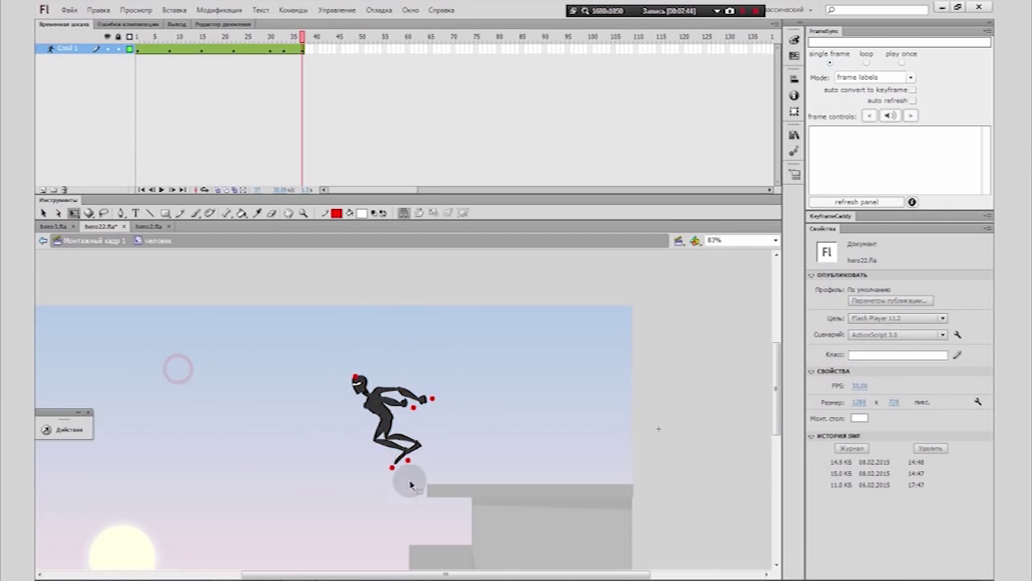
click(429, 478)
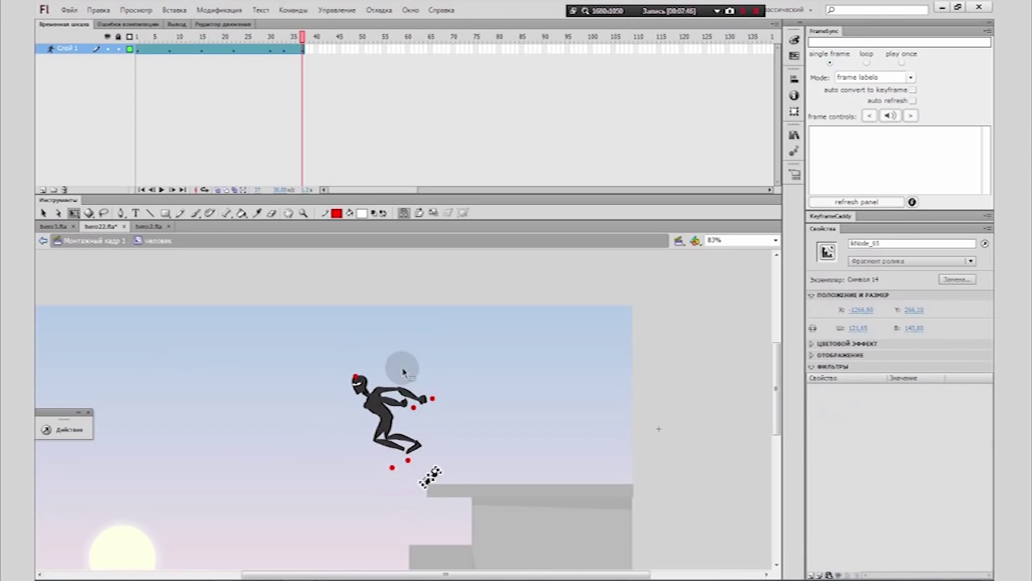
click(461, 415)
click(378, 438)
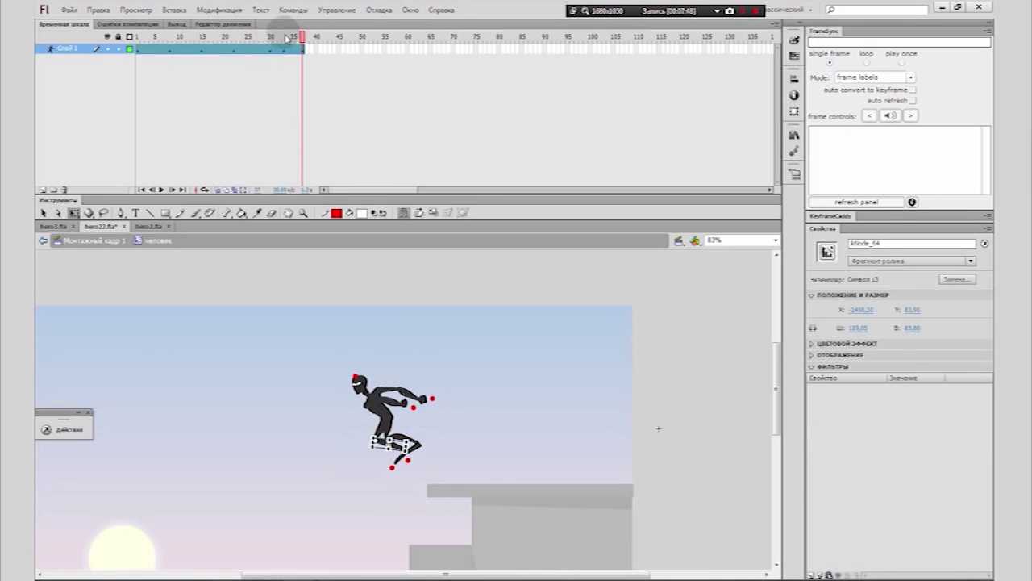
click(303, 48)
click(505, 322)
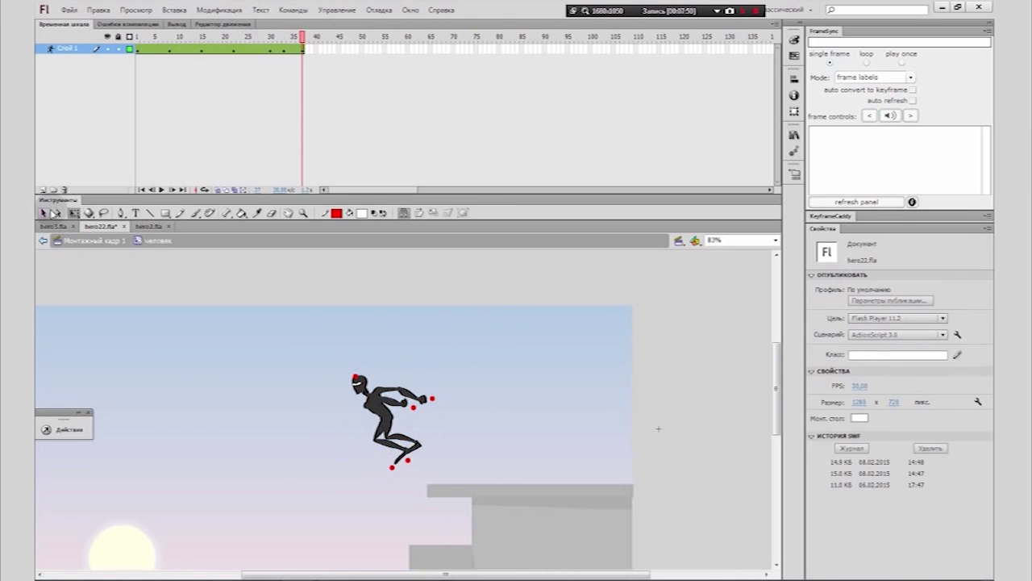
click(389, 400)
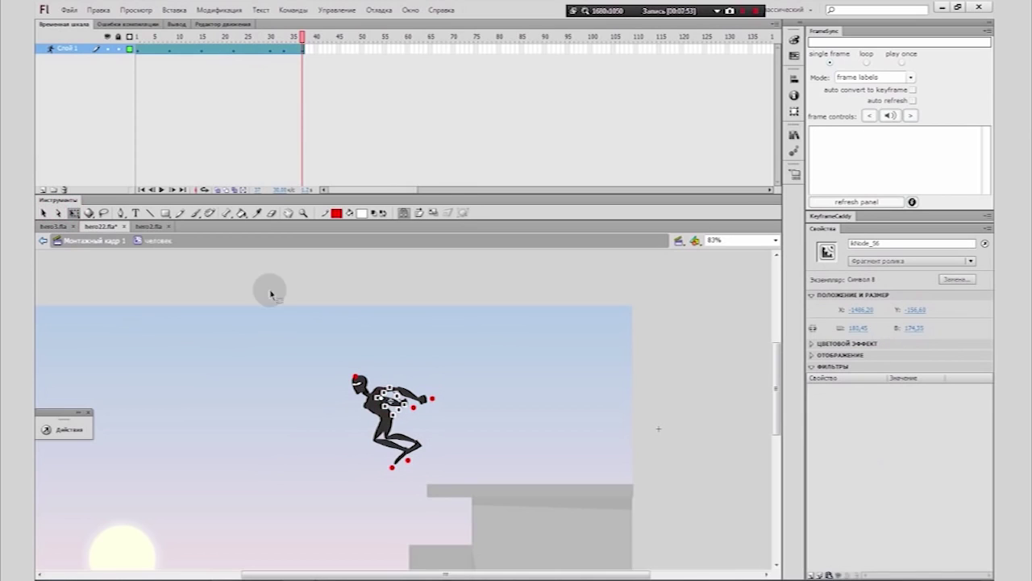
Step: At frame 37, straighten both legs back and down so the feet push off toward the roof's edge
click(46, 213)
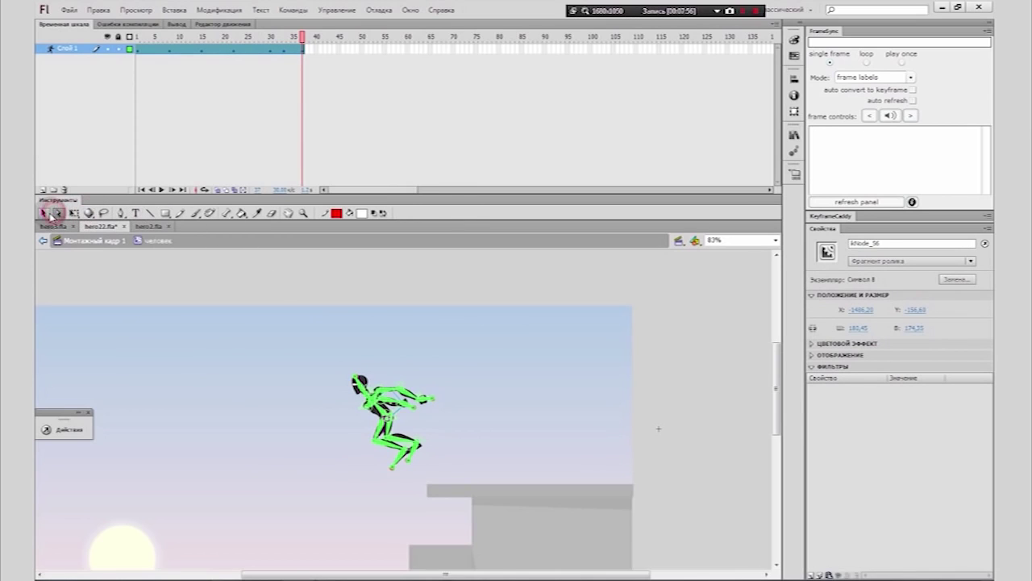
drag(398, 475, 437, 492)
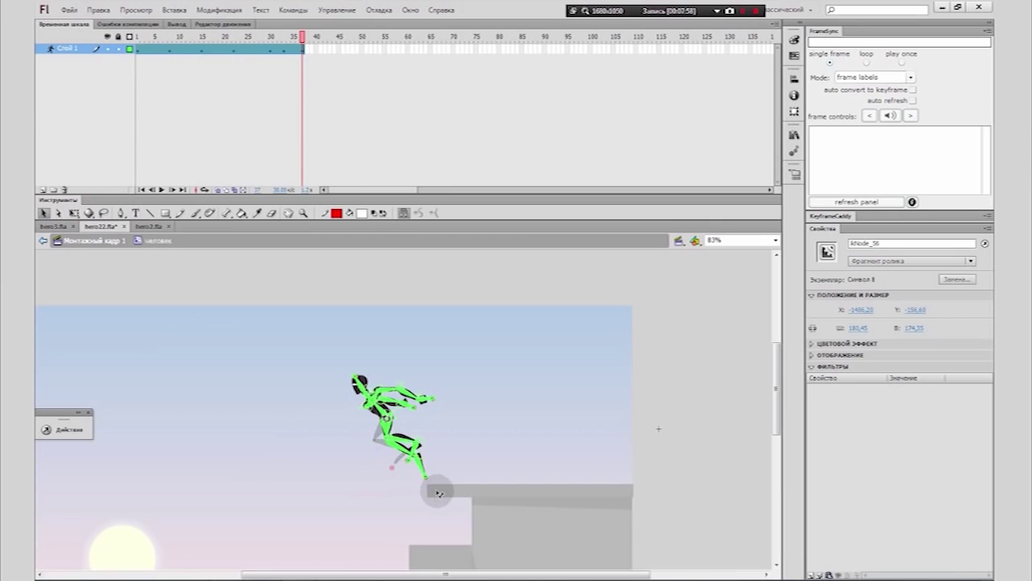
click(417, 462)
drag(408, 460, 436, 484)
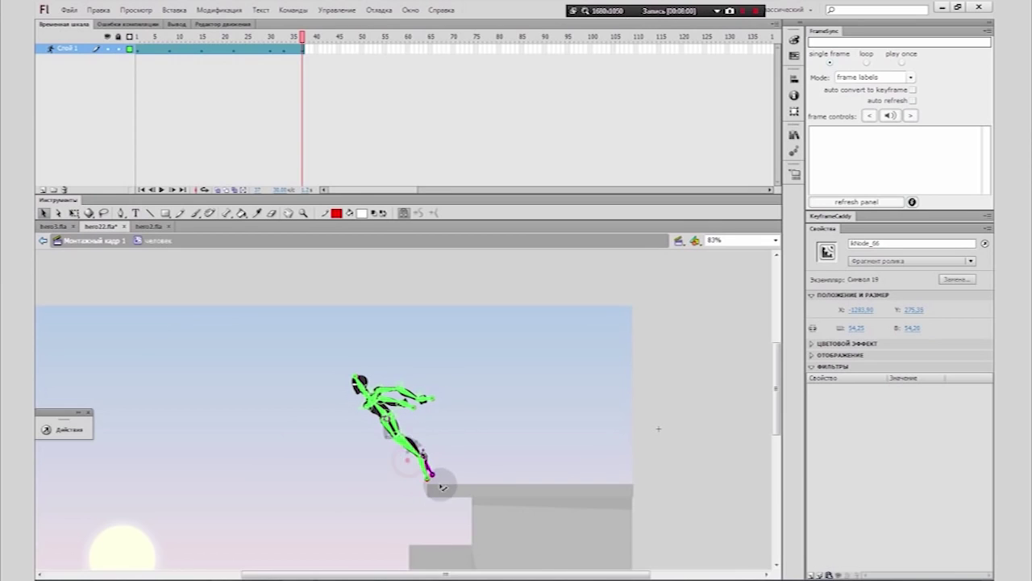
Step: At frame 37, bring both arms down from behind the back to bend close alongside the torso
click(425, 421)
click(425, 399)
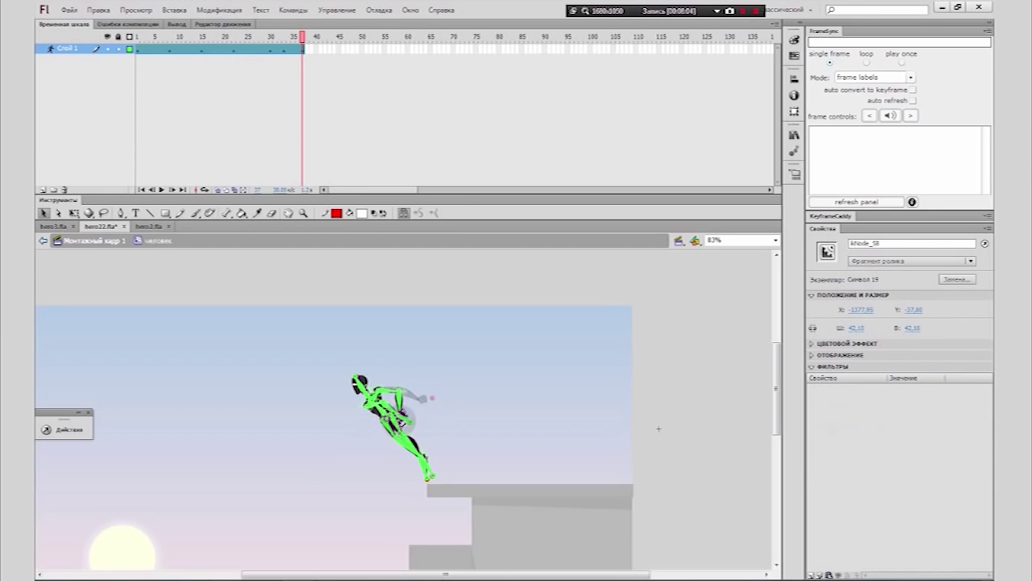
click(413, 426)
click(358, 391)
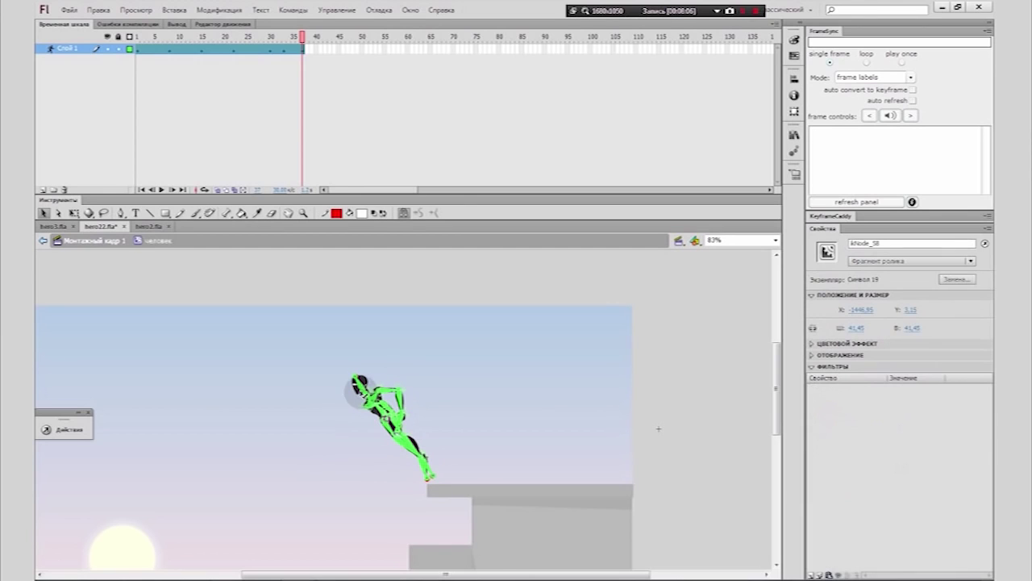
Step: Insert a pose keyframe at frame 45, move the figure farther up and left from the roof, and stretch both arms forward
click(338, 50)
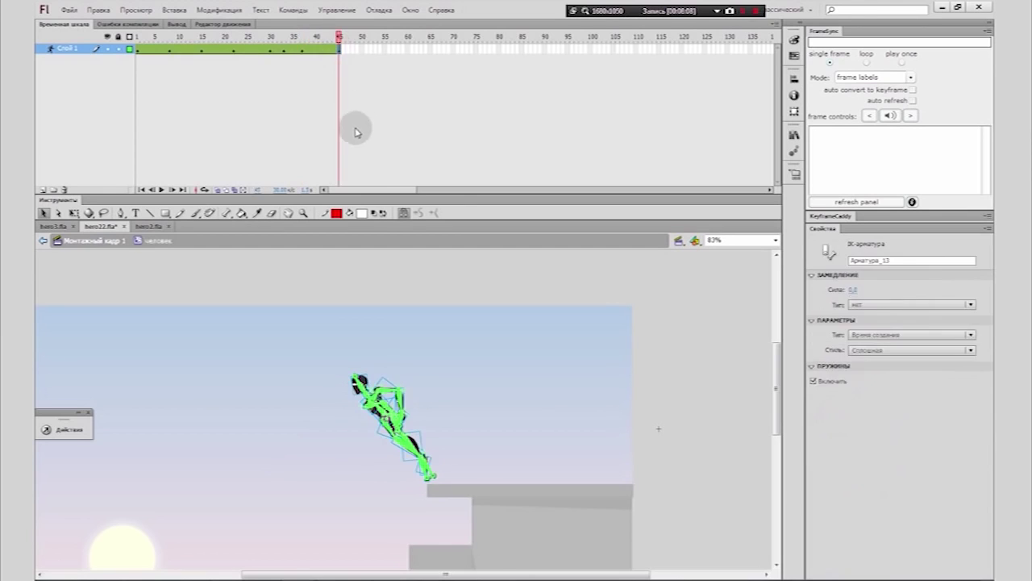
drag(385, 415, 293, 384)
click(402, 420)
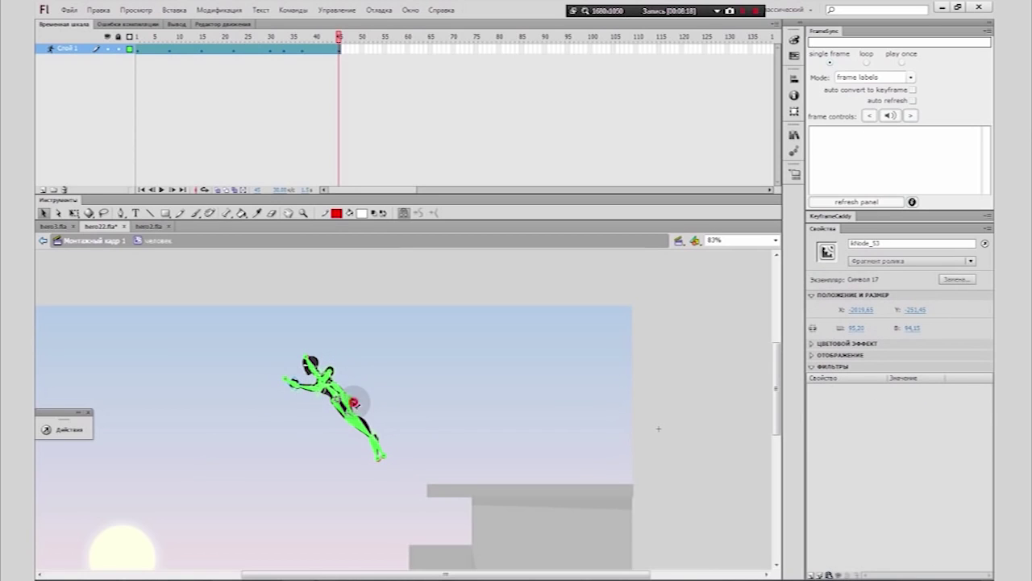
drag(354, 400, 294, 403)
click(303, 213)
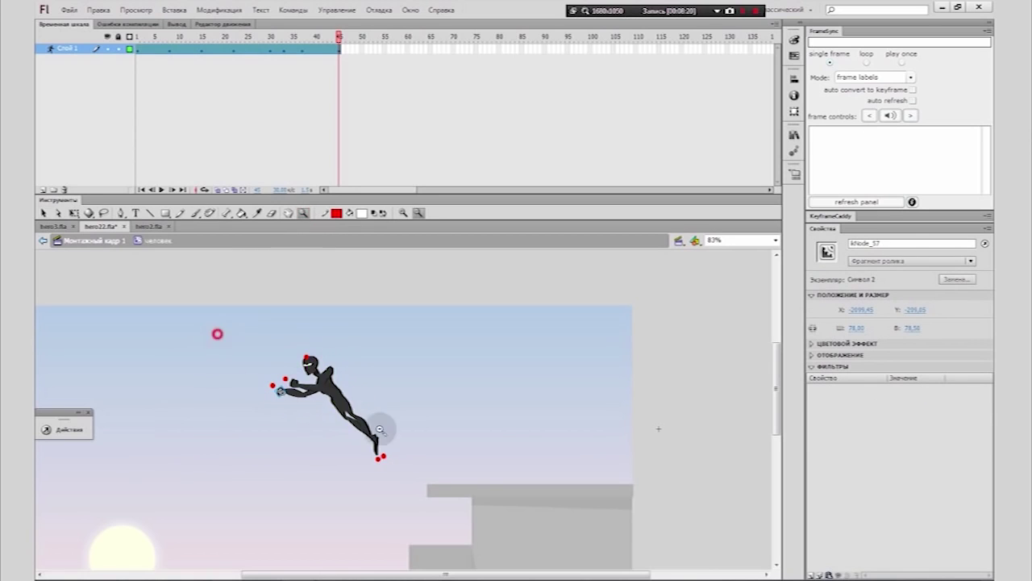
click(211, 316)
click(73, 213)
click(339, 303)
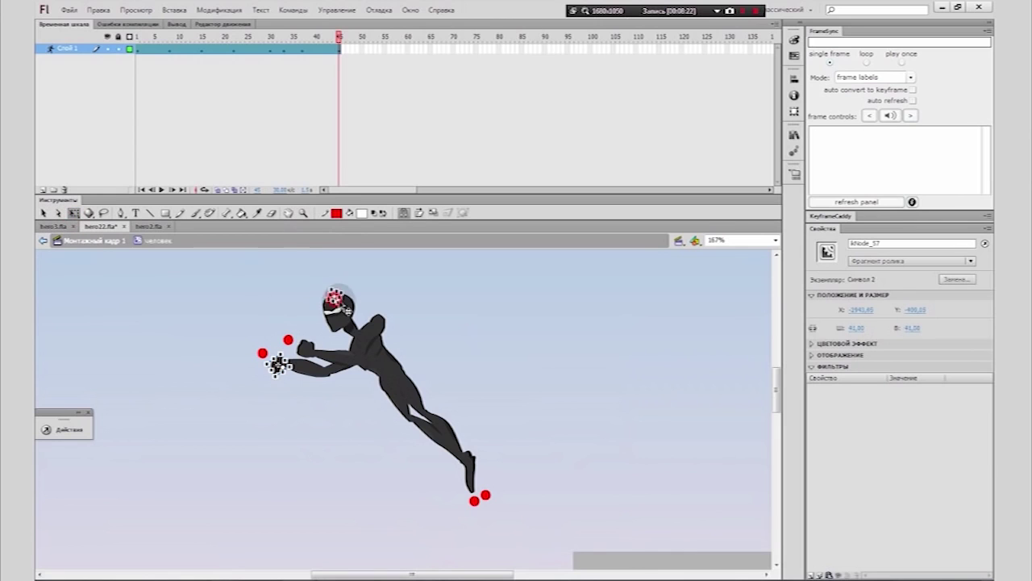
click(359, 292)
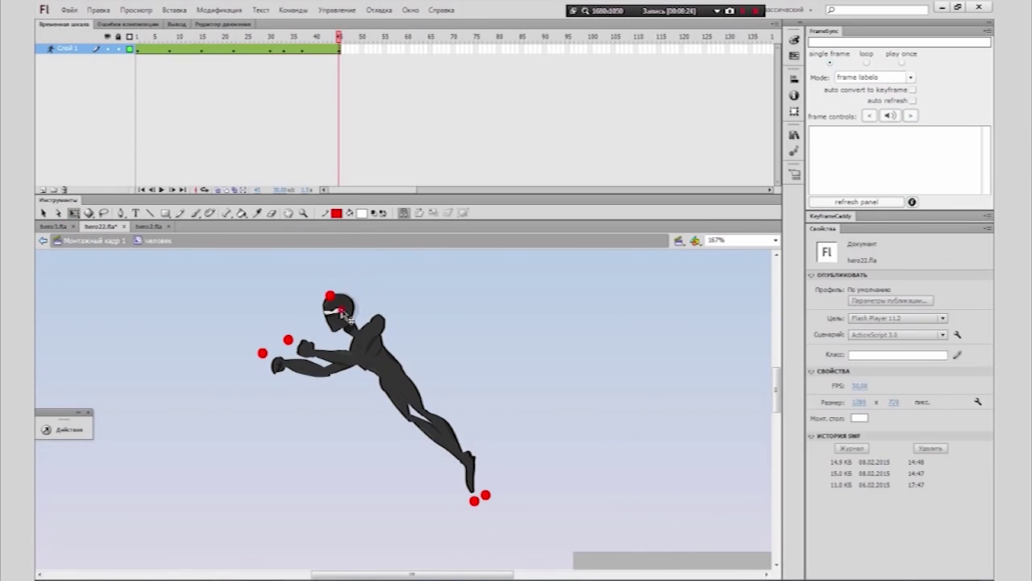
click(348, 314)
Step: At frame 45, lift the head upright and swing both legs forward beneath the body with the knees bent
click(338, 51)
click(481, 317)
click(384, 348)
click(43, 212)
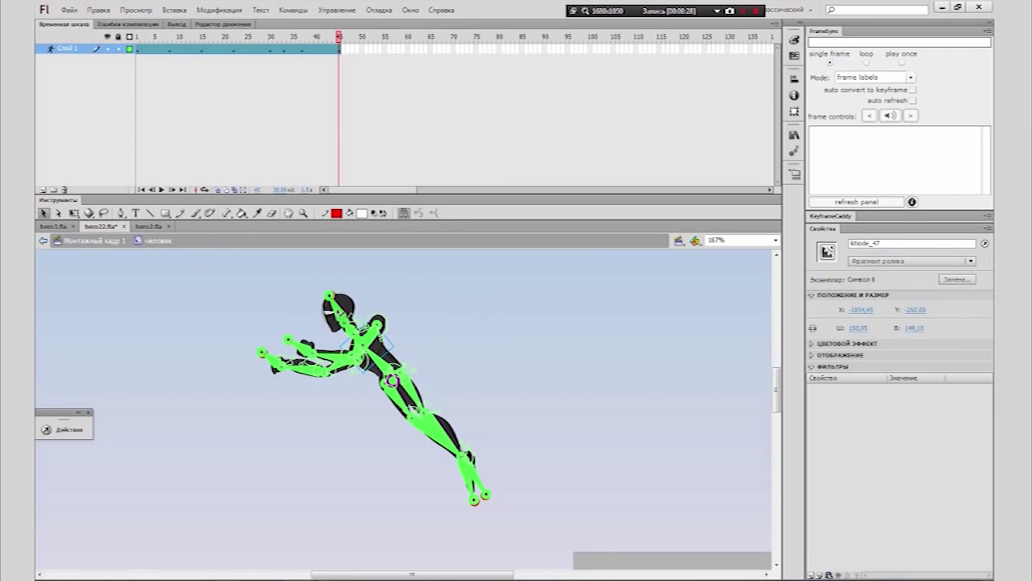
click(343, 305)
drag(446, 438, 403, 439)
click(460, 427)
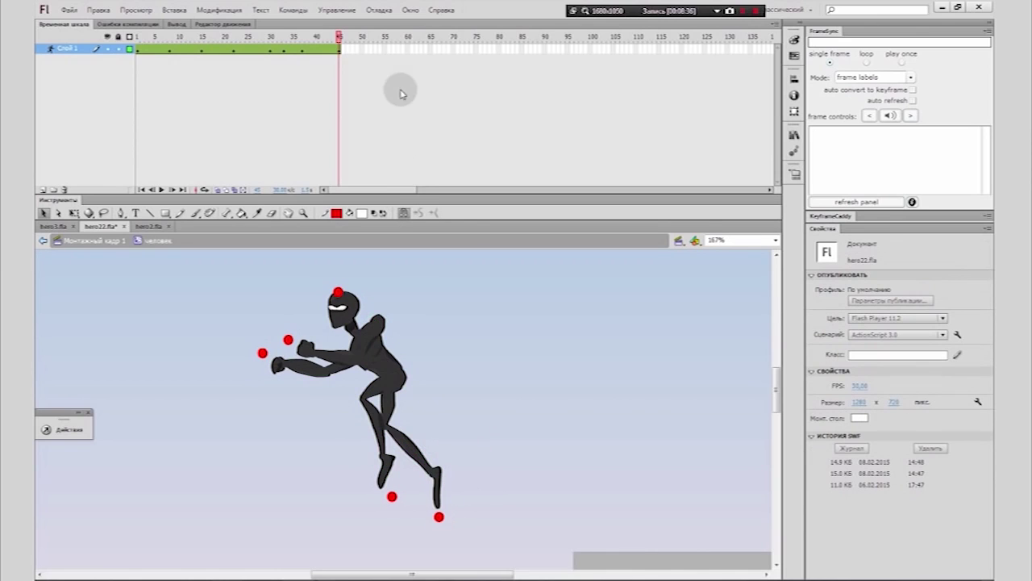
Step: Insert a pose keyframe at frame 59 and move the whole figure farther left and slightly lower, away from the roof
key(F6)
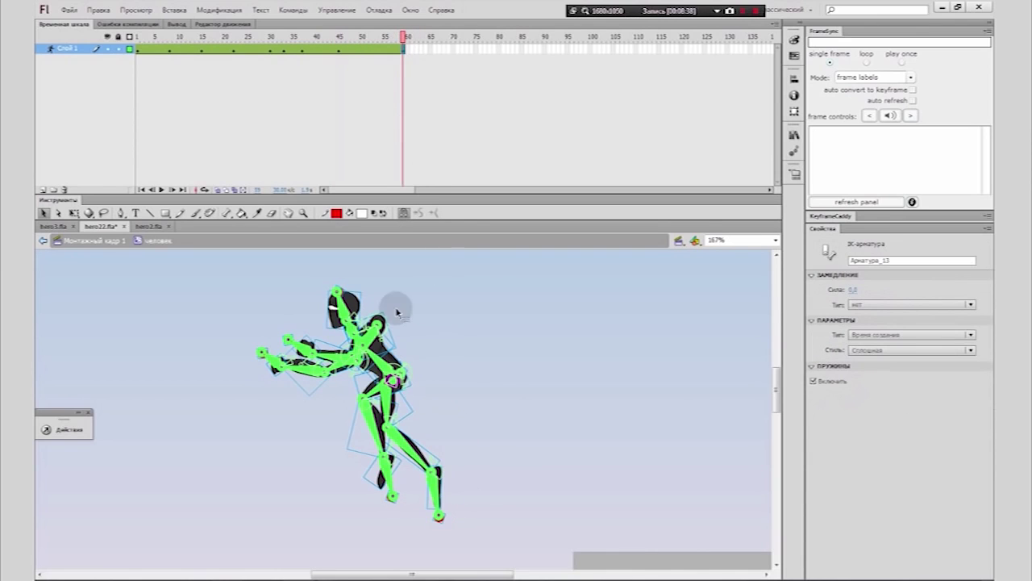
click(304, 213)
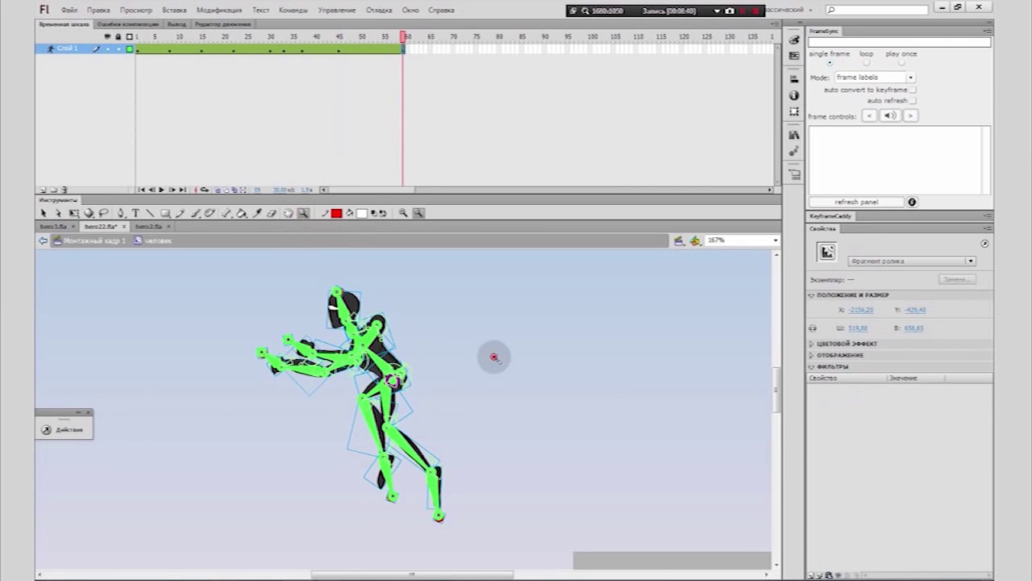
alt+click(500, 371)
alt+click(512, 411)
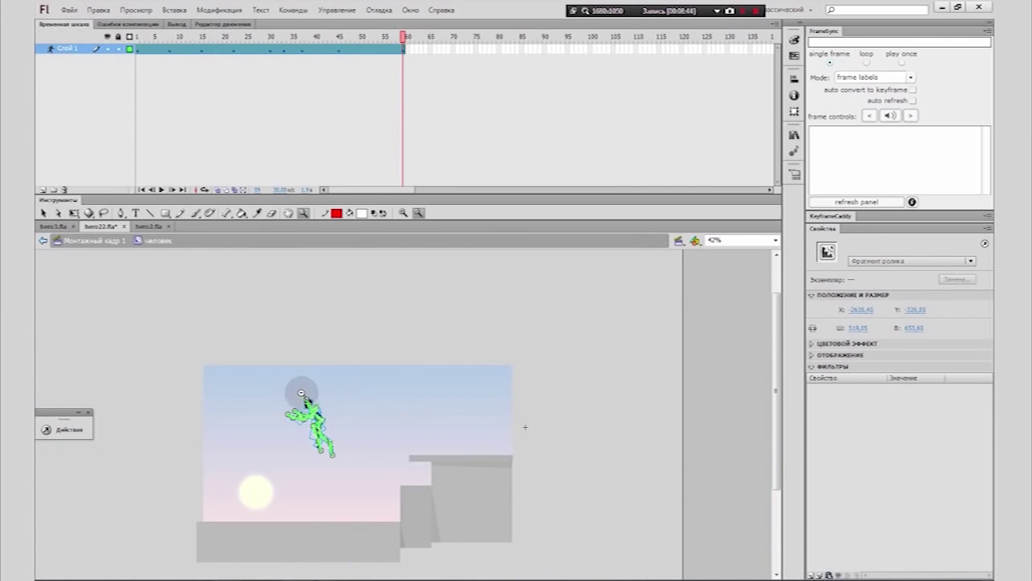
Step: Rotate the whole figure slightly counterclockwise with Free Transform at frame 59
drag(272, 385, 373, 478)
click(73, 213)
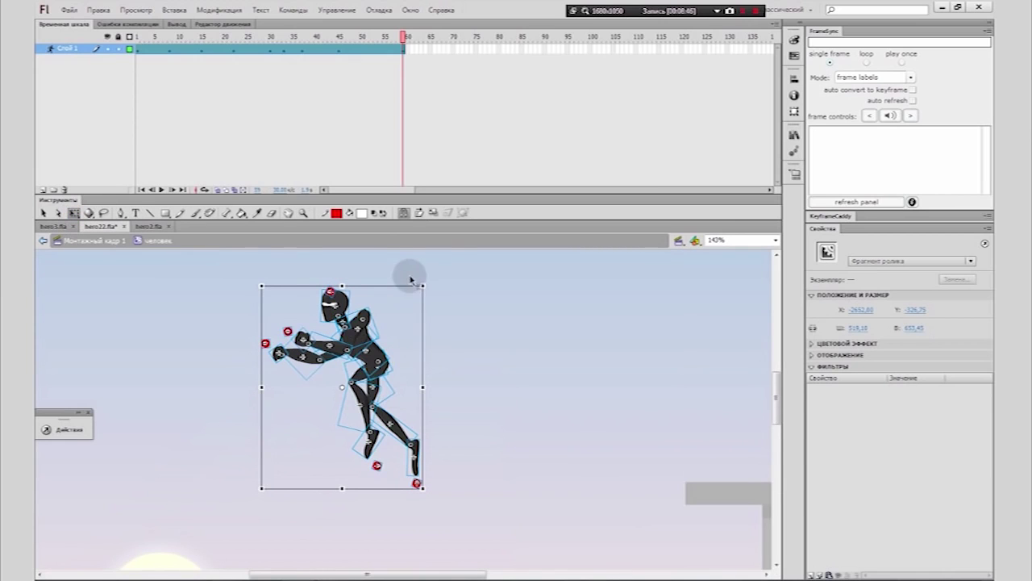
drag(428, 280, 418, 273)
click(470, 325)
mouse_move(404, 425)
mouse_down()
mouse_move(420, 410)
mouse_move(422, 418)
mouse_up()
click(454, 358)
click(423, 378)
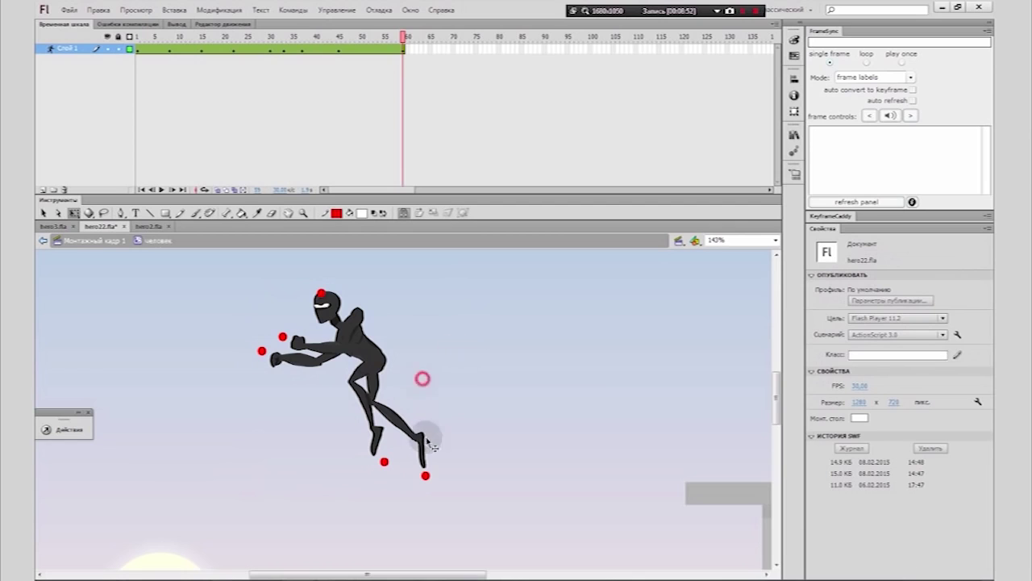
Step: At frame 59, stretch one leg out behind the body and bend the other forward into a wide stride
click(393, 413)
click(437, 431)
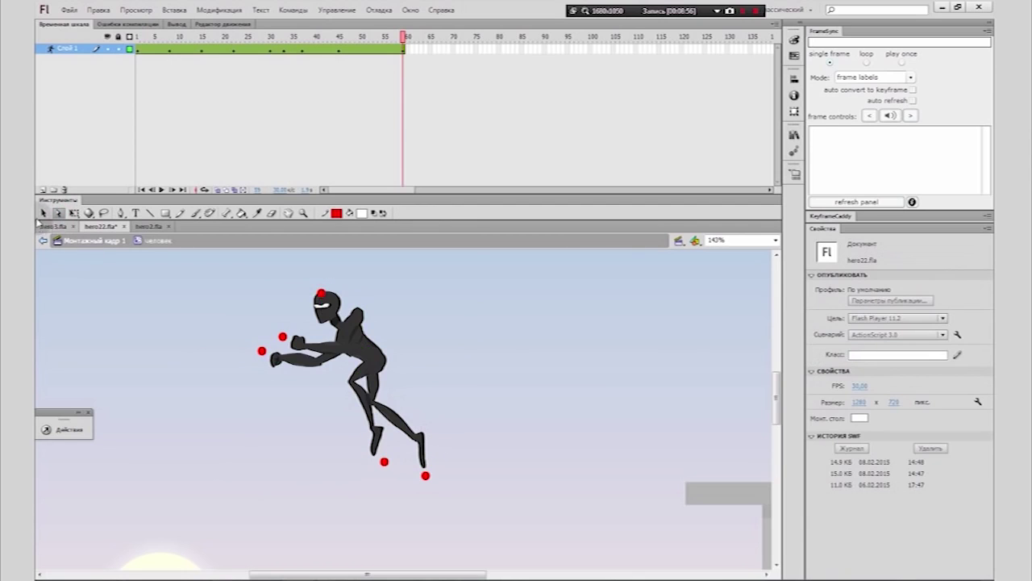
click(398, 418)
drag(421, 448, 456, 389)
drag(377, 435, 362, 409)
click(360, 409)
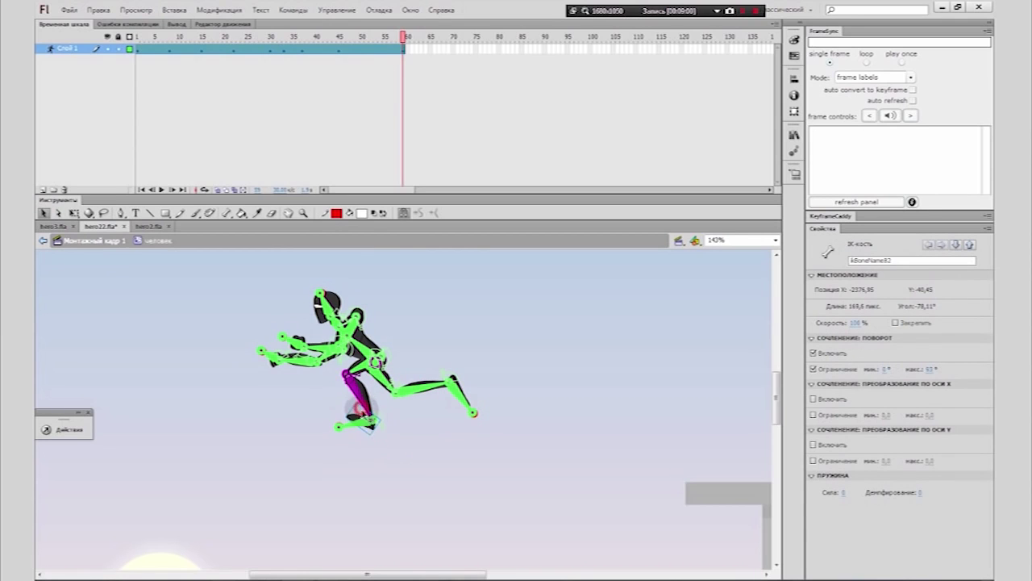
Step: At frame 59, bend both arms up in front of the chest, straighten the torso and tilt the head forward
drag(301, 346, 305, 298)
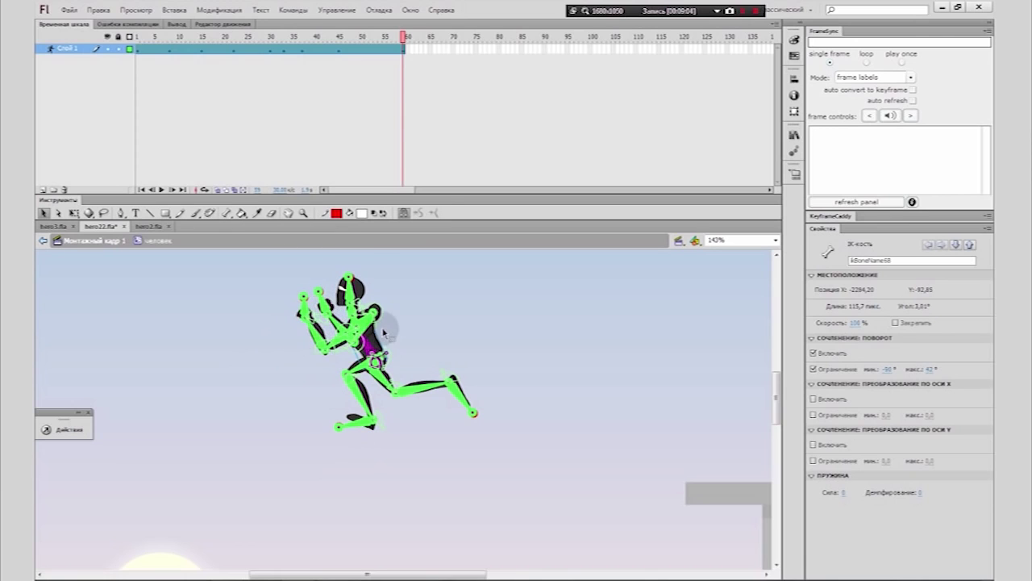
click(392, 323)
click(355, 295)
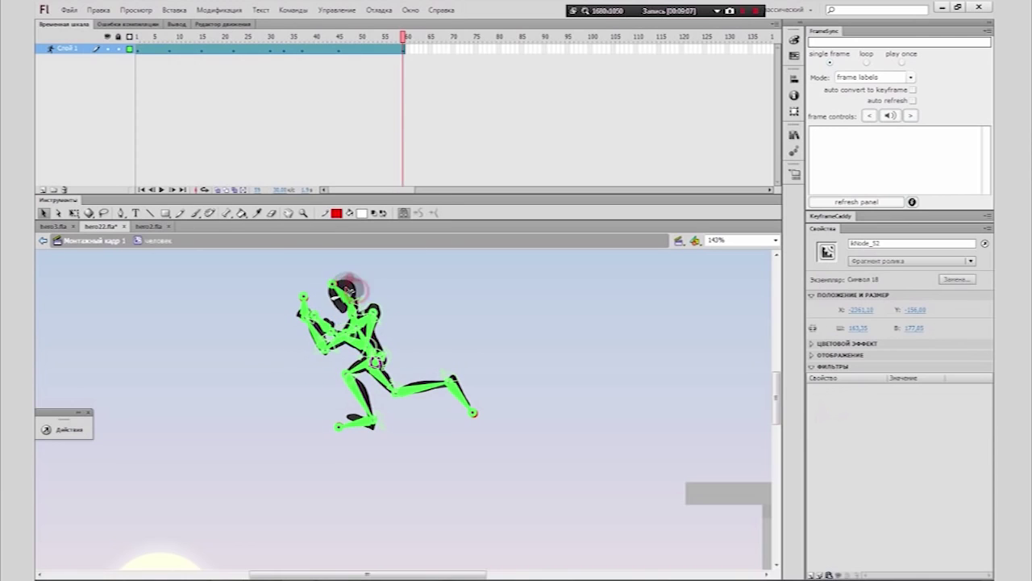
click(402, 288)
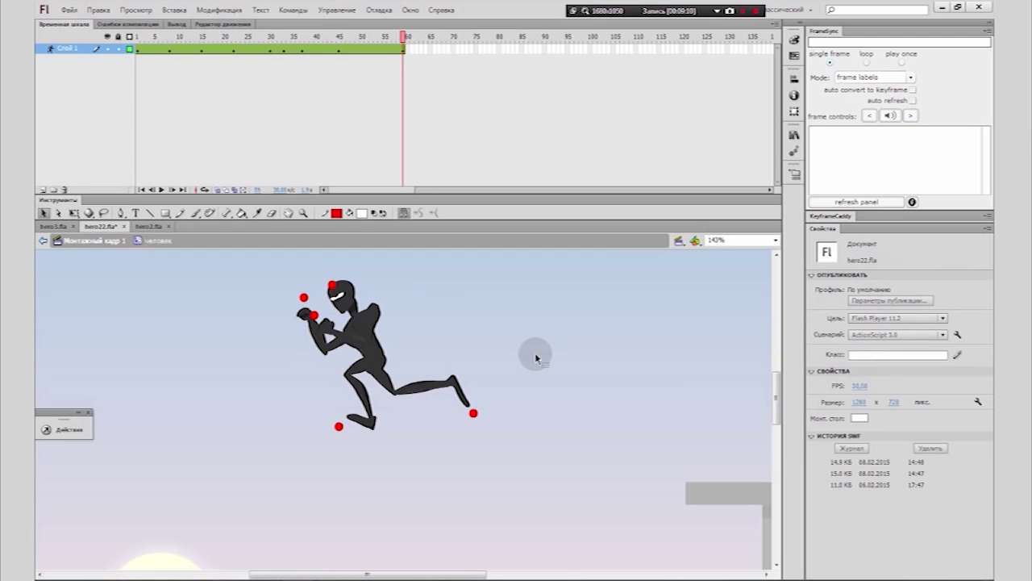
Step: Test the movie and scrub the timeline up to frame 26 to examine the running poses on the roof
key(ctrl+Return)
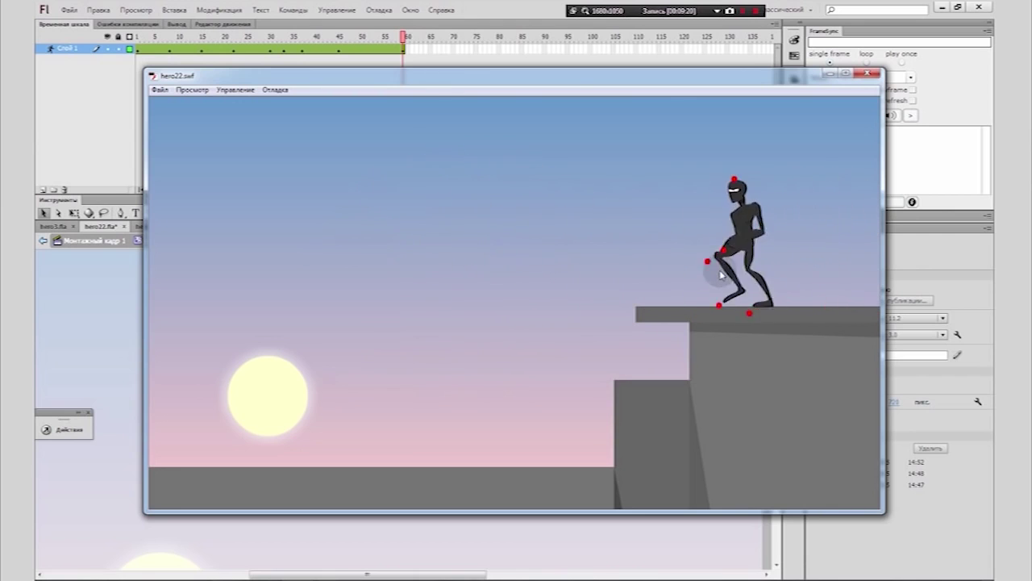
click(869, 74)
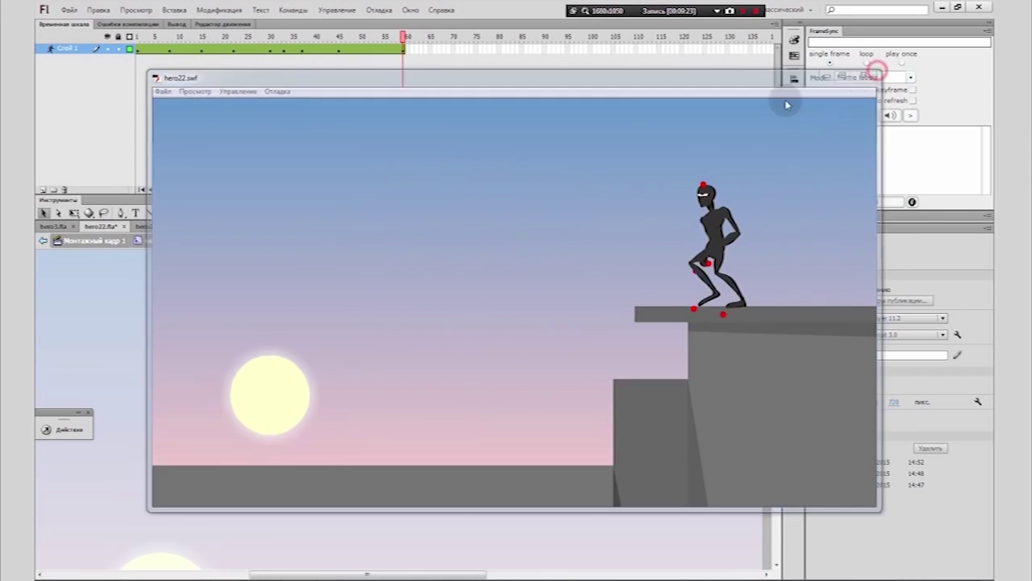
click(304, 212)
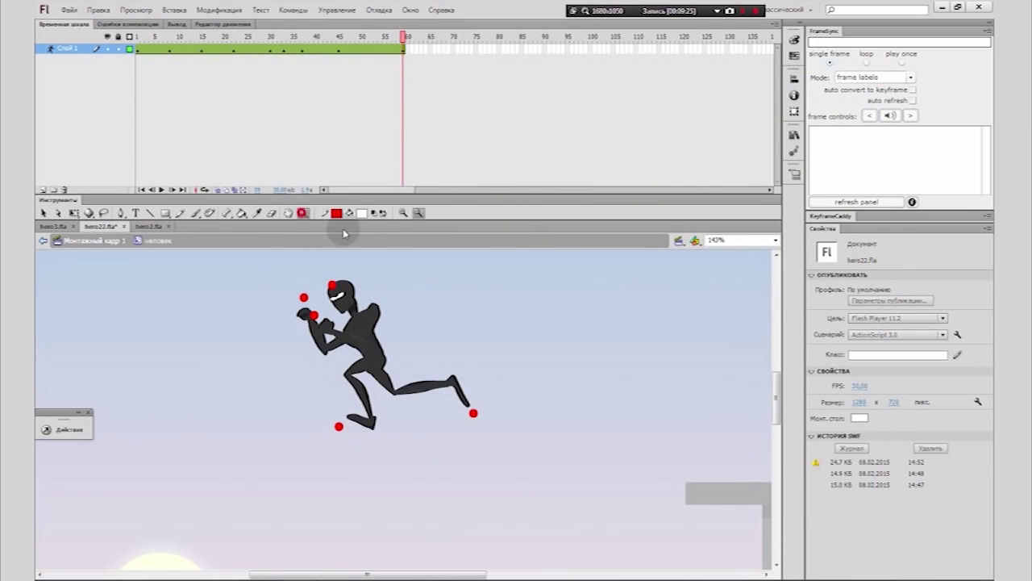
alt+click(555, 404)
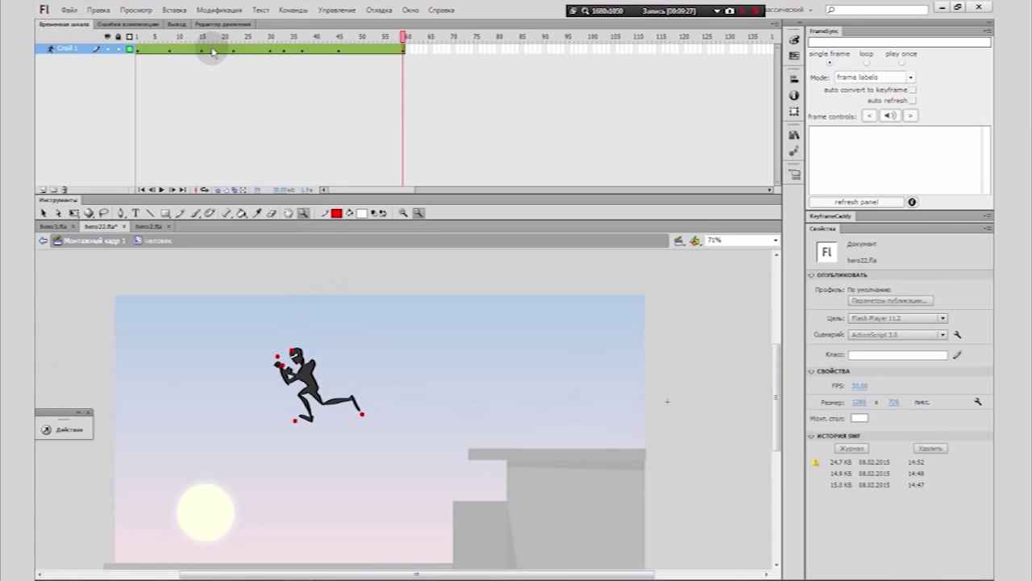
drag(204, 51, 251, 41)
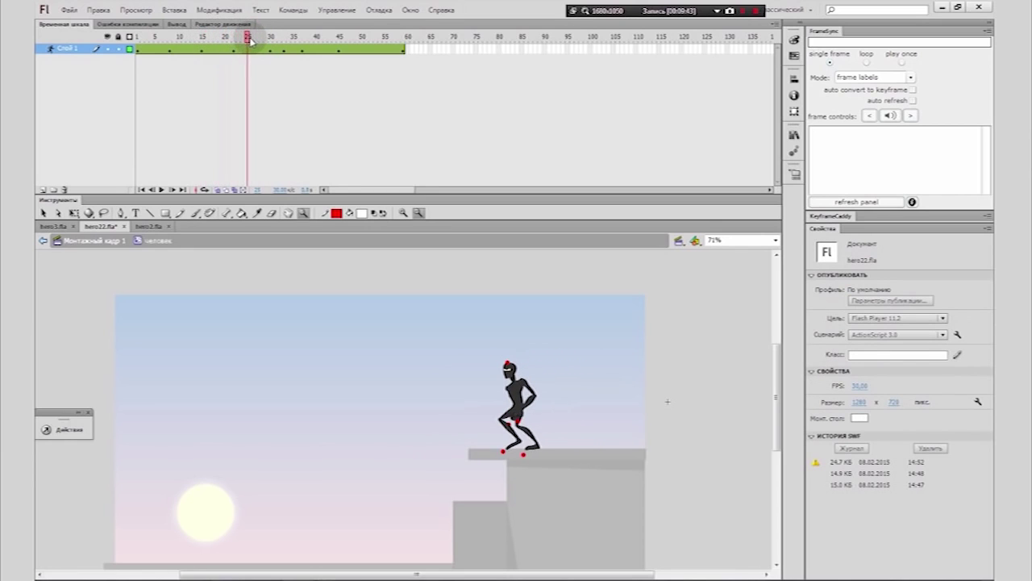
click(251, 50)
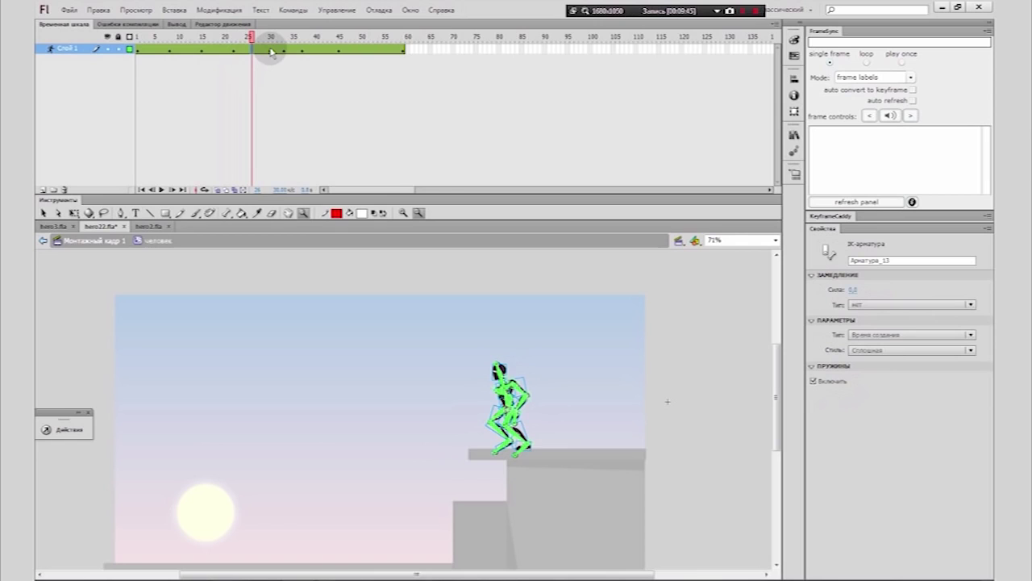
click(271, 50)
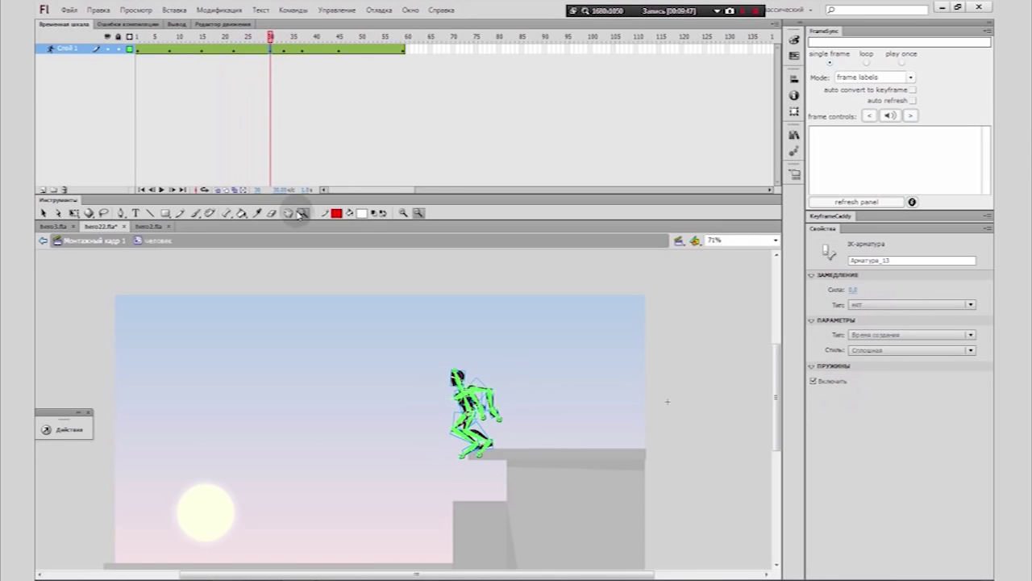
click(562, 468)
click(44, 212)
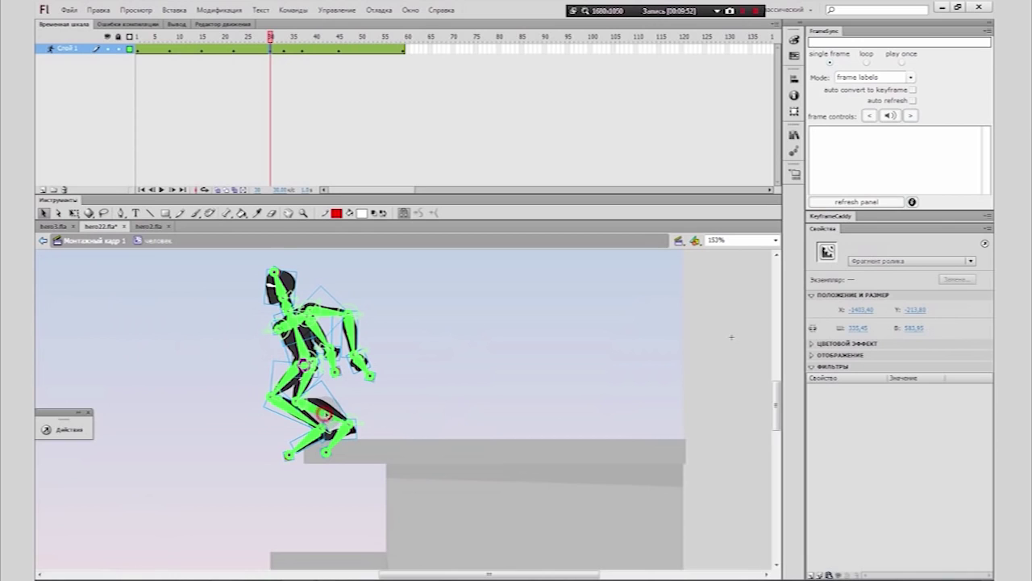
drag(326, 415, 279, 412)
key(ctrl+z)
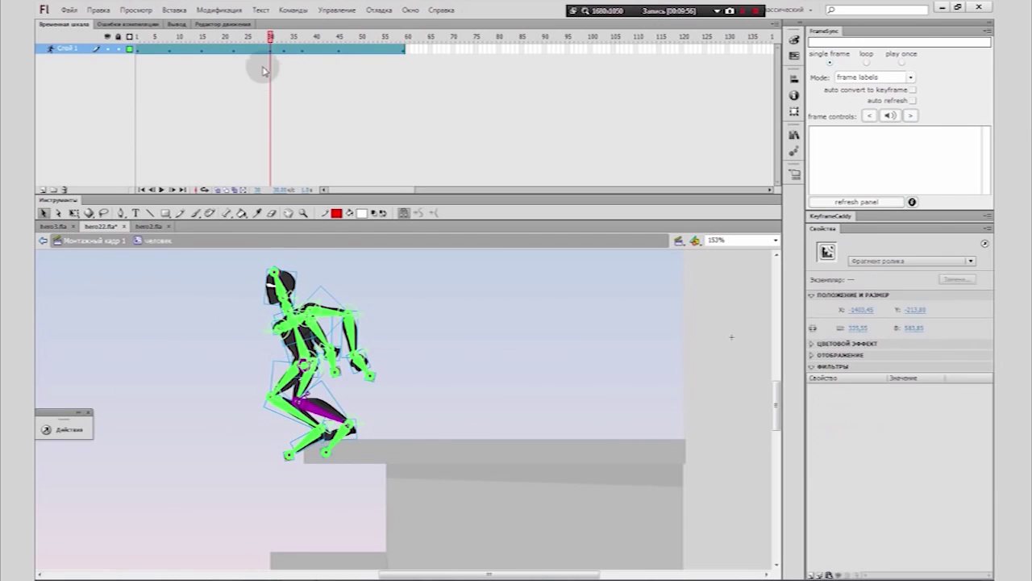
Step: At frame 26, swing one leg forward and extend the other behind the body to form a wide running stride
click(253, 50)
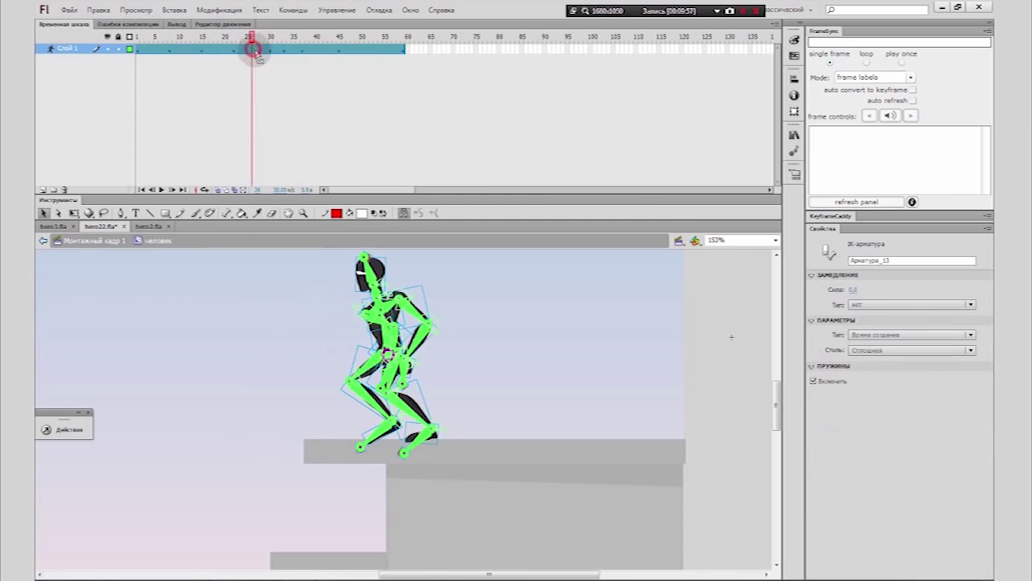
click(473, 387)
drag(413, 410, 321, 413)
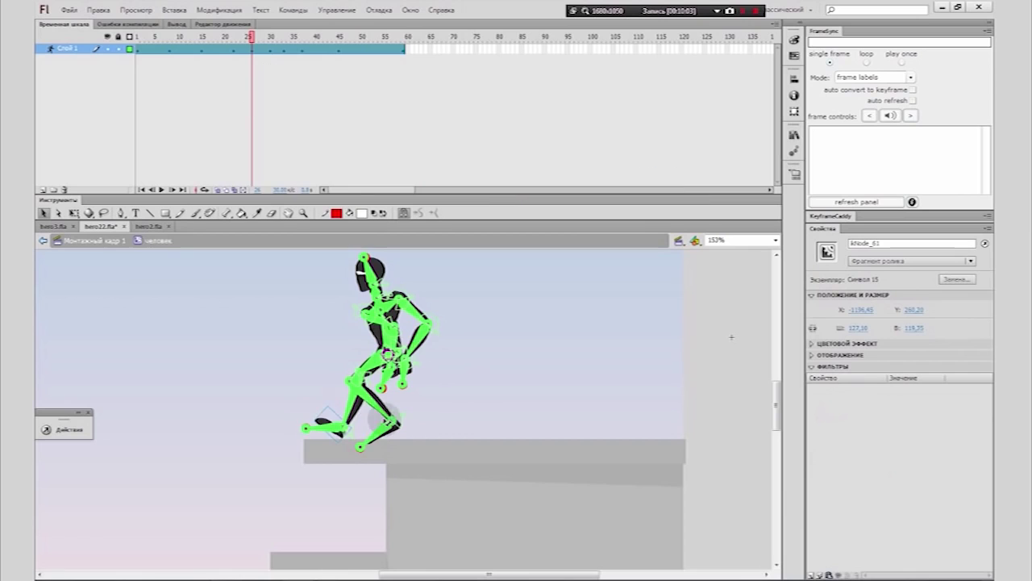
drag(400, 419, 462, 404)
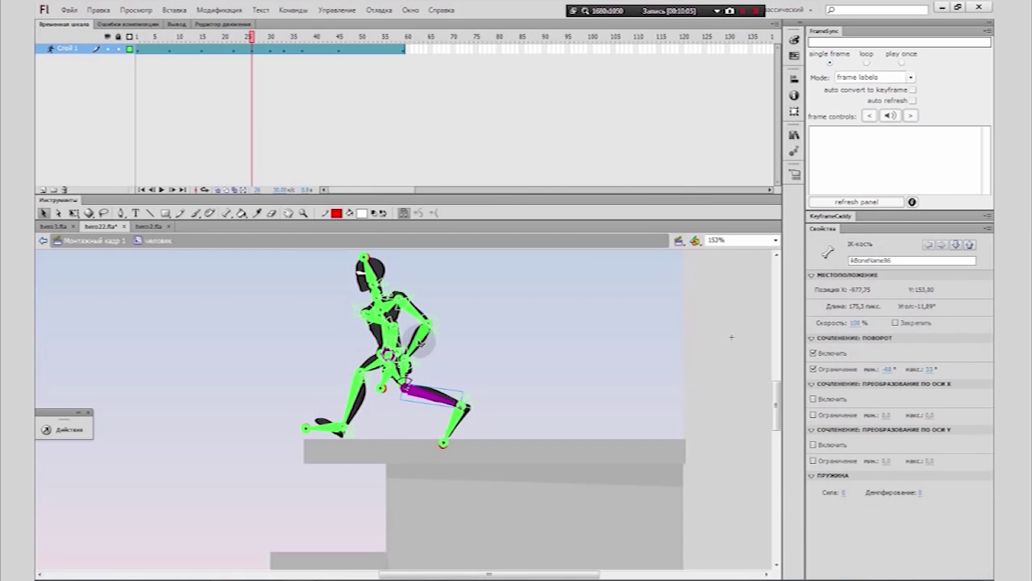
Step: At frame 26, bend one arm forward in front of the chest and swing the other behind the torso
click(461, 342)
drag(421, 337, 444, 353)
click(487, 326)
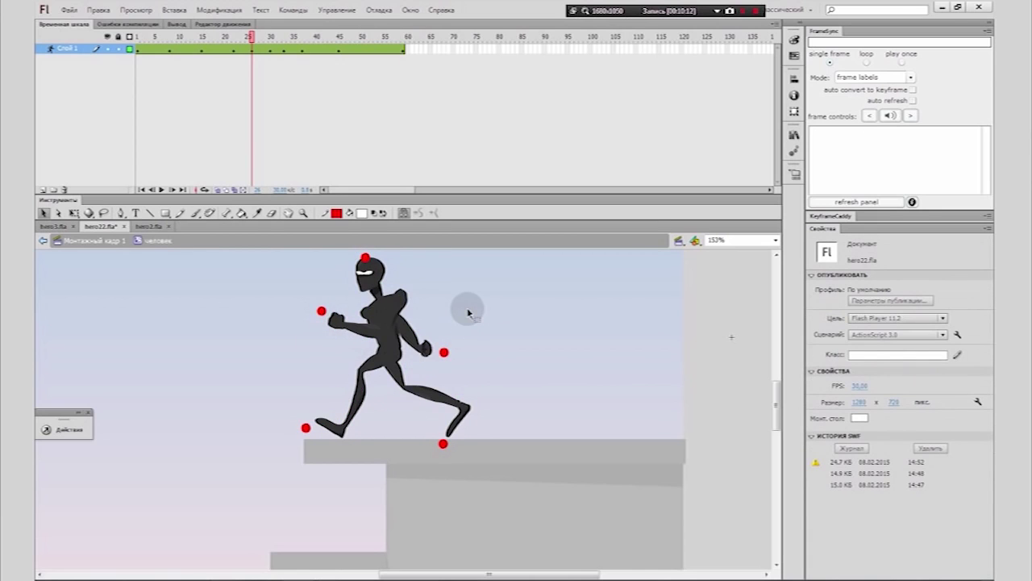
Step: Test the movie and lengthen the run-up by inserting two frames at frame 25 and three frames at frame 30
key(ctrl+Return)
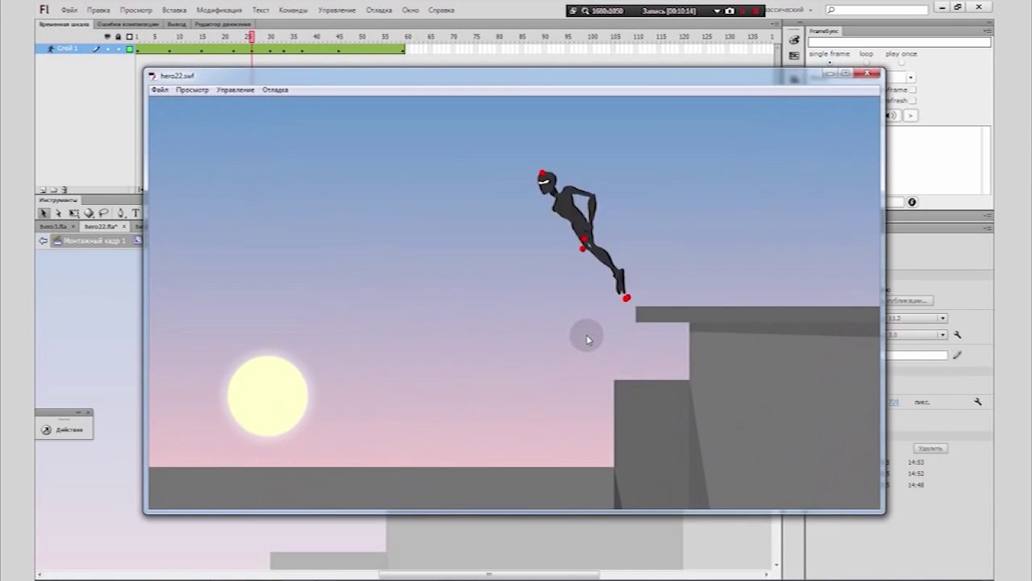
click(869, 73)
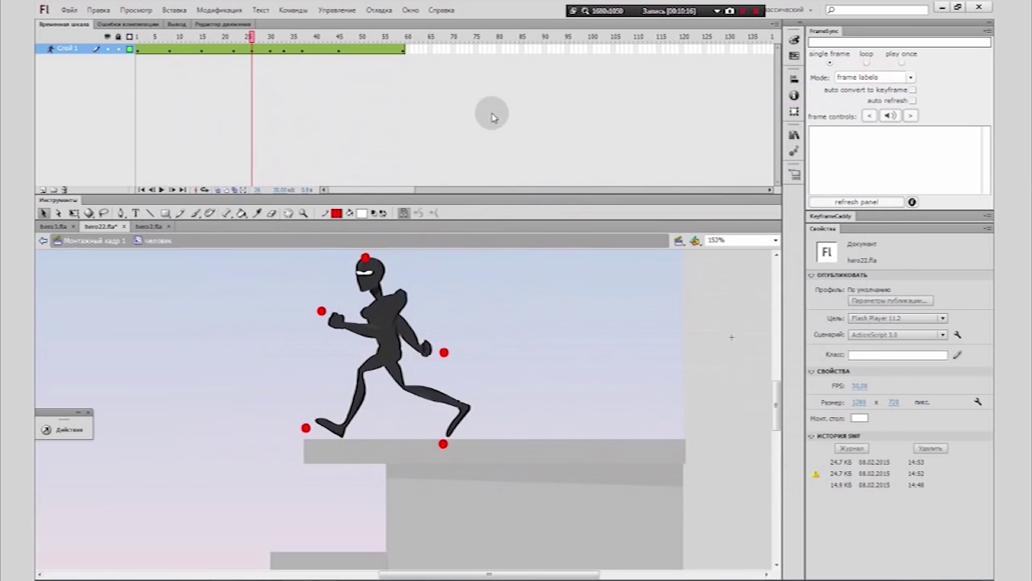
click(248, 52)
key(F5)
key(F5)
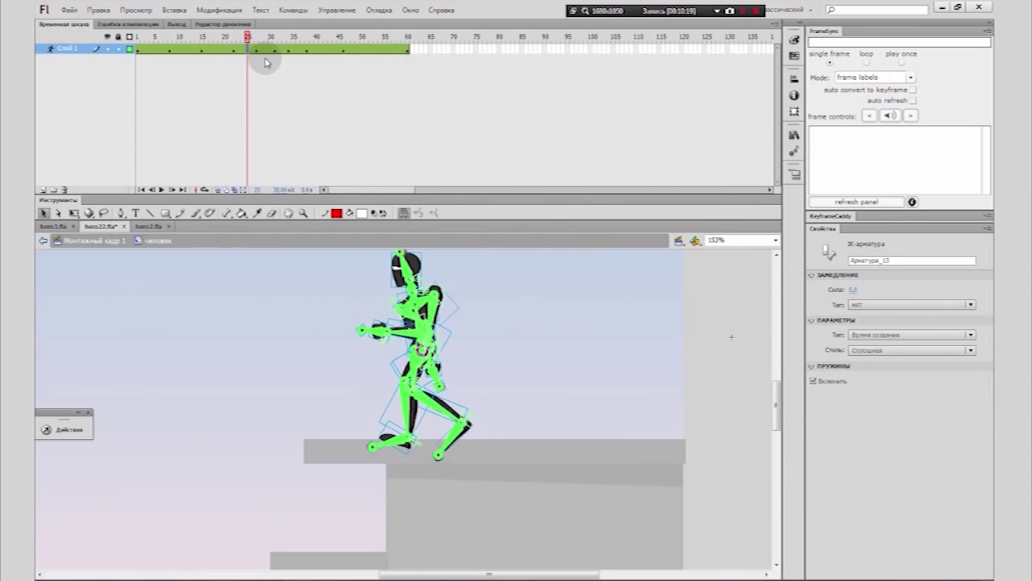
click(269, 49)
key(F5)
key(F5)
key(F5)
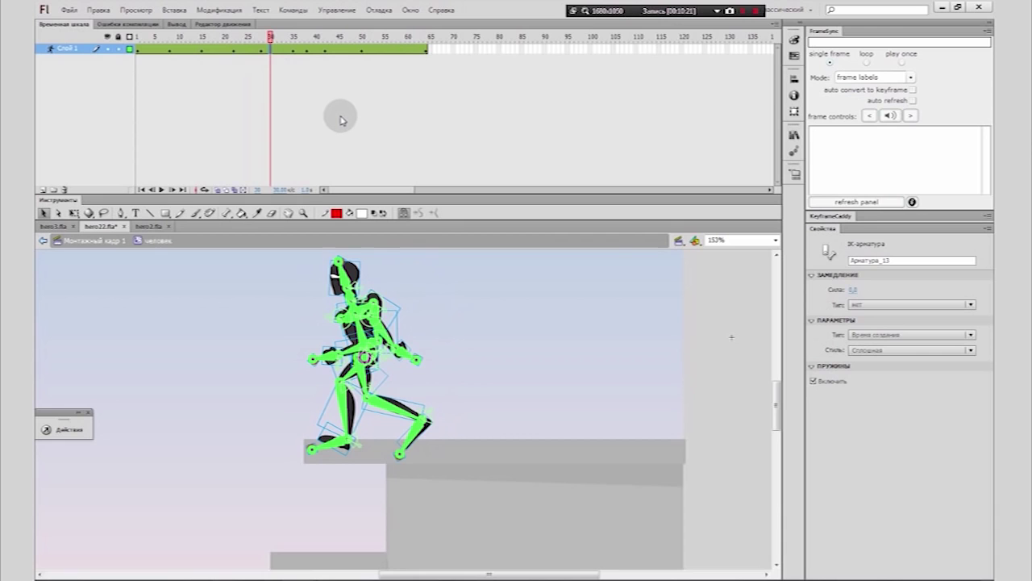
Step: At frame 22, stretch the figure's legs into a wide running stride and test the movie
key(ctrl+Return)
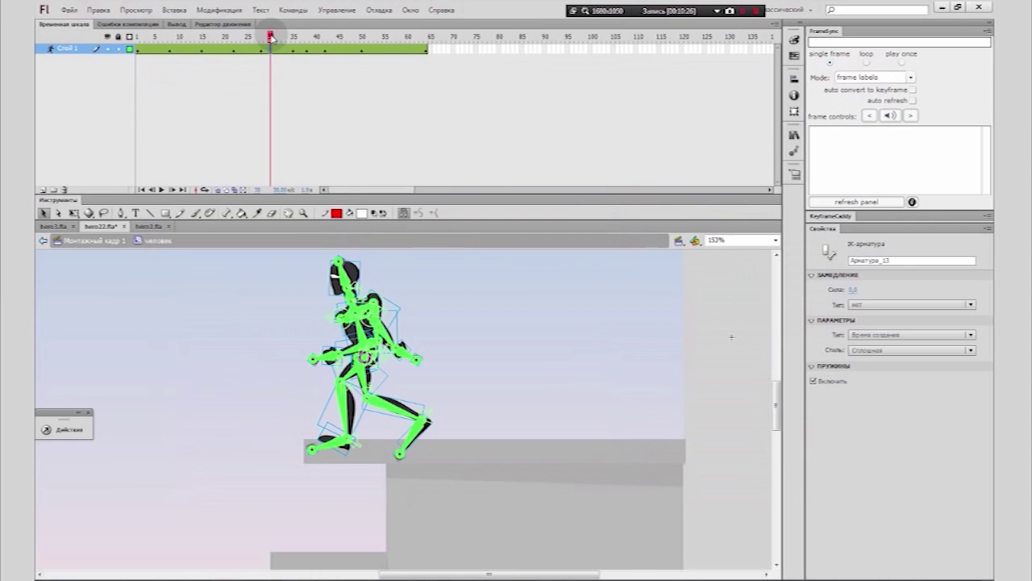
drag(271, 38, 242, 51)
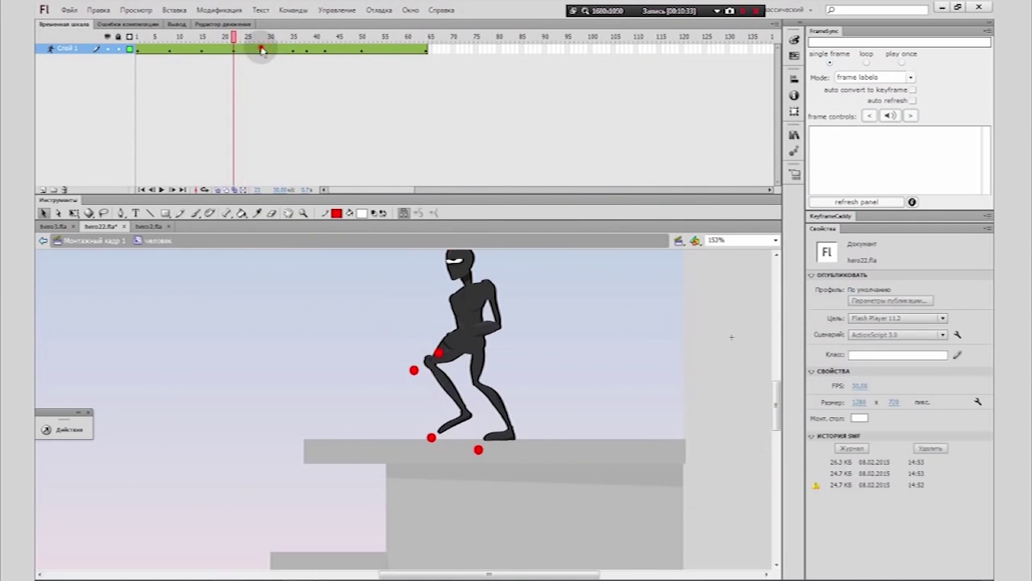
click(262, 50)
click(234, 48)
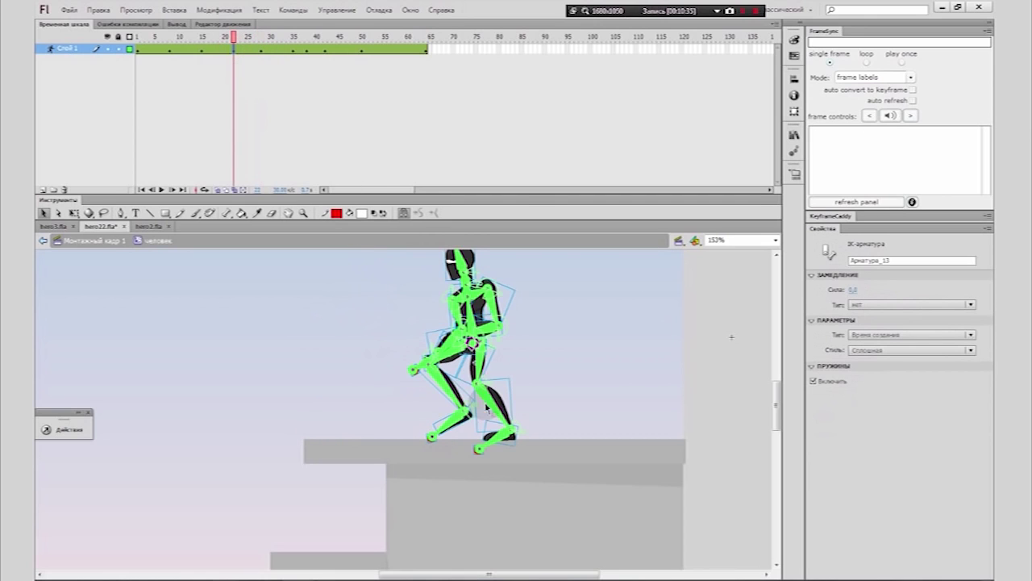
drag(491, 403, 450, 404)
key(ctrl+Return)
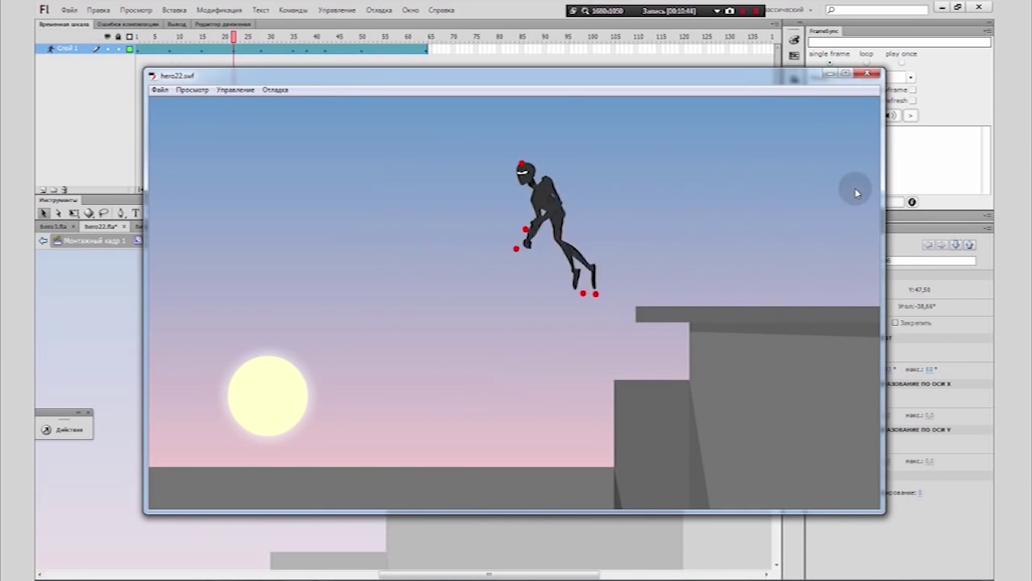
click(877, 72)
Step: Fit the whole rooftop scene in view and test the movie to examine the run and leap
click(304, 215)
click(383, 341)
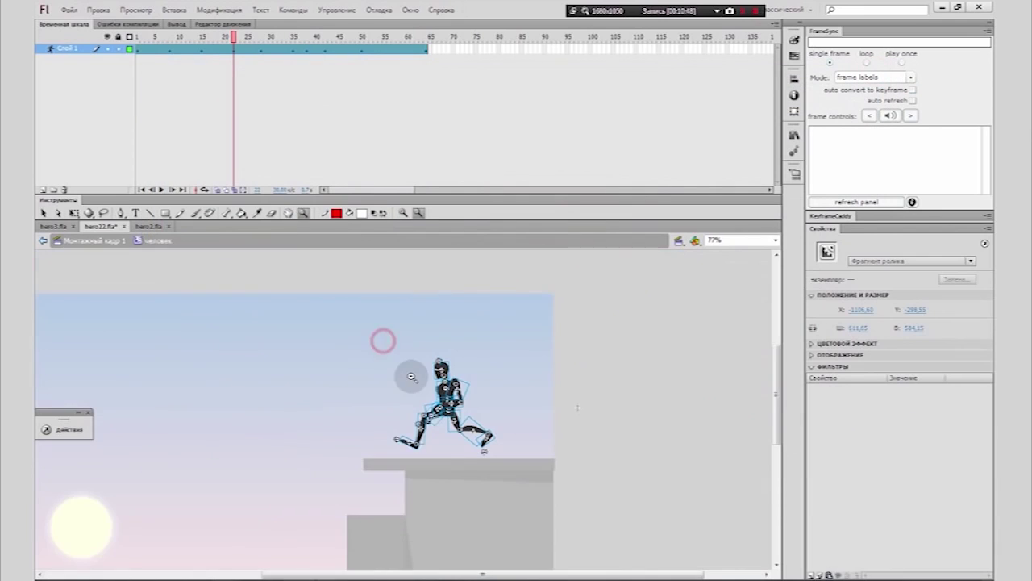
click(385, 379)
click(535, 503)
alt+click(427, 456)
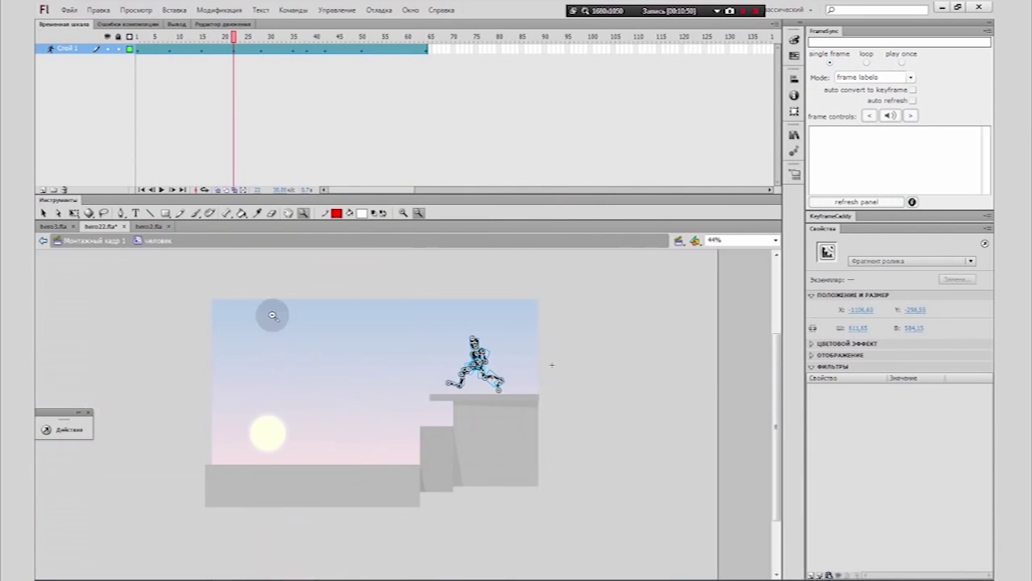
drag(179, 280, 559, 510)
click(285, 375)
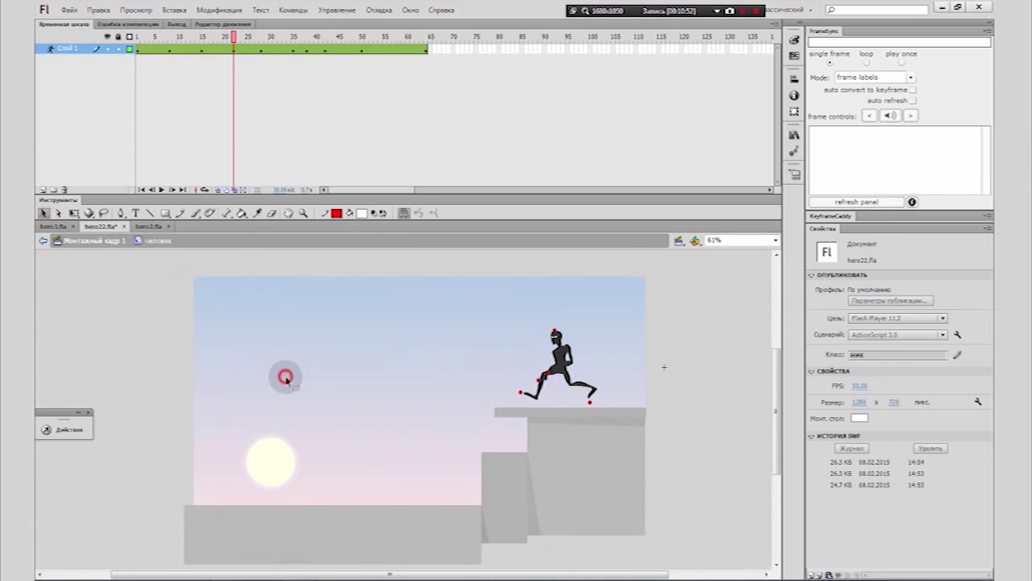
key(ctrl+Return)
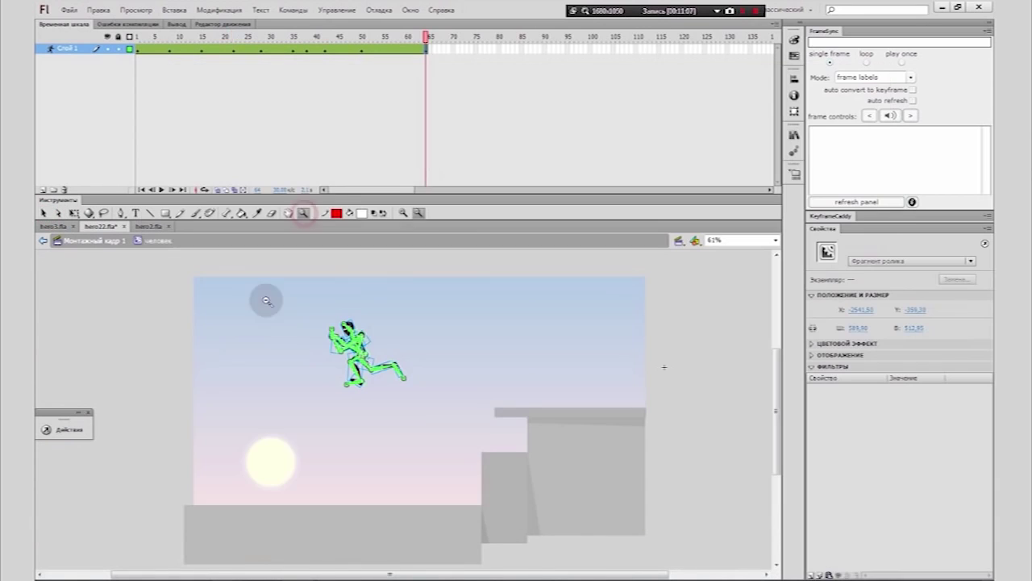
Step: Add a pose at frame 75 and move the whole figure down and farther forward along the leap
click(350, 363)
alt+click(415, 430)
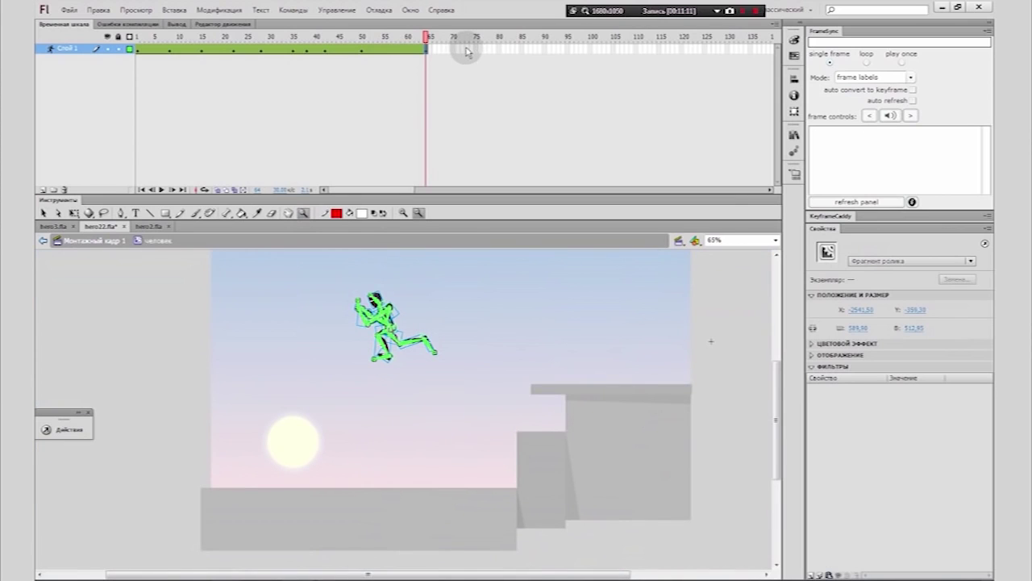
click(475, 49)
click(408, 334)
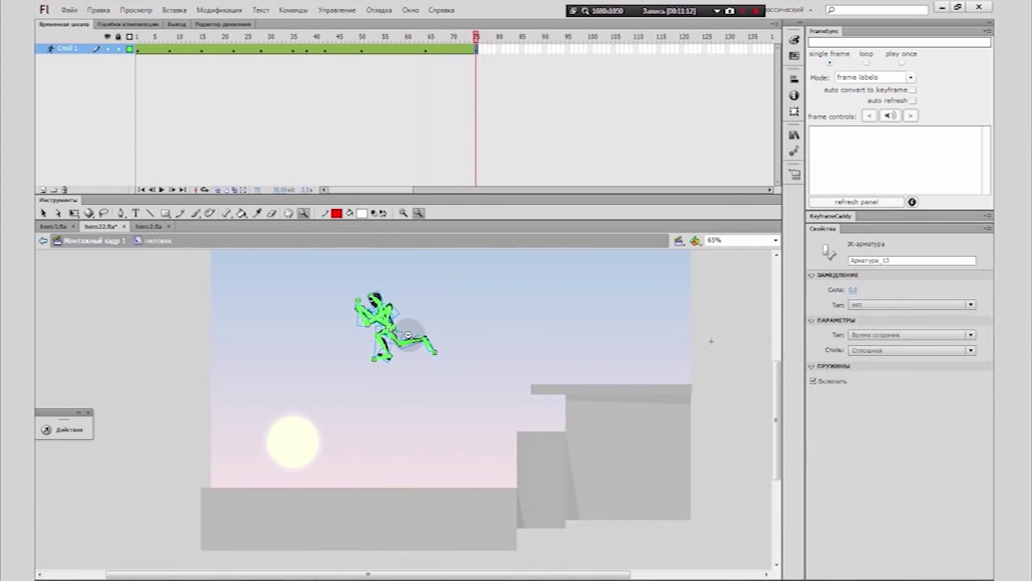
click(74, 214)
drag(425, 297, 358, 367)
click(368, 416)
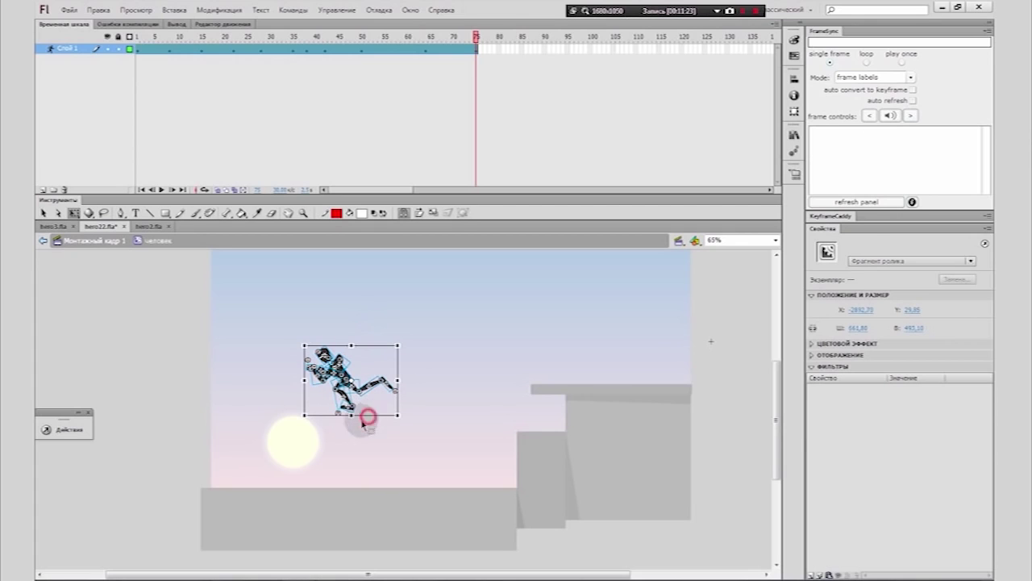
click(388, 452)
click(334, 417)
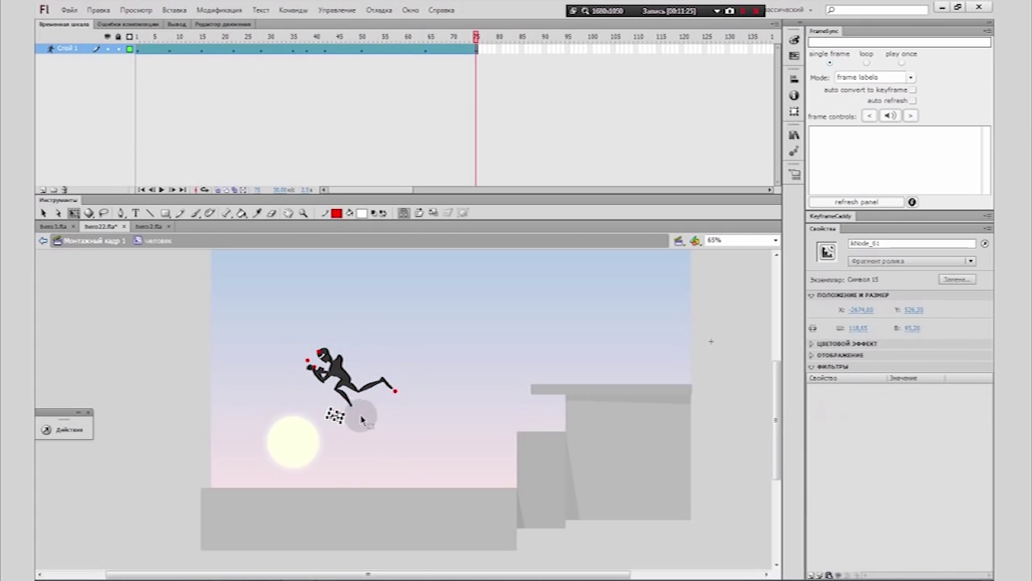
key(v)
Step: At frame 75, extend the front leg forward and bring the trailing leg down beneath the body
click(312, 213)
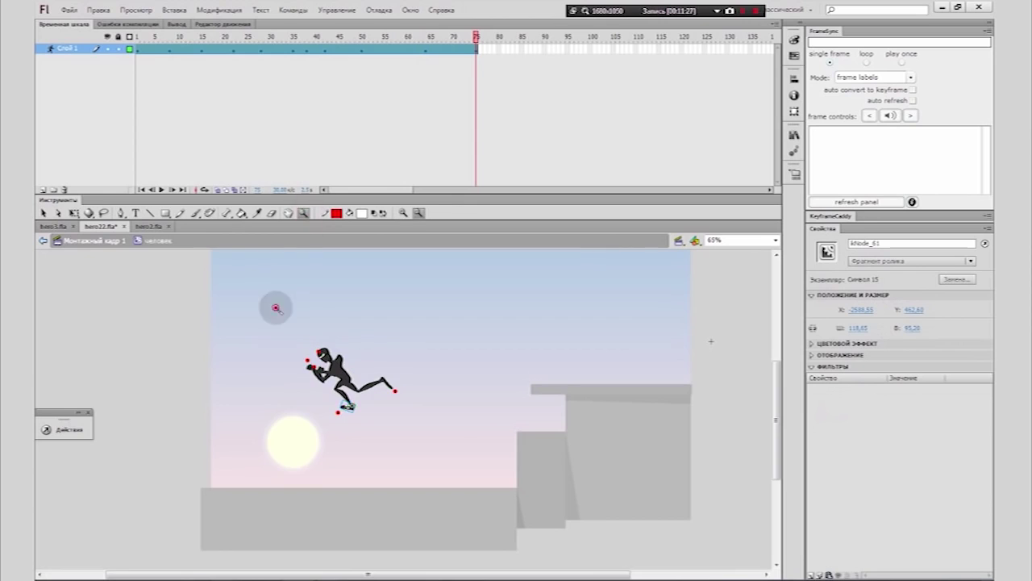
drag(272, 306, 482, 451)
click(46, 213)
click(367, 497)
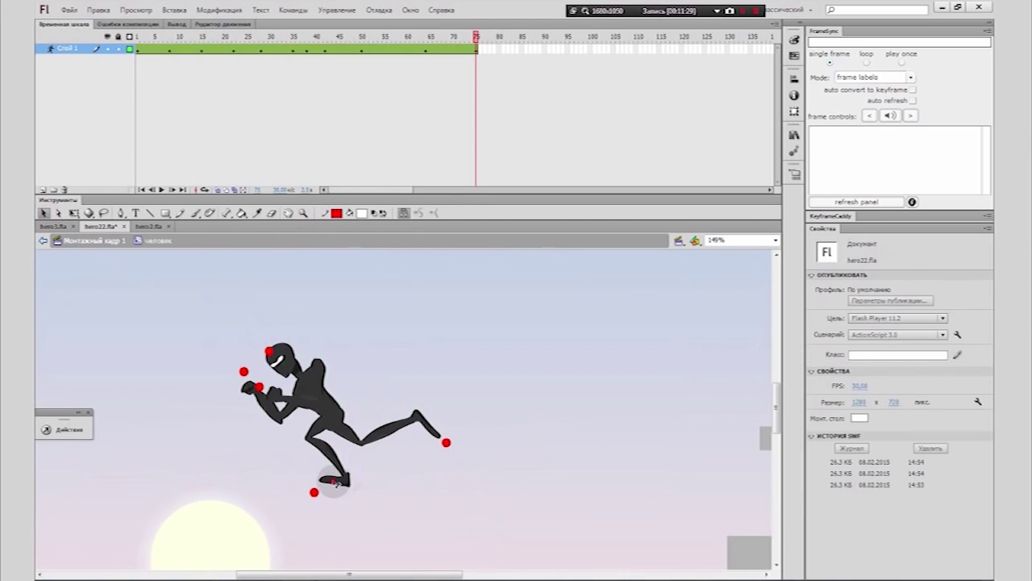
click(336, 485)
drag(338, 484, 267, 495)
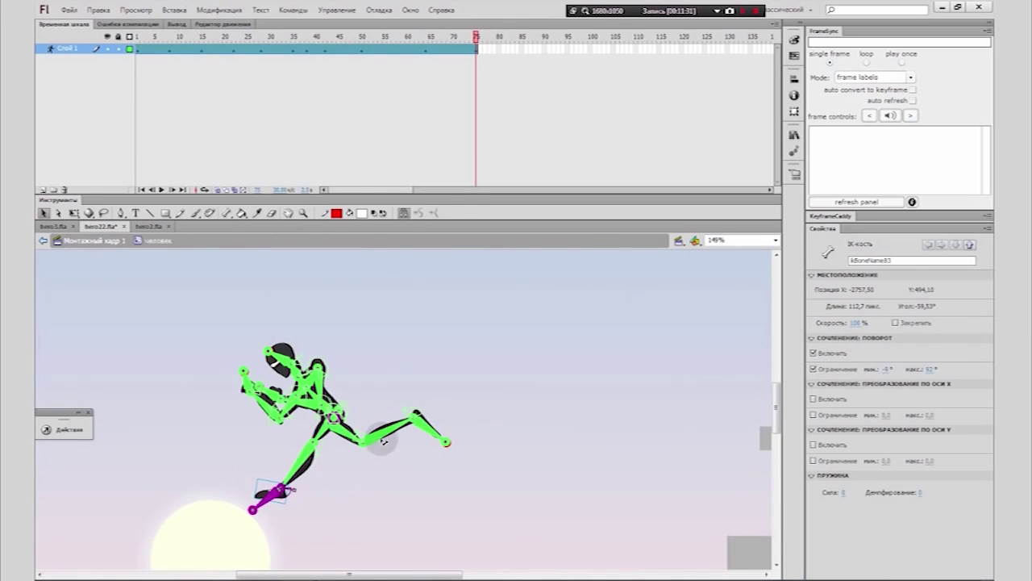
drag(383, 438, 326, 481)
click(270, 485)
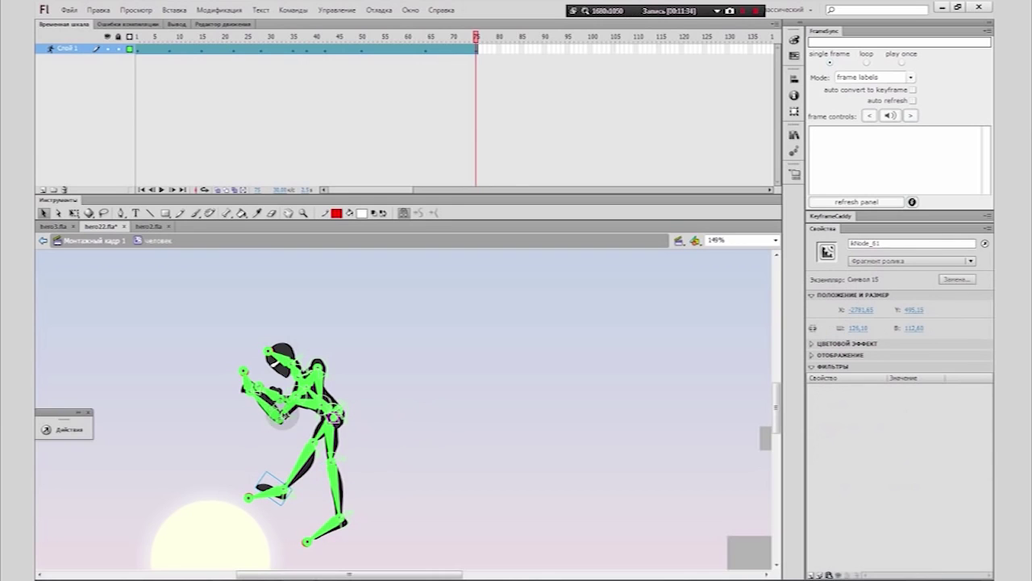
Step: At frame 75, straighten the figure's upper body with one arm bent behind it, and test the movie
drag(329, 411, 368, 395)
drag(275, 355, 287, 347)
drag(315, 402, 326, 394)
click(389, 354)
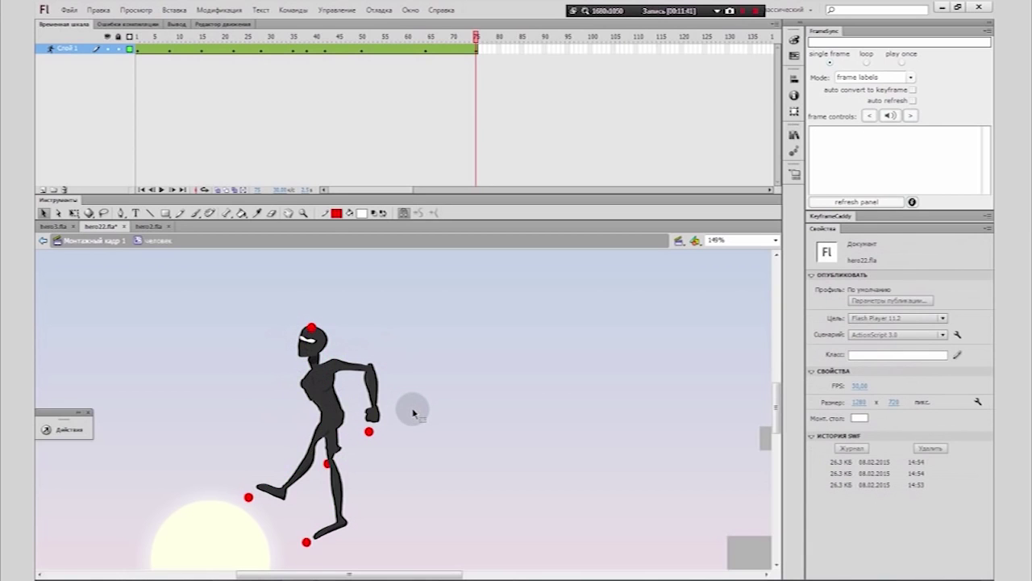
key(ctrl+Return)
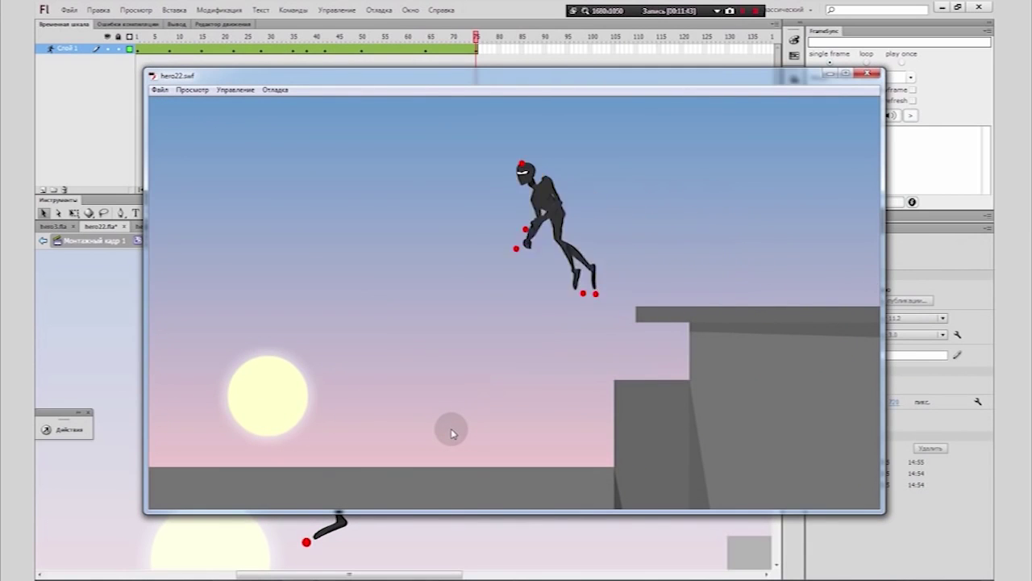
click(869, 75)
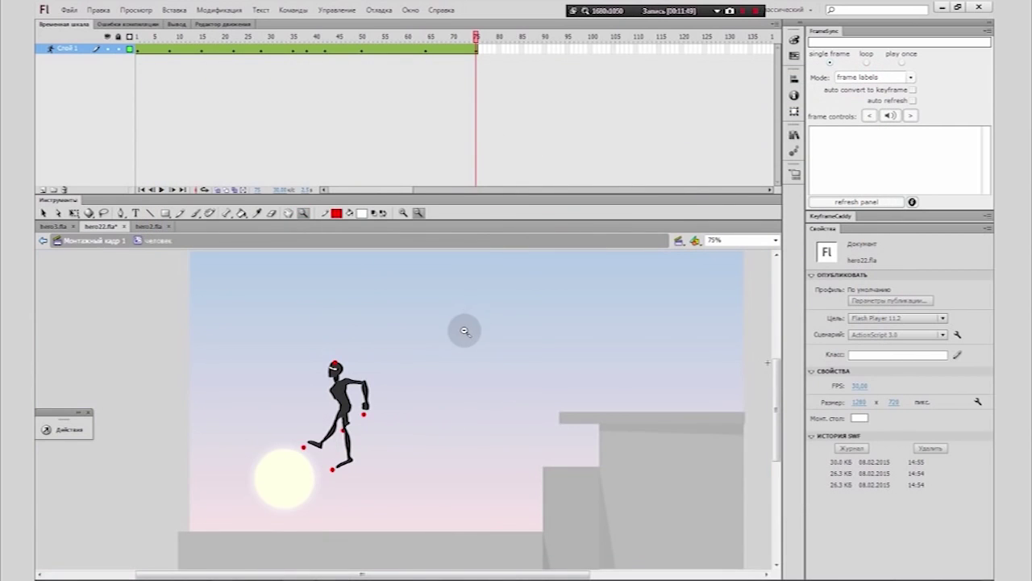
Step: Add a pose at frame 87 and move the whole figure down onto the lower roof in front of the sun
click(532, 49)
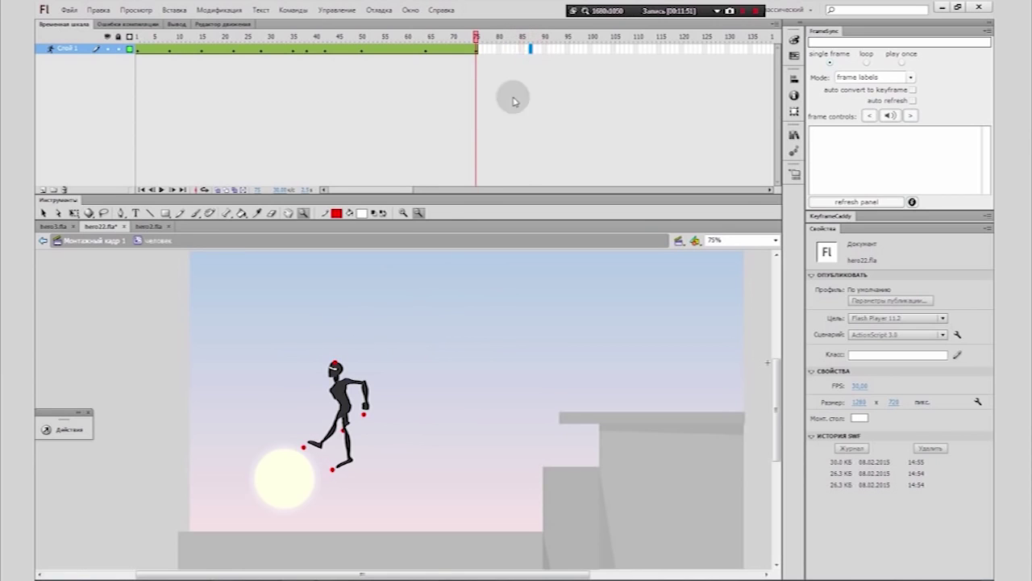
key(F6)
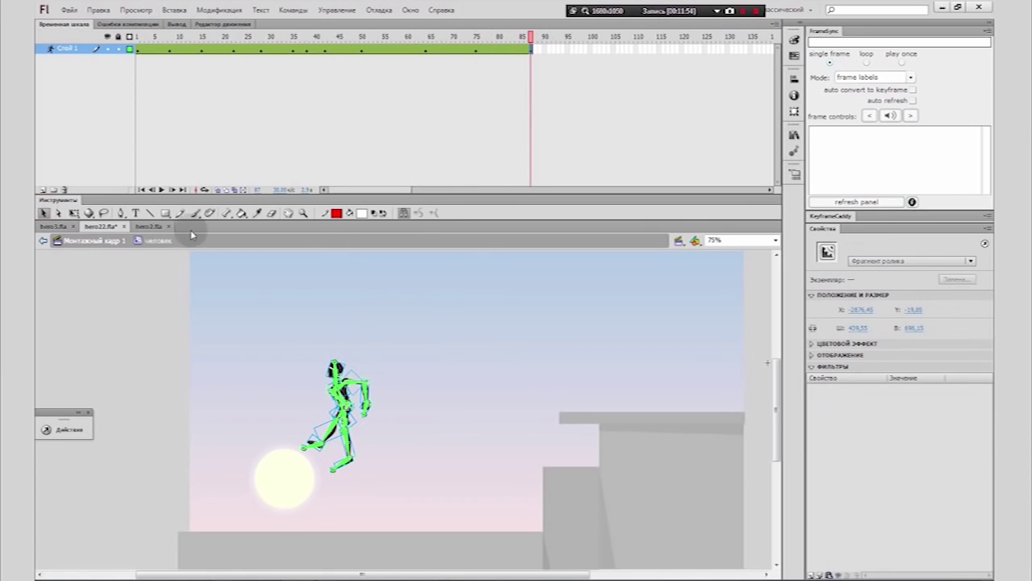
click(73, 213)
drag(346, 411, 296, 480)
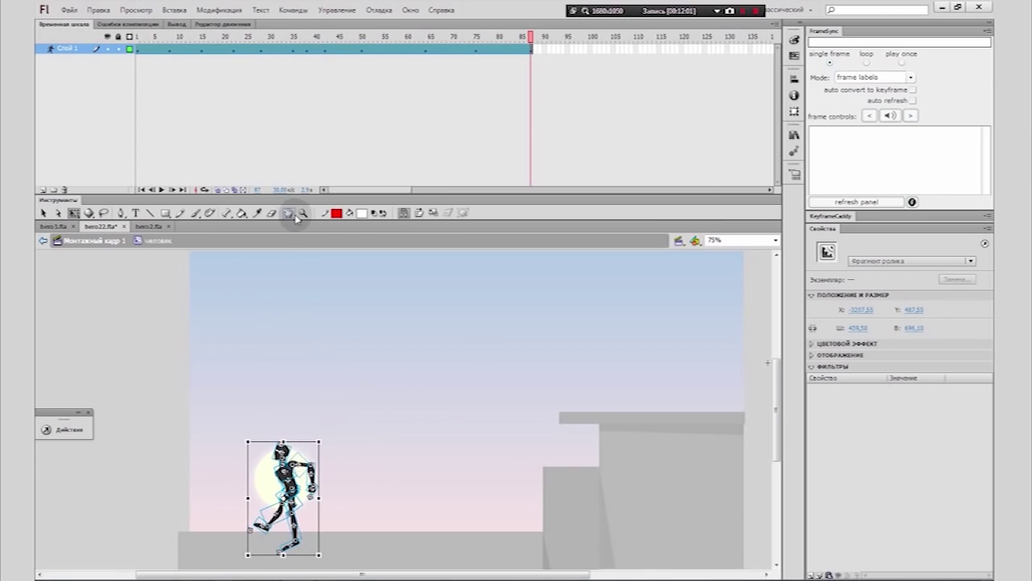
click(303, 213)
drag(231, 419, 413, 562)
click(73, 213)
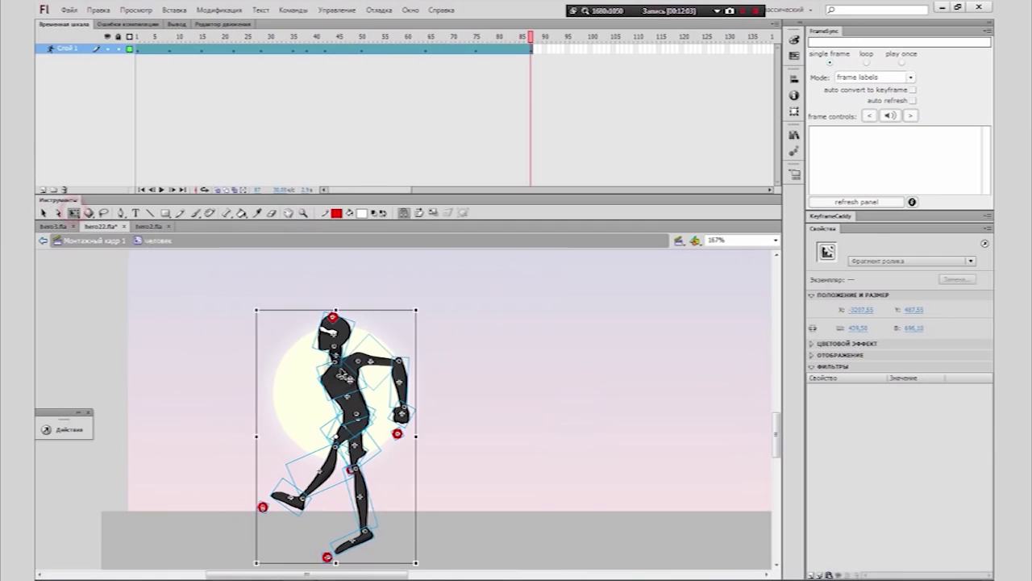
click(481, 390)
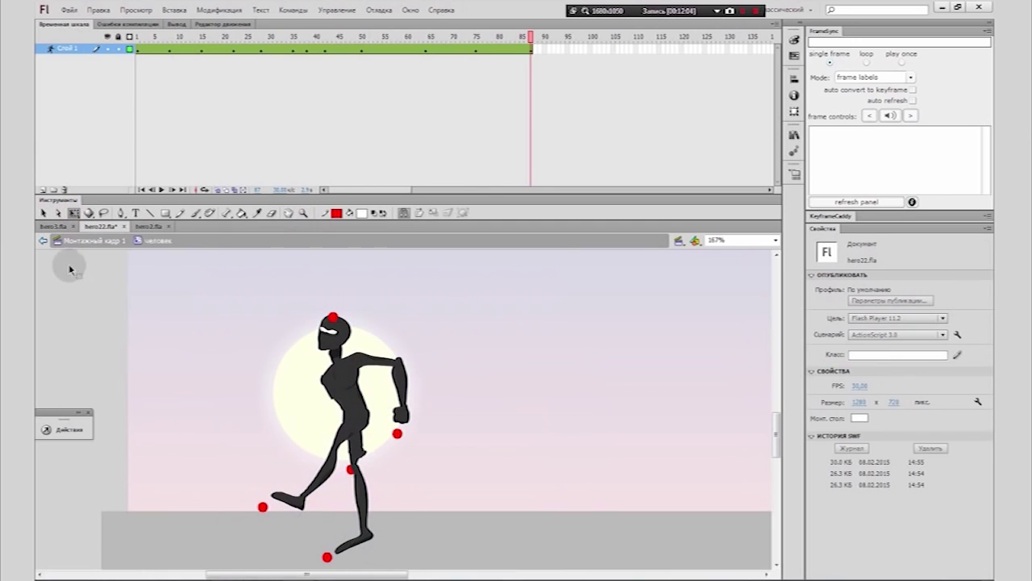
Step: At frame 87, bend the front arm forward at the elbow and tilt the head slightly forward
click(374, 413)
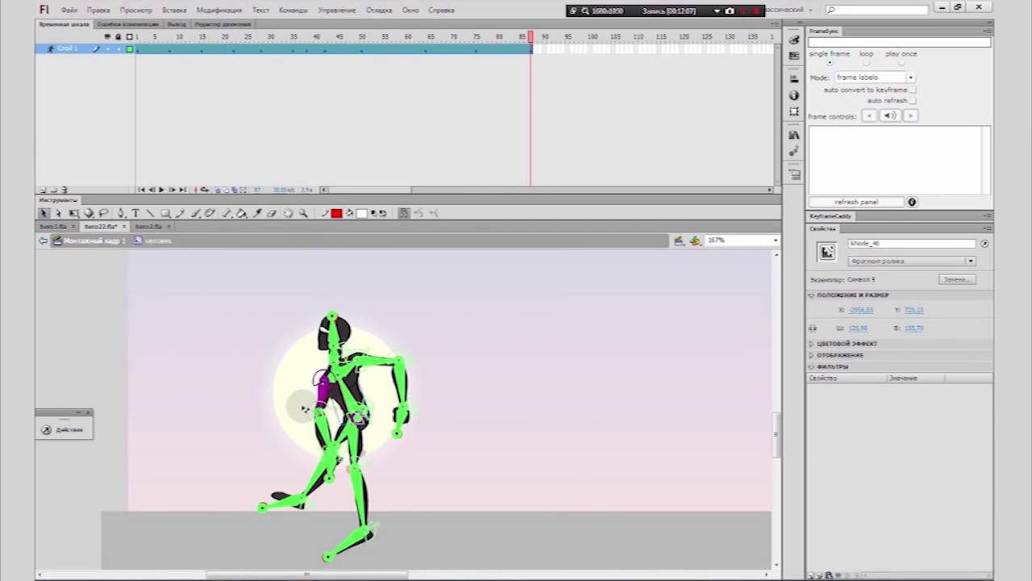
click(300, 441)
drag(324, 441, 268, 405)
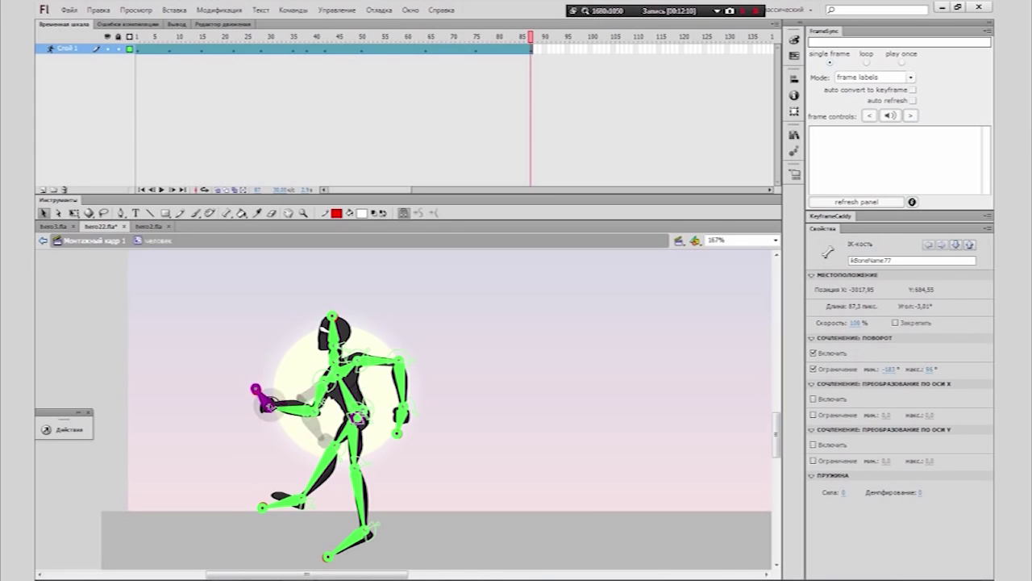
click(339, 329)
Step: At frame 87, stretch the rear leg backward and plant the front foot flat on the lower roof
click(392, 518)
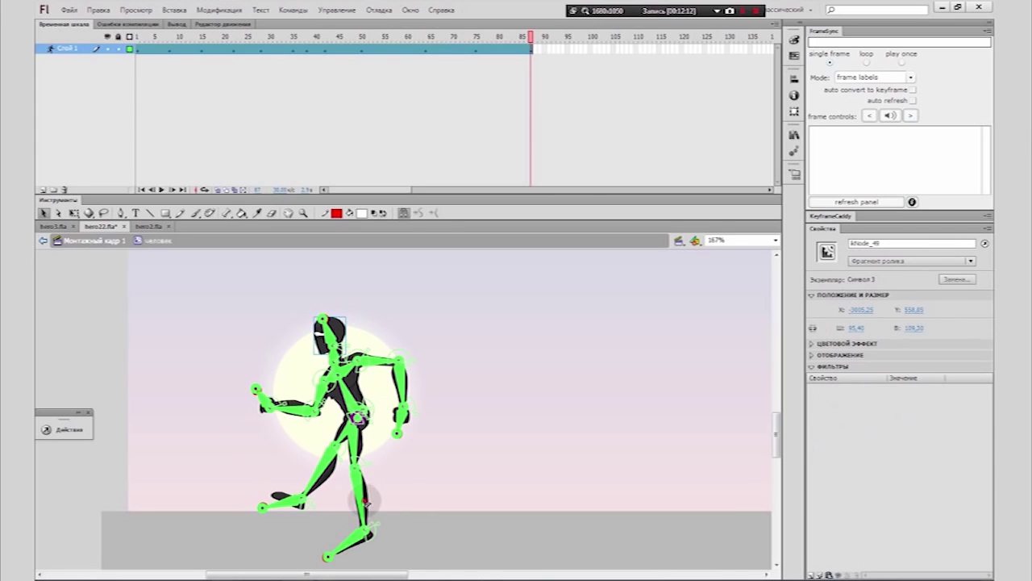
drag(366, 502, 404, 477)
drag(425, 526, 415, 506)
mouse_move(304, 502)
mouse_down()
mouse_move(328, 504)
mouse_move(318, 500)
mouse_up()
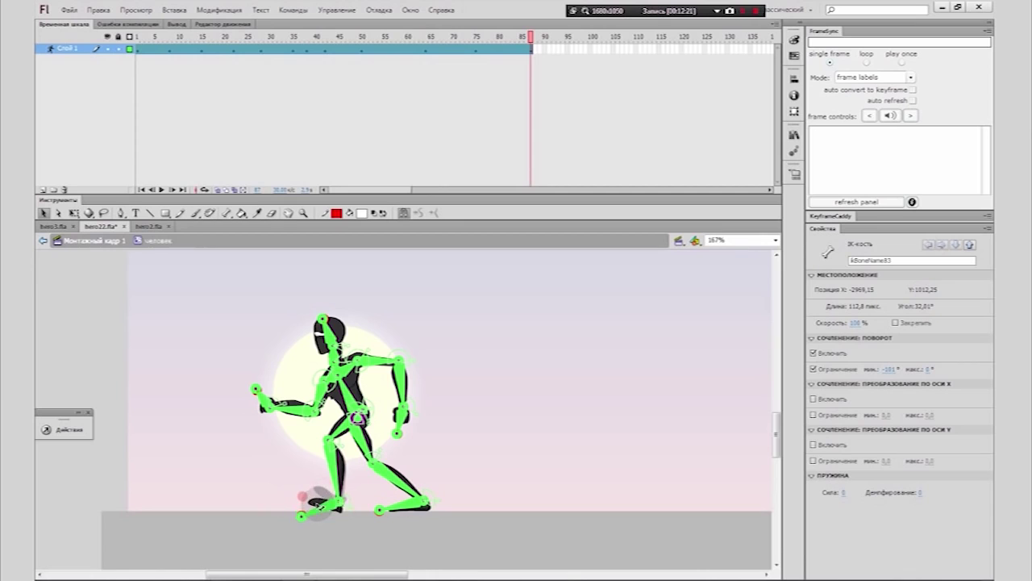
click(321, 504)
Step: At frame 87, extend the rear arm straight behind the body and raise the front hand above the head
drag(410, 409, 470, 347)
drag(268, 405, 337, 295)
click(375, 302)
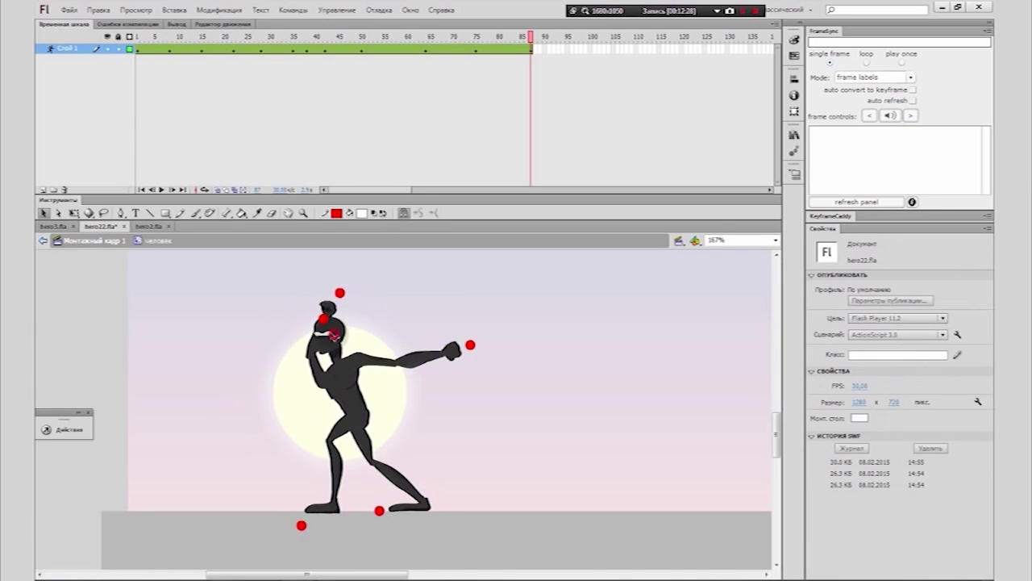
Step: At frame 87, lean the torso forward over the front leg and lift the head to look ahead
drag(334, 336, 330, 338)
drag(350, 390, 333, 401)
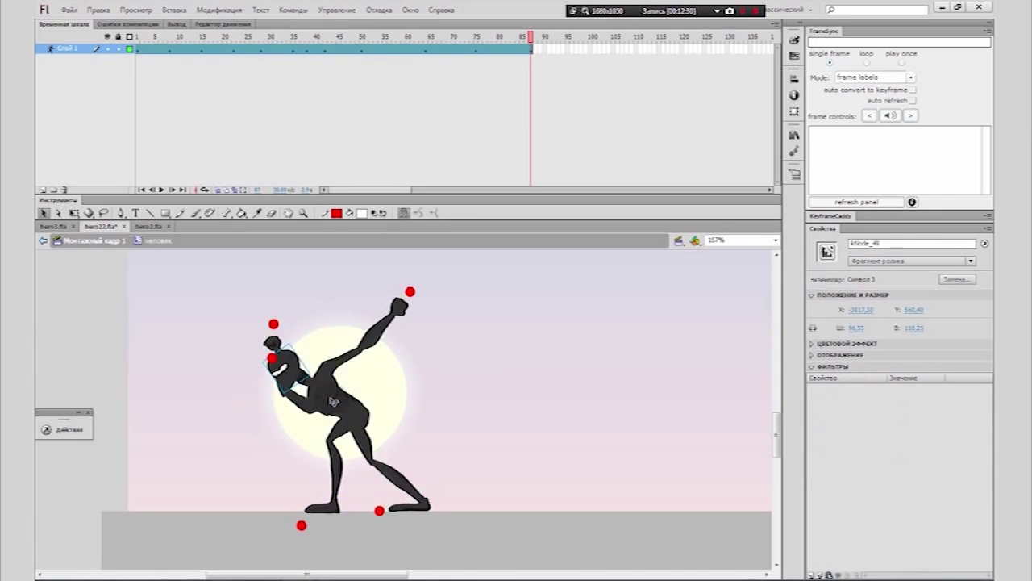
drag(294, 355, 309, 345)
click(319, 327)
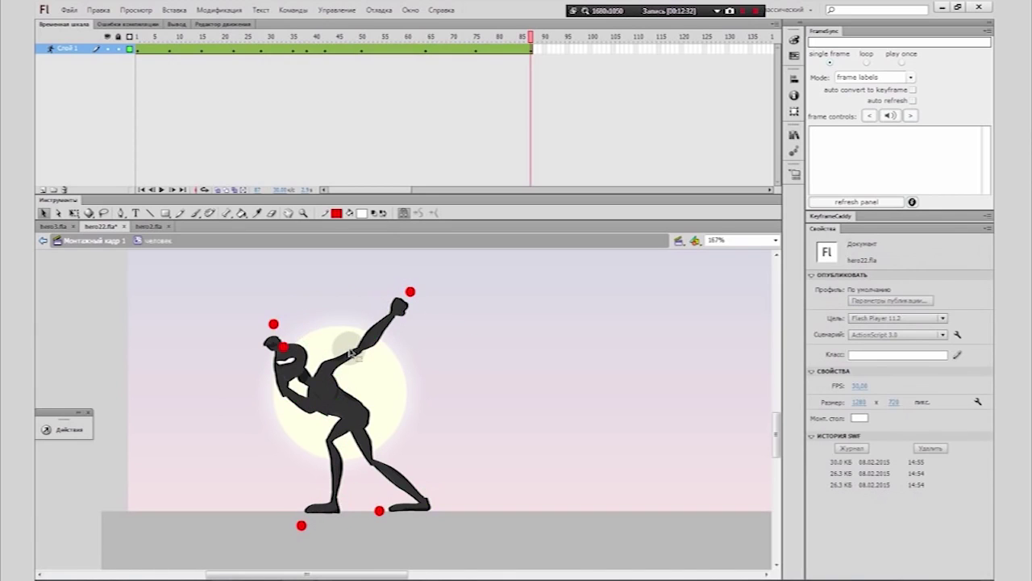
Step: Add a pose at frame 90, place the front foot farther forward and draw the rear leg closer to it
click(546, 52)
key(F6)
click(513, 416)
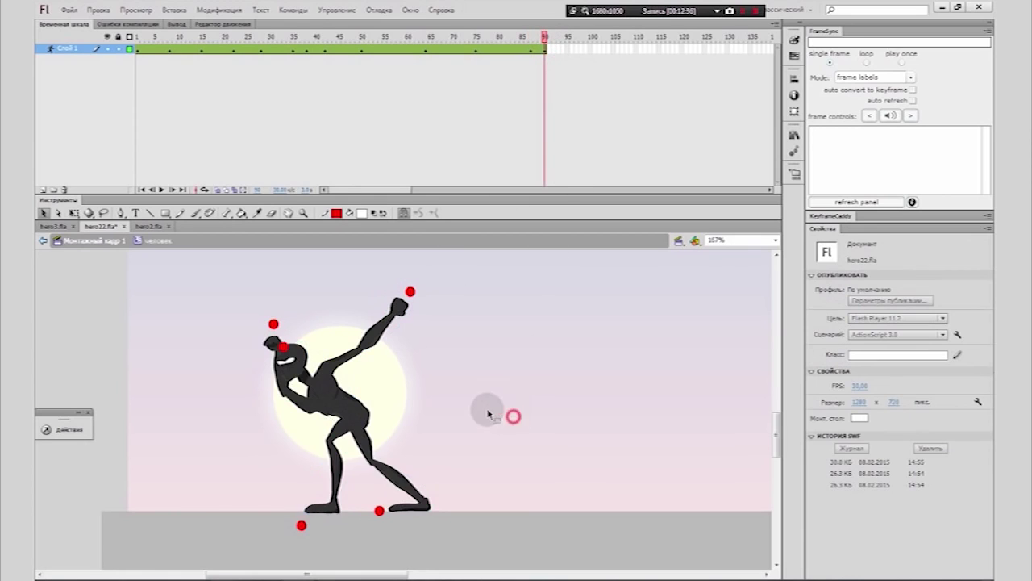
drag(361, 420, 350, 456)
click(350, 455)
drag(369, 507, 293, 510)
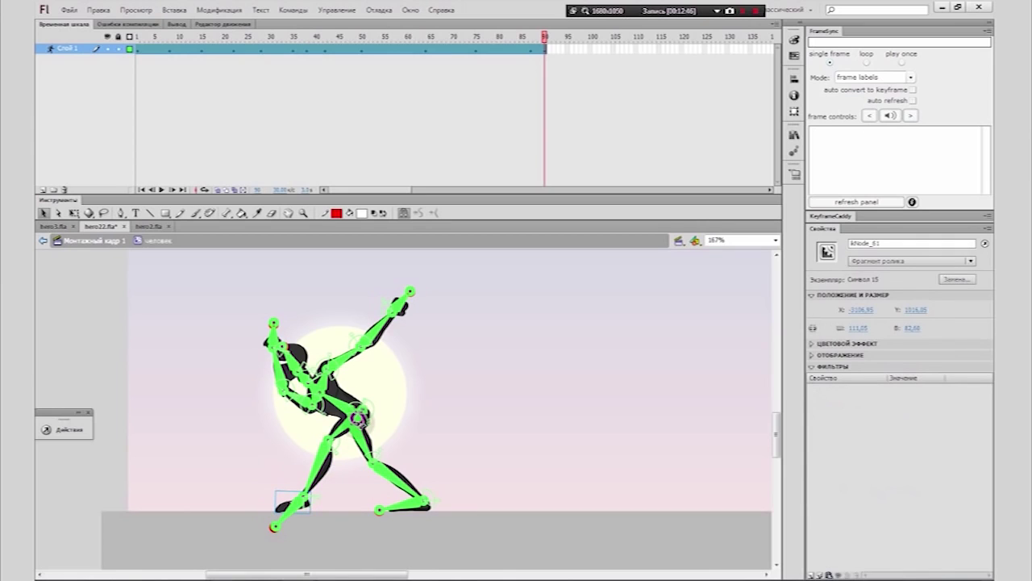
drag(359, 423, 350, 458)
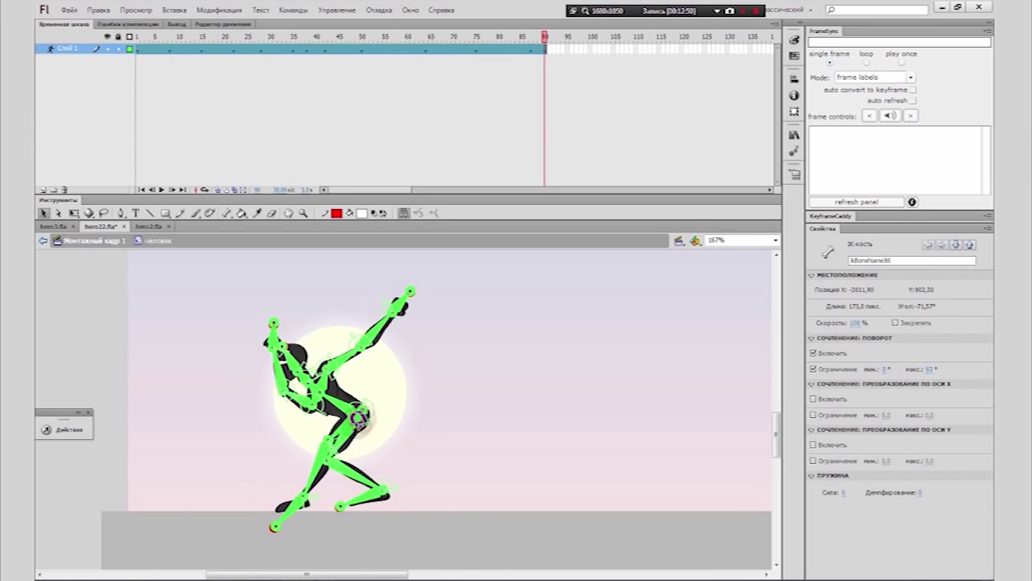
Step: Select the entire figure at frame 90 and shift it downward to deepen the landing on the lower roof
click(359, 417)
drag(235, 291, 499, 554)
key(shift+Down)
key(shift+Down)
key(shift+Down)
key(shift+Down)
key(shift+Down)
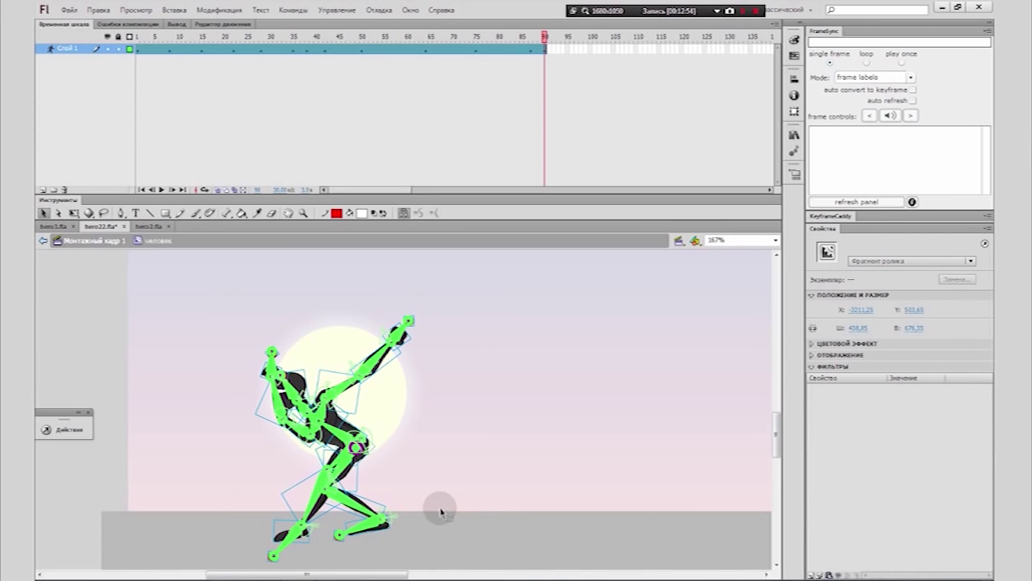
Step: At frame 90, bring both arms forward in front of the chest and turn the head to face ahead
click(444, 463)
drag(282, 442, 293, 507)
mouse_move(375, 371)
mouse_down()
mouse_move(282, 519)
mouse_move(267, 461)
mouse_move(277, 434)
mouse_up()
drag(298, 390, 298, 390)
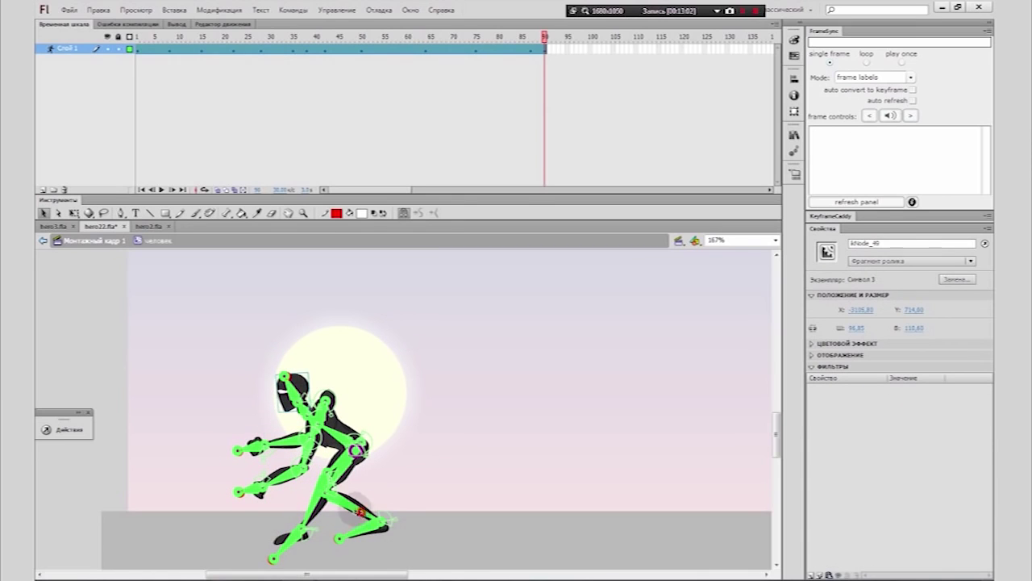
Step: Adjust the maximum rotation limit of the rear leg's bone and fold that leg in under the torso at frame 90
click(353, 489)
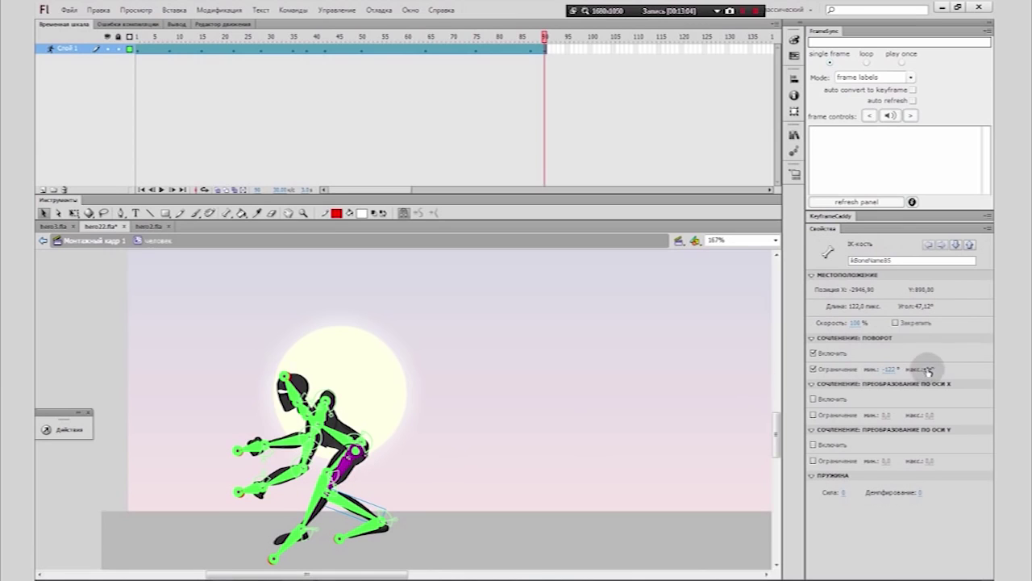
drag(991, 367, 995, 366)
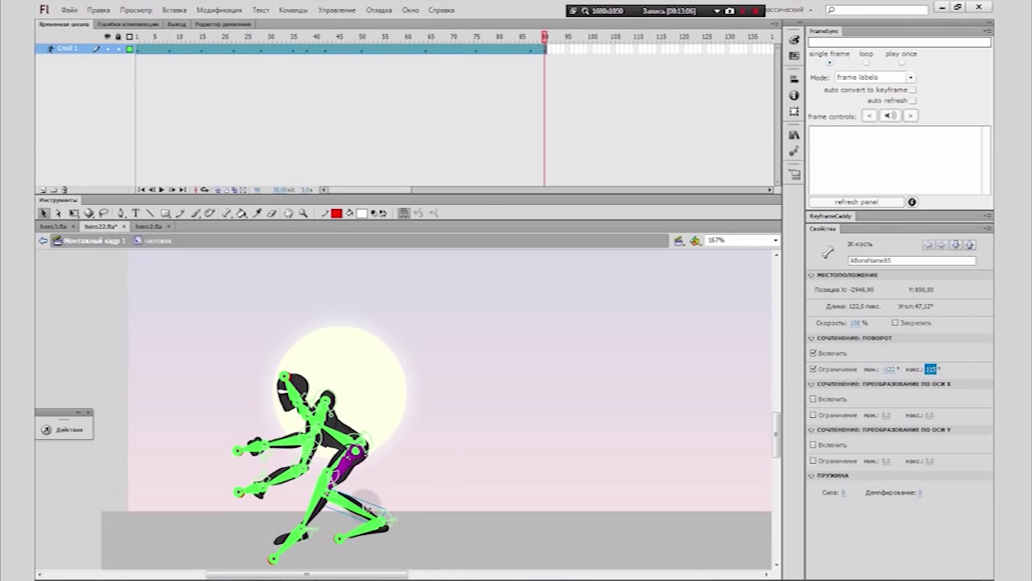
click(367, 506)
drag(353, 508, 335, 503)
click(319, 518)
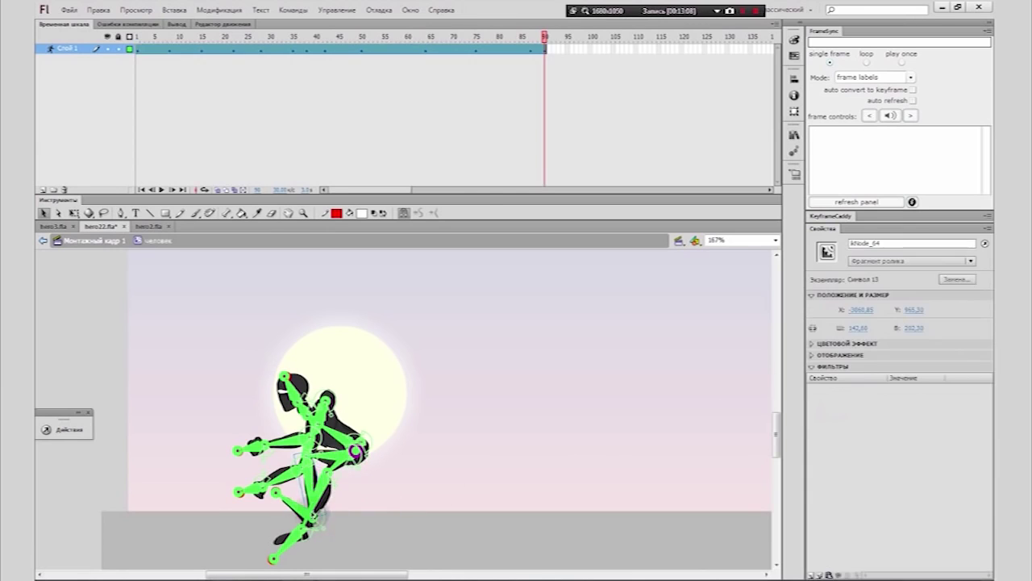
Step: Pose the legs in a kneel at frame 90, with the front foot under the body and the rear shin stretched back along the roof
drag(272, 526, 327, 534)
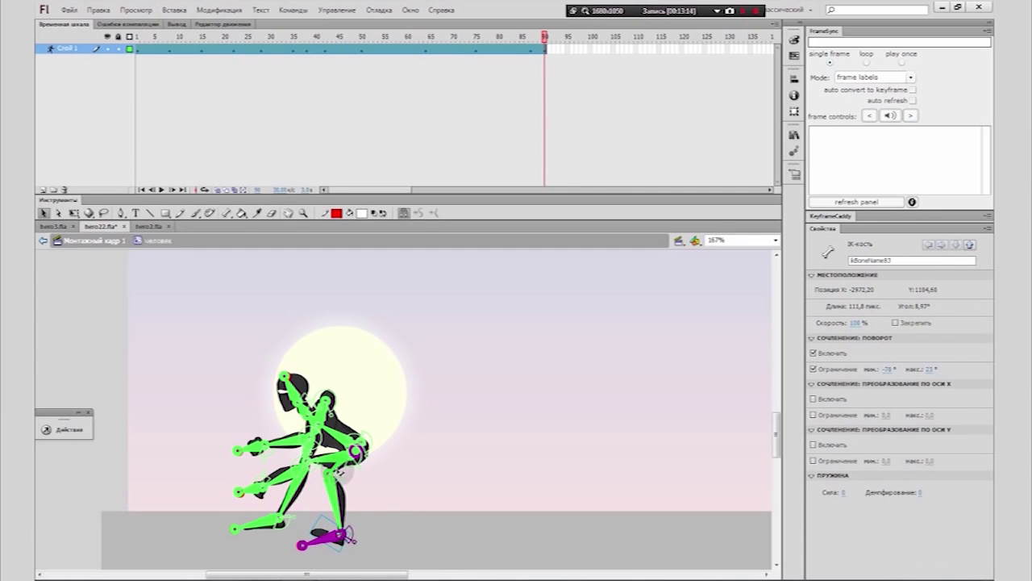
click(927, 369)
drag(342, 506, 412, 494)
click(395, 509)
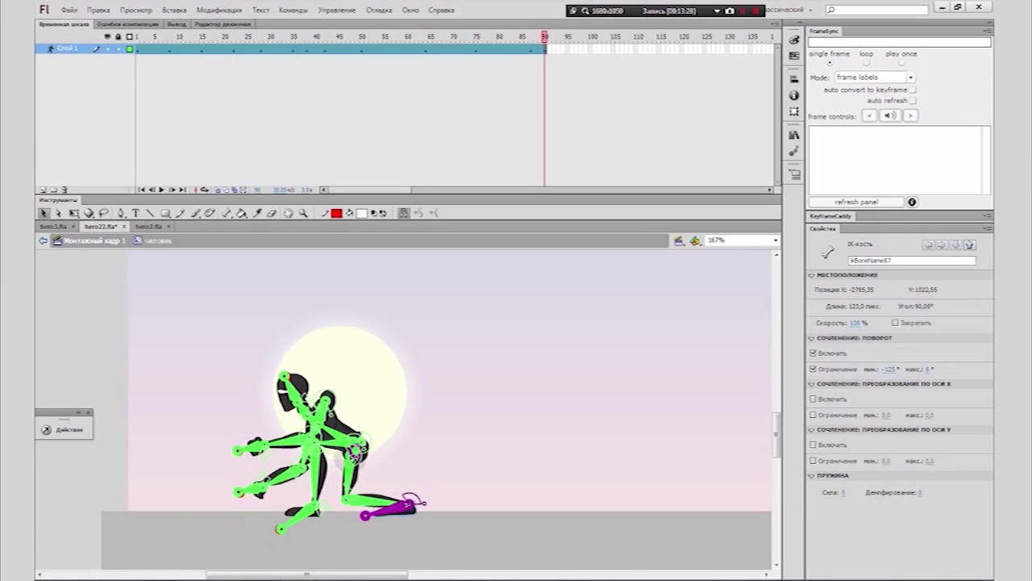
Step: Test the movie and add a pose at frame 98 that holds the kneeling landing
key(ctrl+Return)
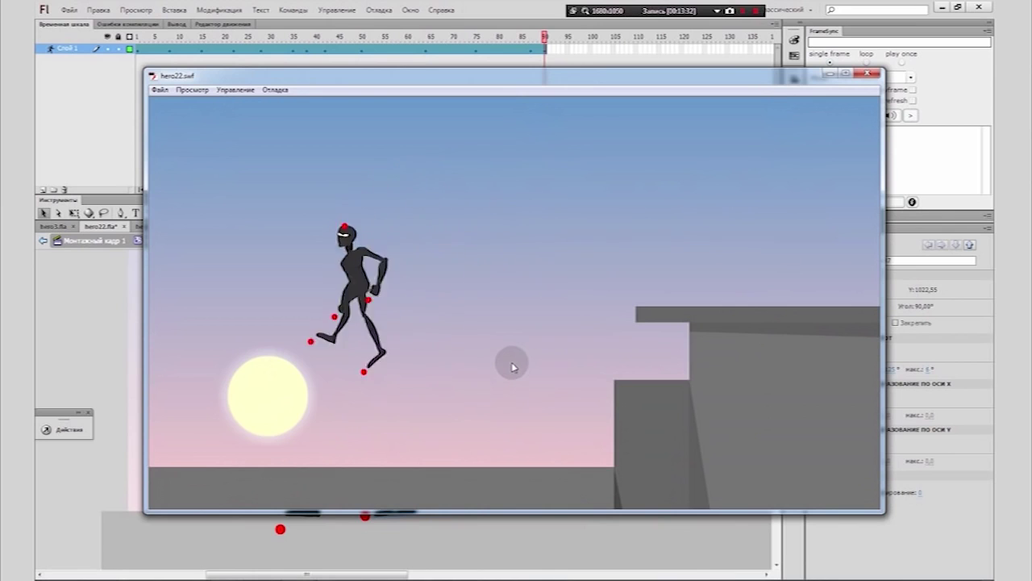
click(868, 74)
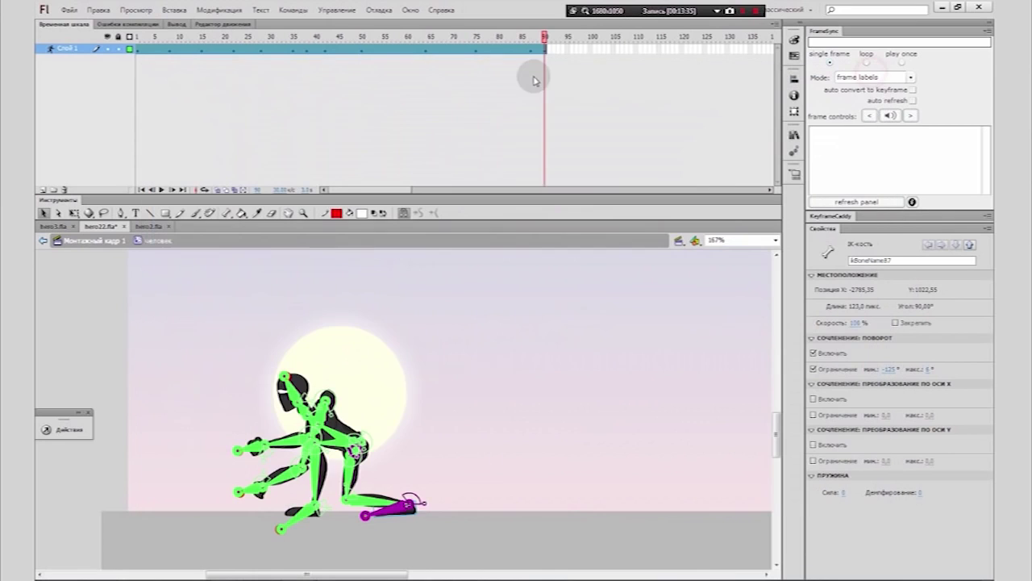
click(581, 50)
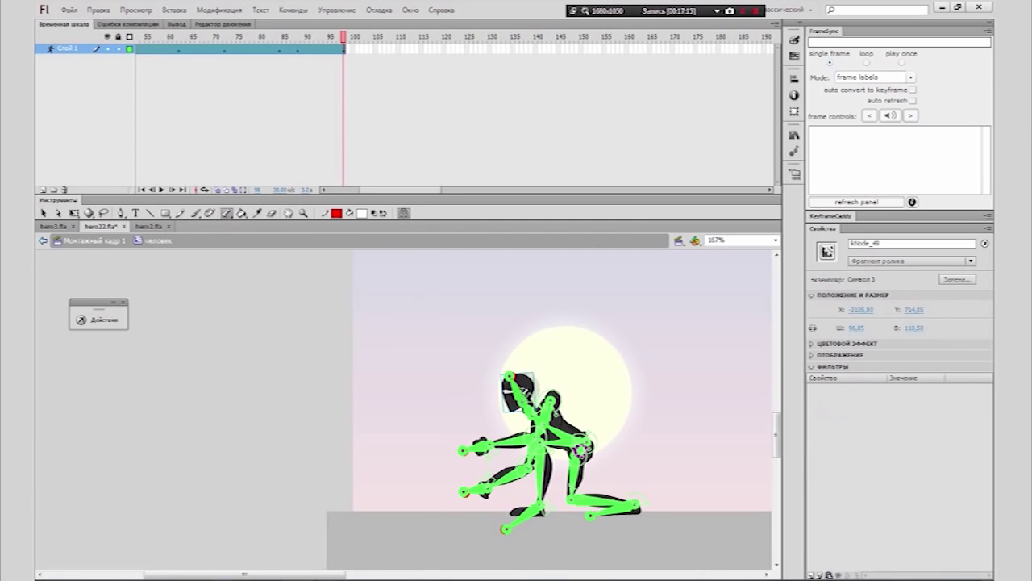
Step: At frame 88, tip the head forward and down and lower the higher arm toward the other hand
click(298, 52)
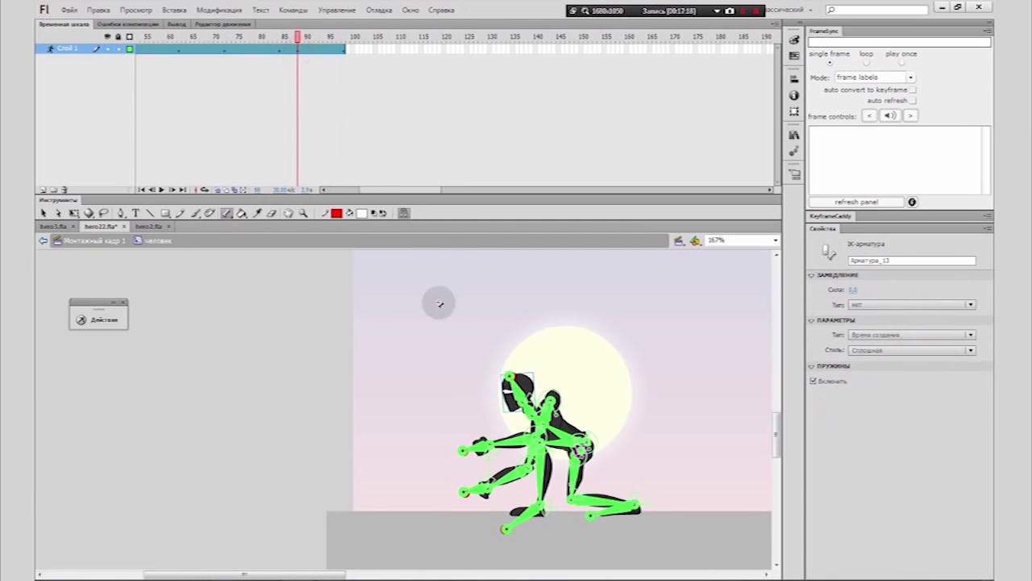
click(512, 419)
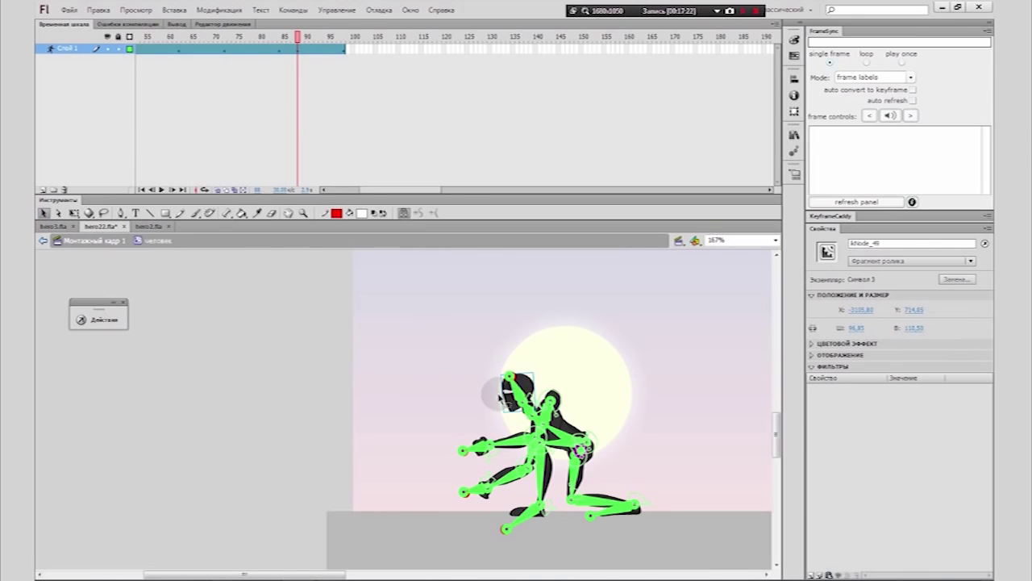
drag(515, 383, 487, 405)
click(473, 362)
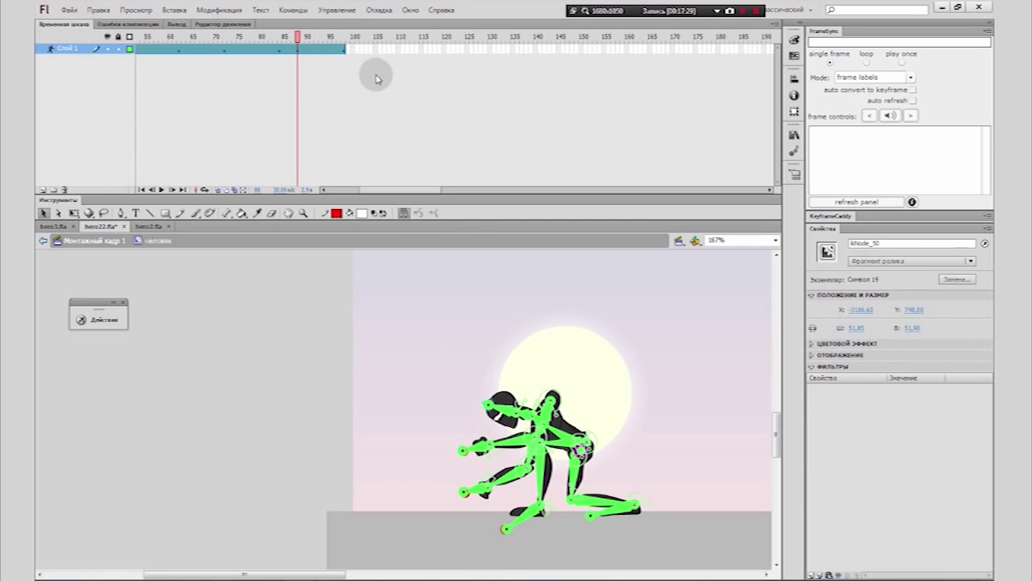
drag(522, 479, 579, 474)
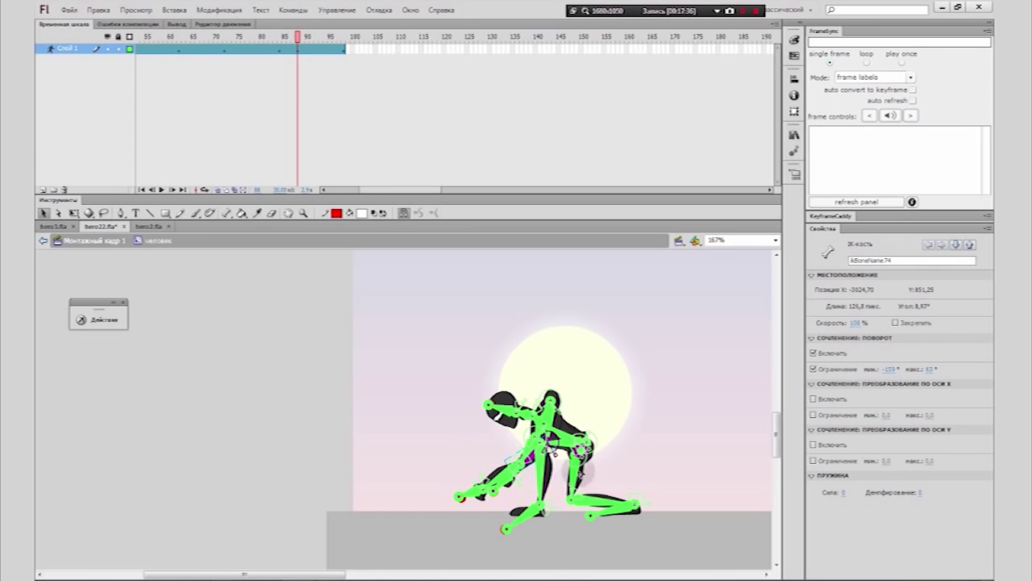
Step: Test the movie and add a pose at frame 107
key(ctrl+Return)
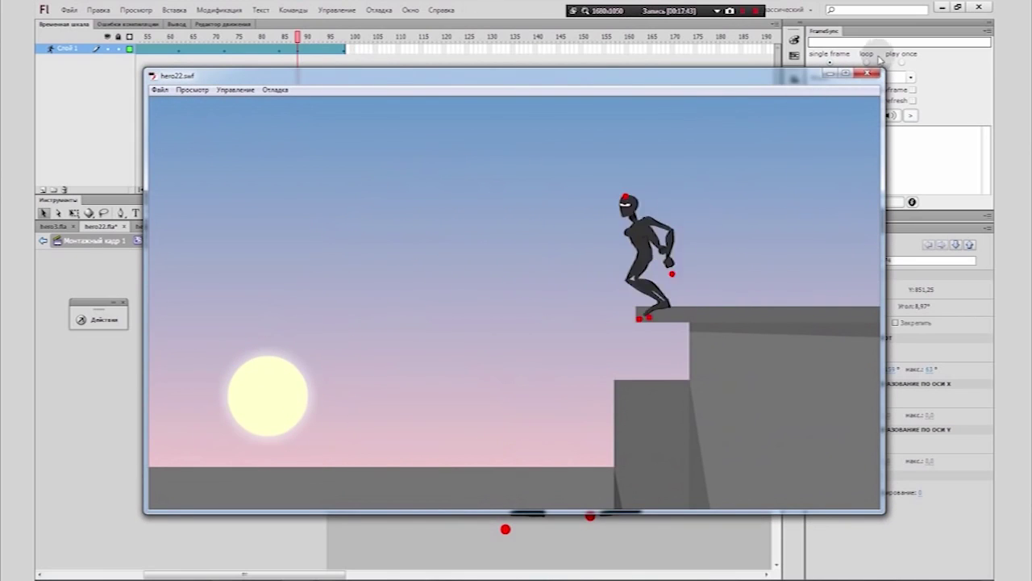
click(868, 73)
click(383, 50)
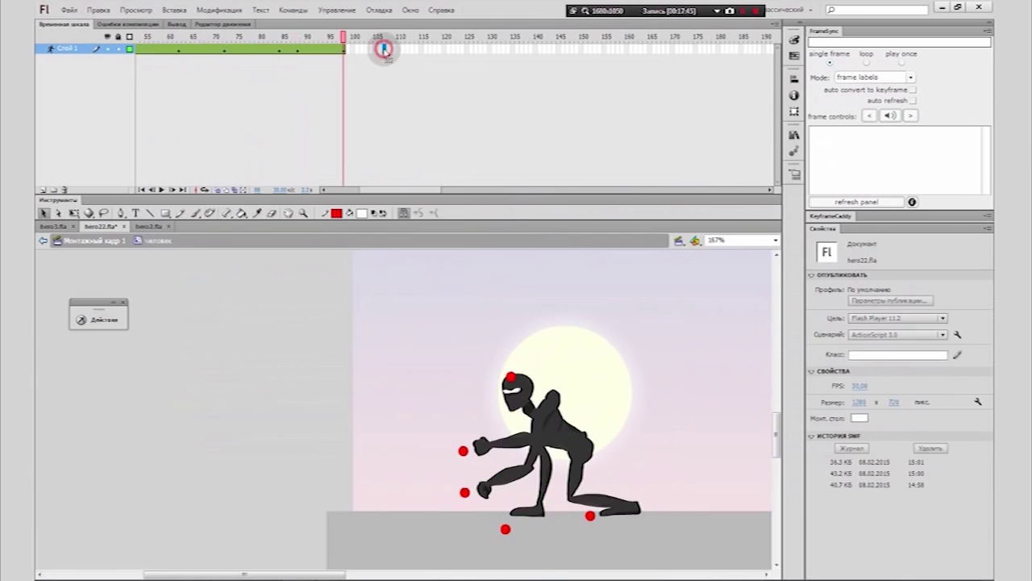
key(F6)
drag(384, 47, 376, 48)
click(471, 335)
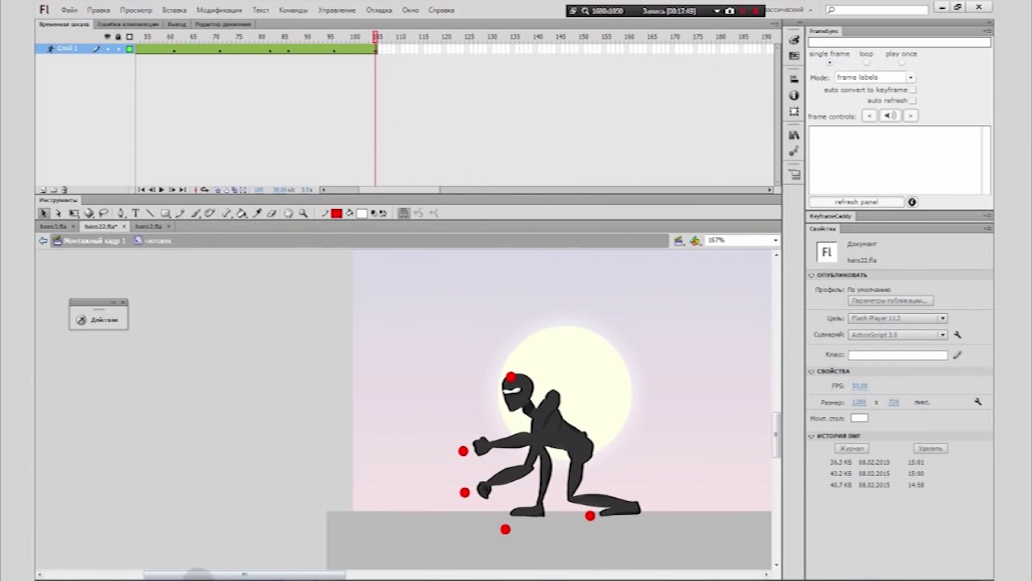
click(555, 433)
click(376, 50)
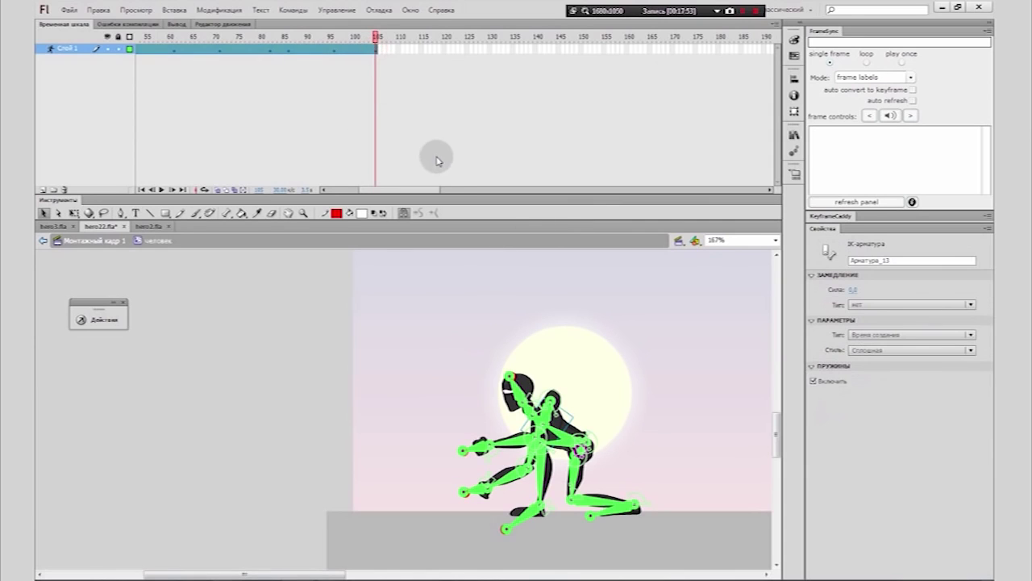
key(ctrl+z)
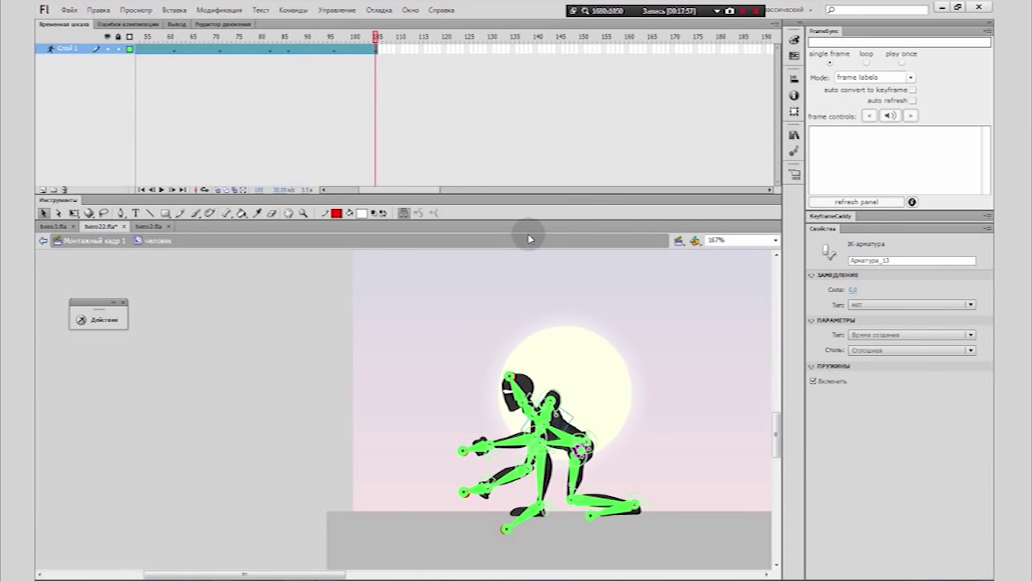
key(ctrl+z)
key(ctrl+z)
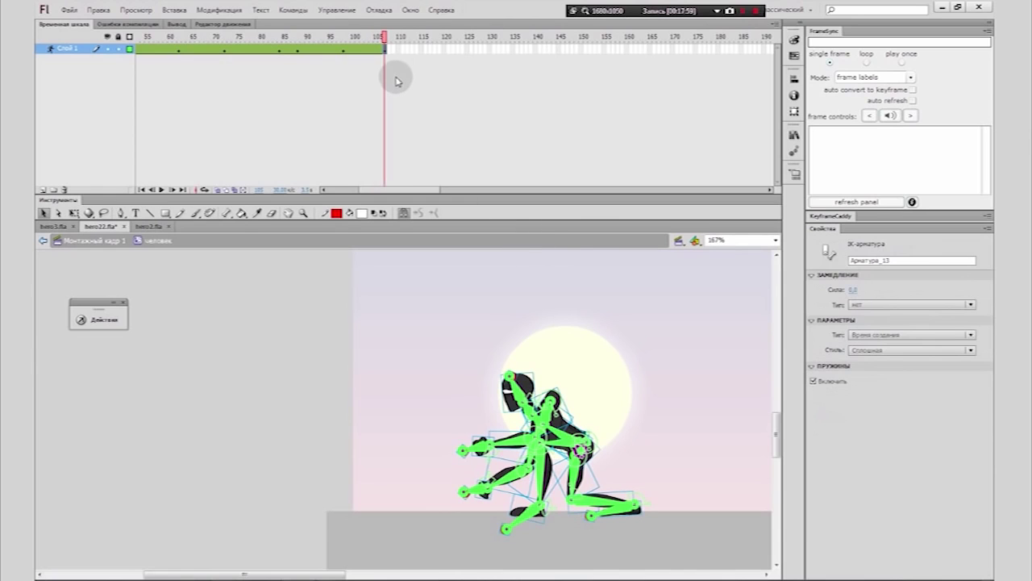
Step: Select the entire figure at frame 107 and shift it upward so it rises from the kneel
click(525, 334)
drag(436, 303, 695, 575)
key(shift+Up)
key(shift+Up)
key(shift+Up)
key(shift+Up)
key(shift+Up)
key(shift+Up)
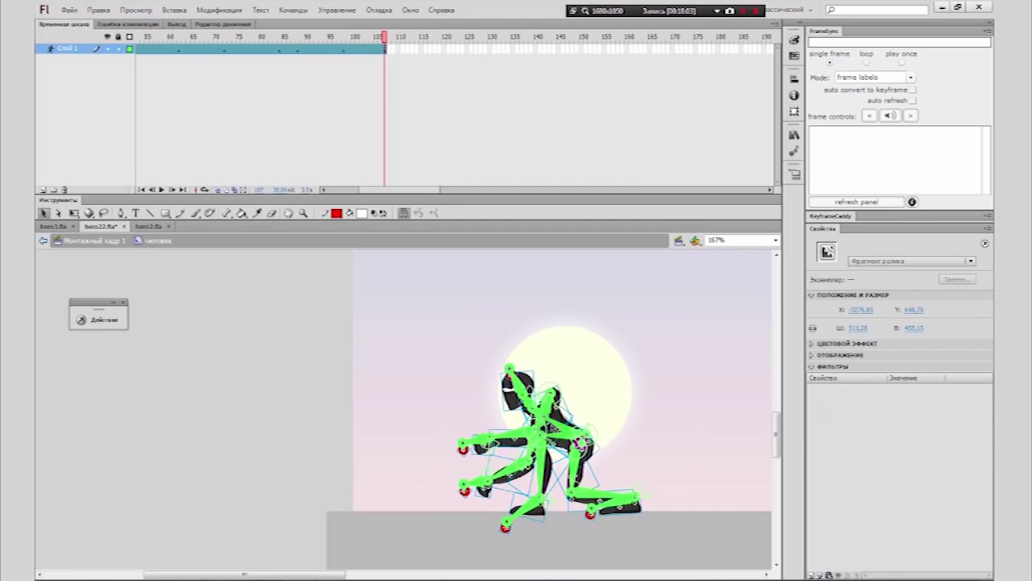
click(632, 414)
Step: At frame 107, extend the rear leg down and back with its toe on the roof and draw the raised front foot slightly back
drag(635, 450, 605, 506)
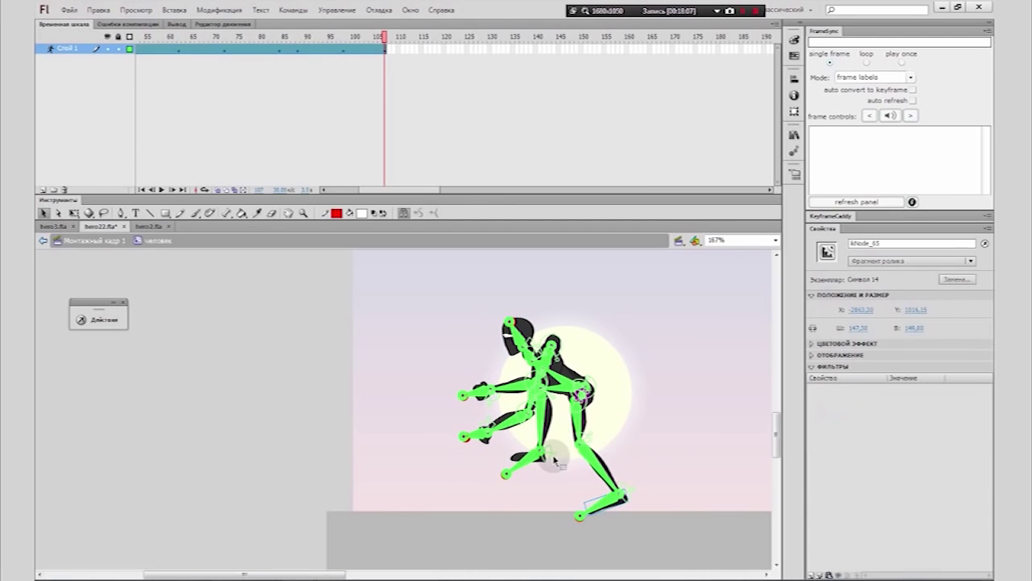
drag(538, 454, 562, 457)
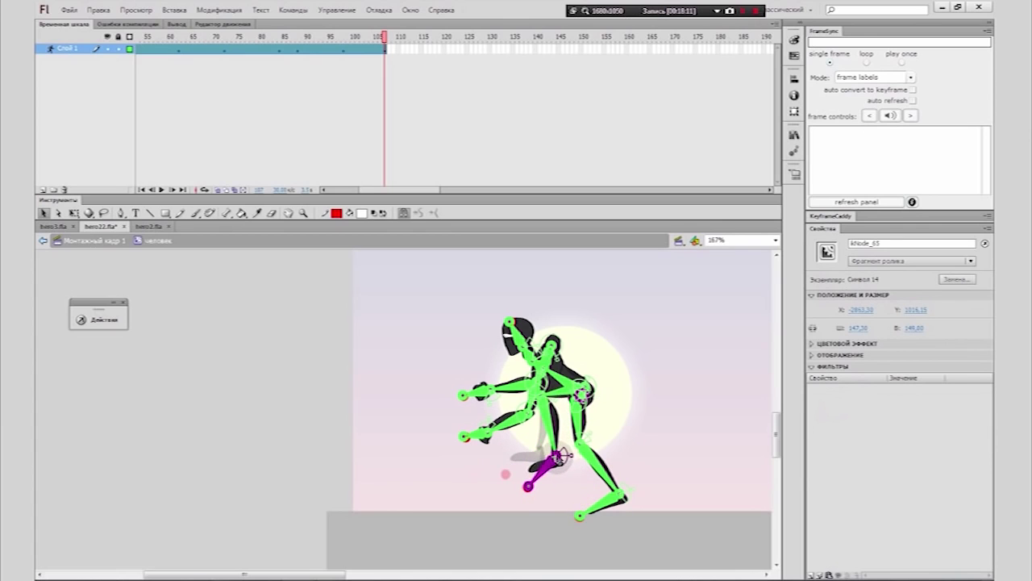
click(562, 457)
Step: At frame 107, raise the torso, tilt the head down and swing one bent arm behind the hips, and play from frame 98
drag(553, 369, 564, 360)
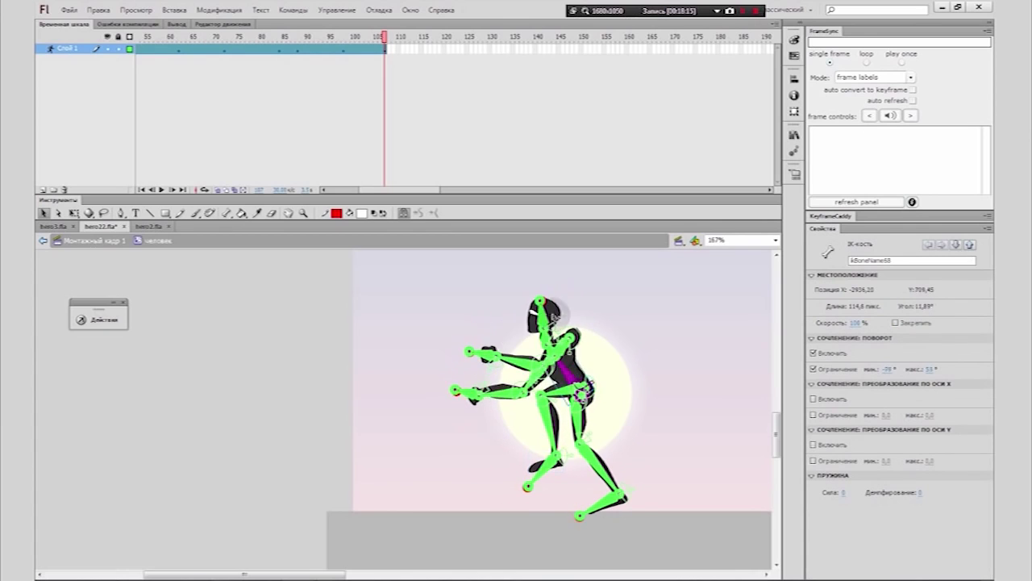
drag(538, 308, 526, 321)
drag(546, 374, 607, 378)
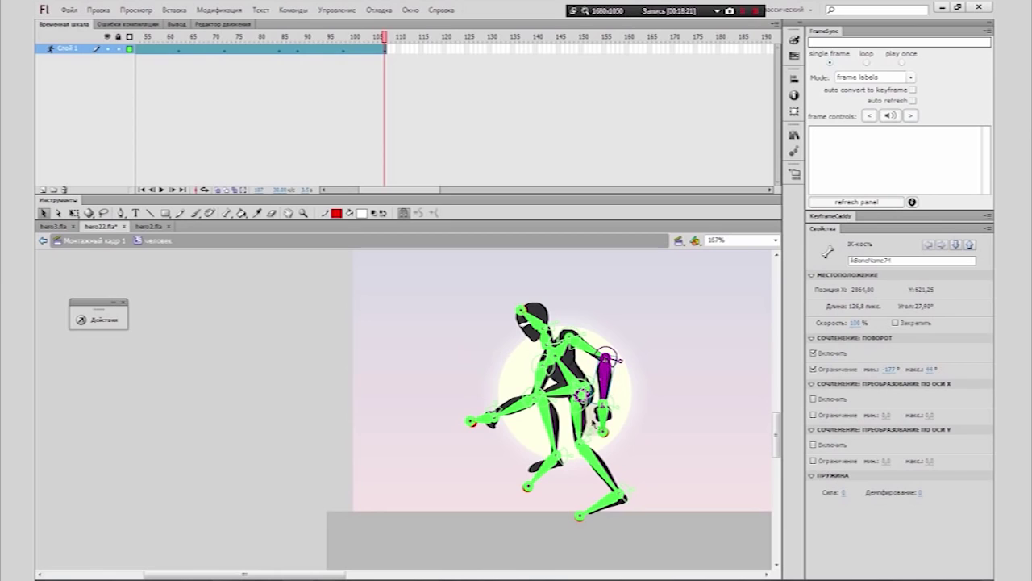
click(344, 48)
key(Return)
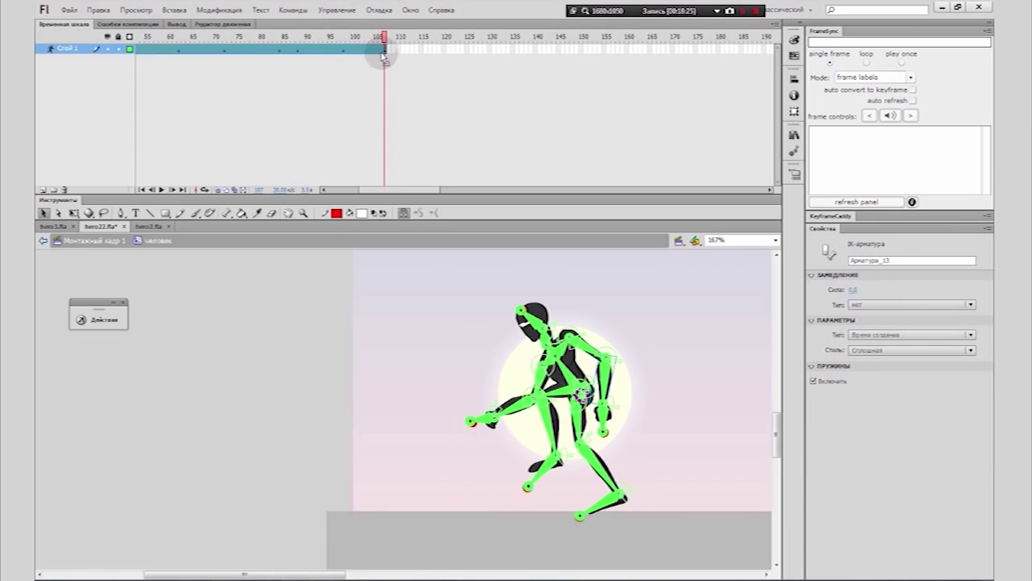
Step: Rotate the entire figure forward at frame 107 with Free Transform so it leans into the run
drag(461, 283, 685, 549)
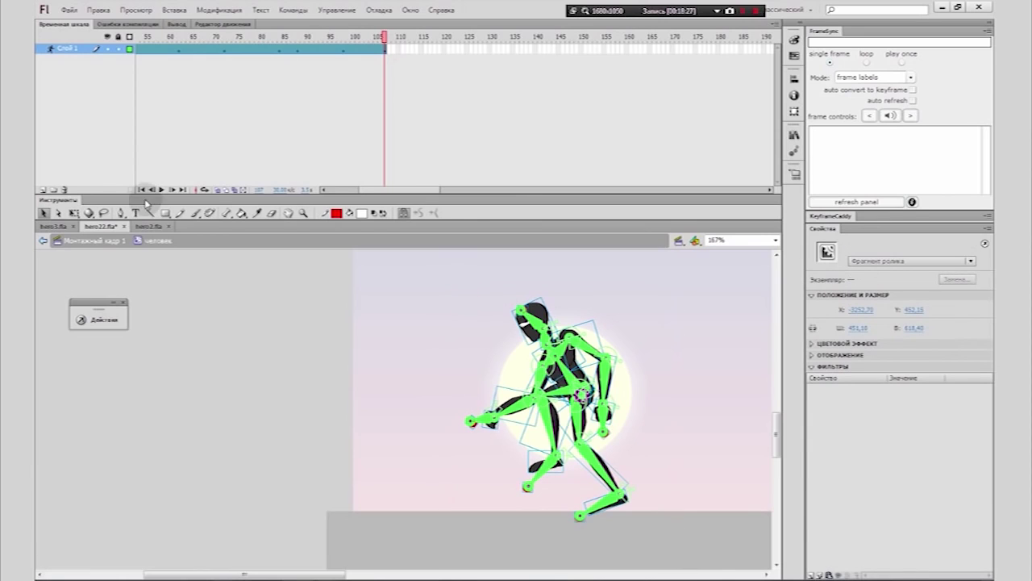
click(73, 213)
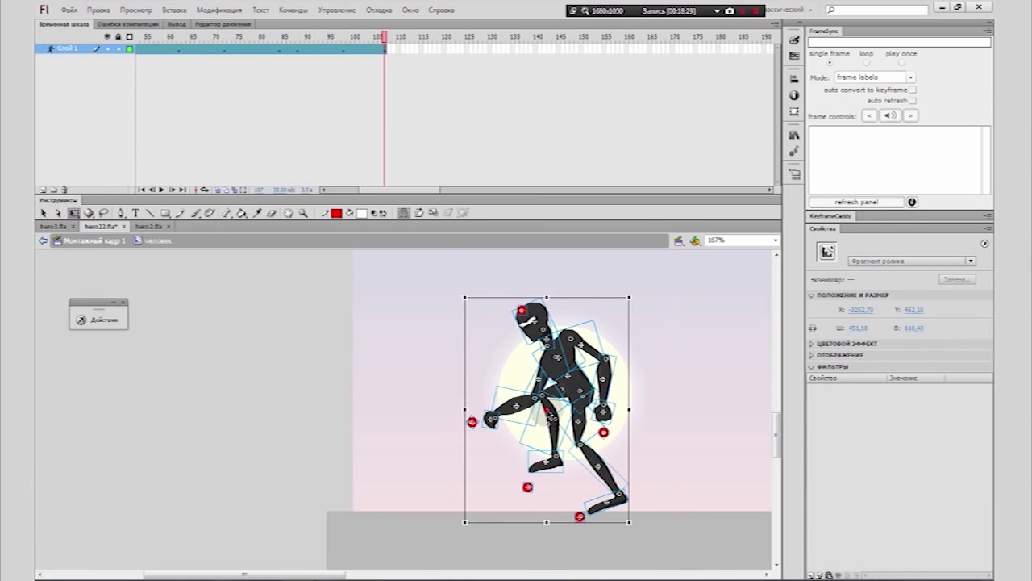
click(626, 303)
drag(621, 292, 567, 297)
click(614, 302)
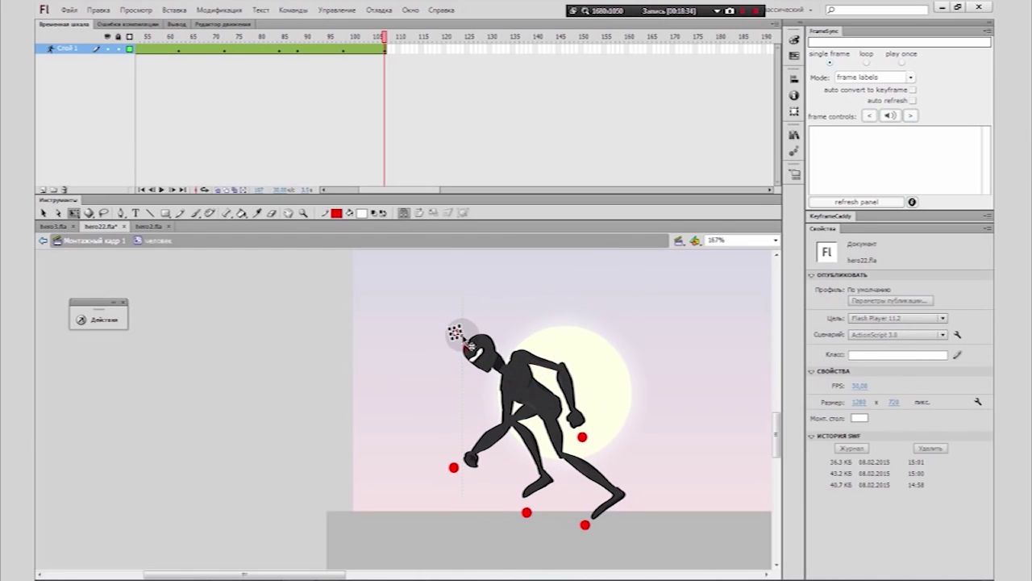
Step: Lift the head at frame 107 to look ahead and test the movie
click(472, 318)
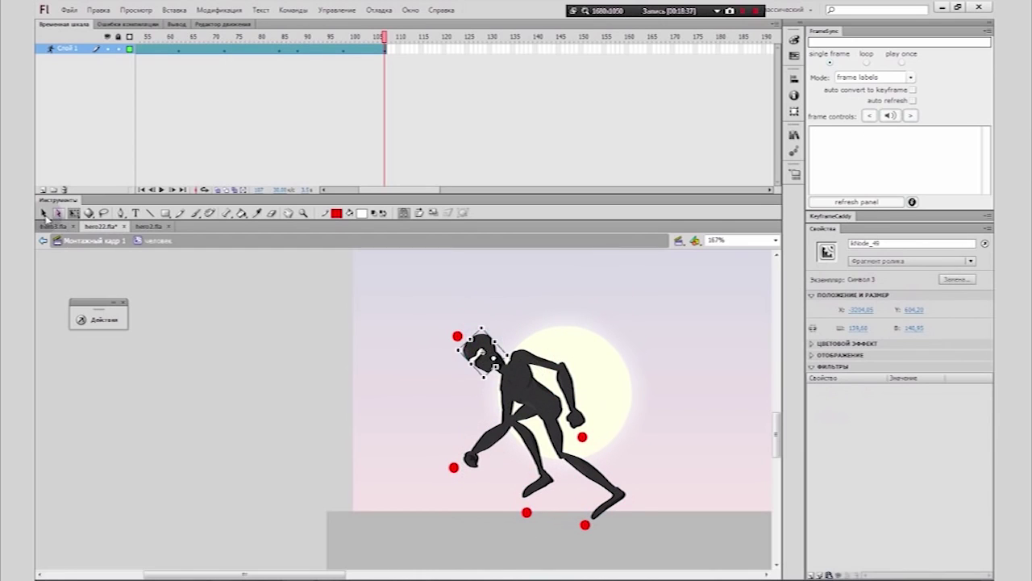
click(42, 213)
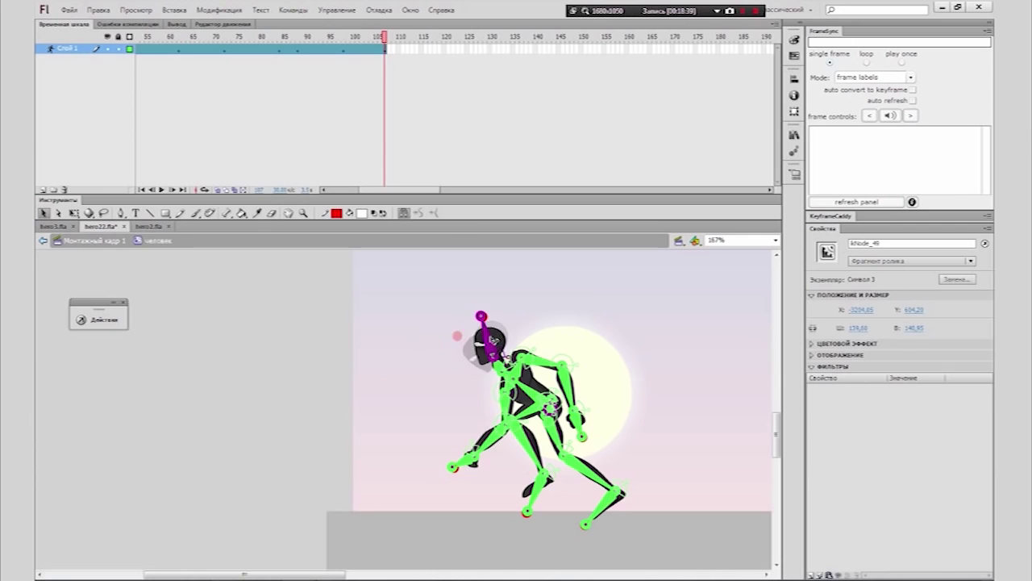
click(535, 315)
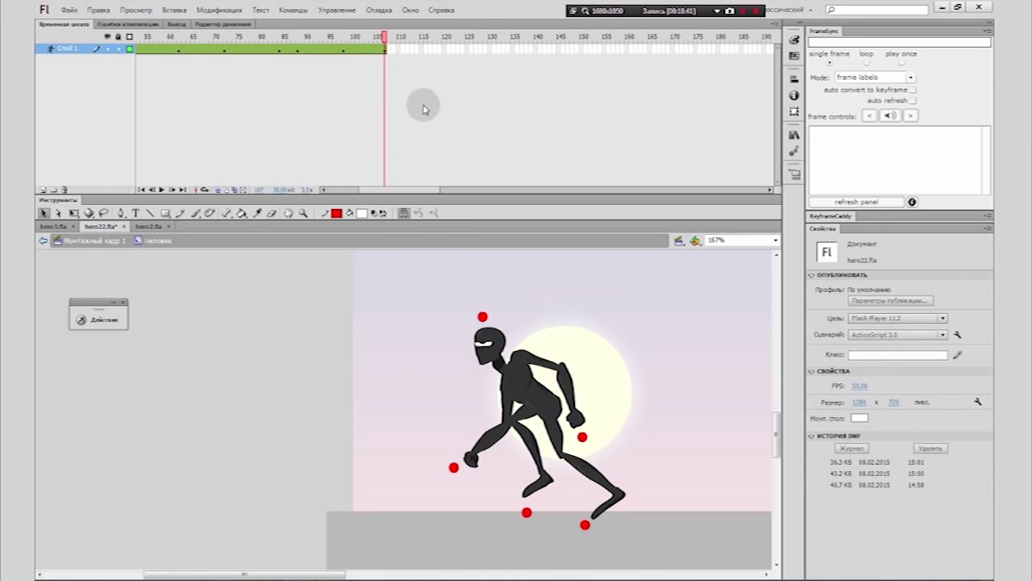
key(ctrl+Return)
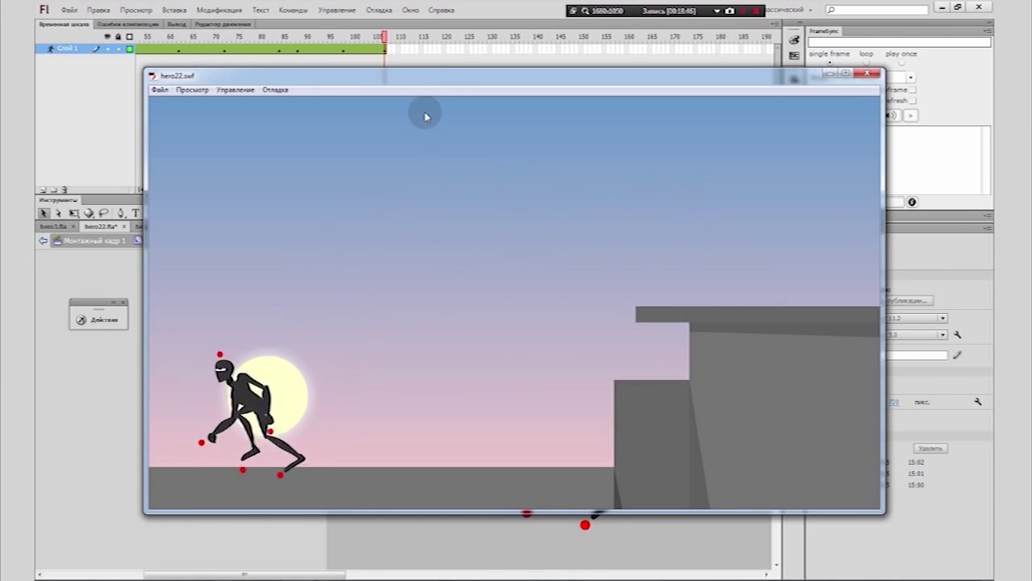
click(867, 73)
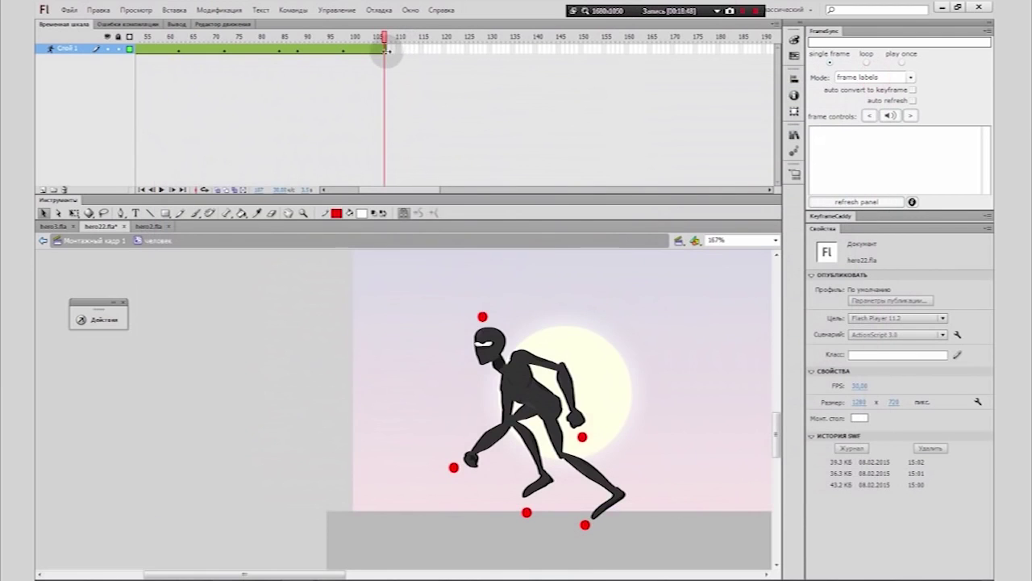
Step: Remove frames before the final pose so that it falls at frame 104
drag(385, 49, 366, 50)
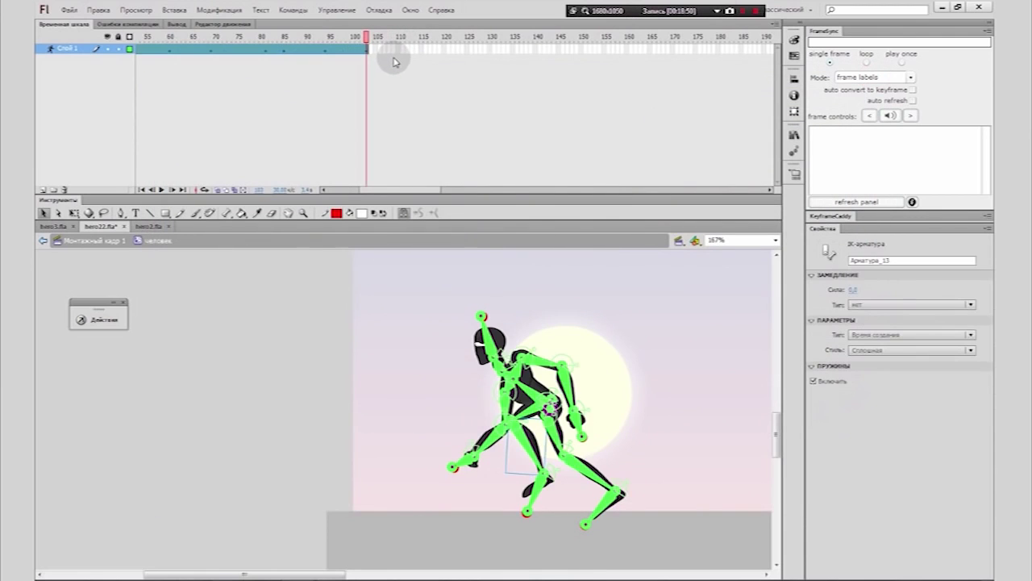
click(371, 49)
right_click(371, 50)
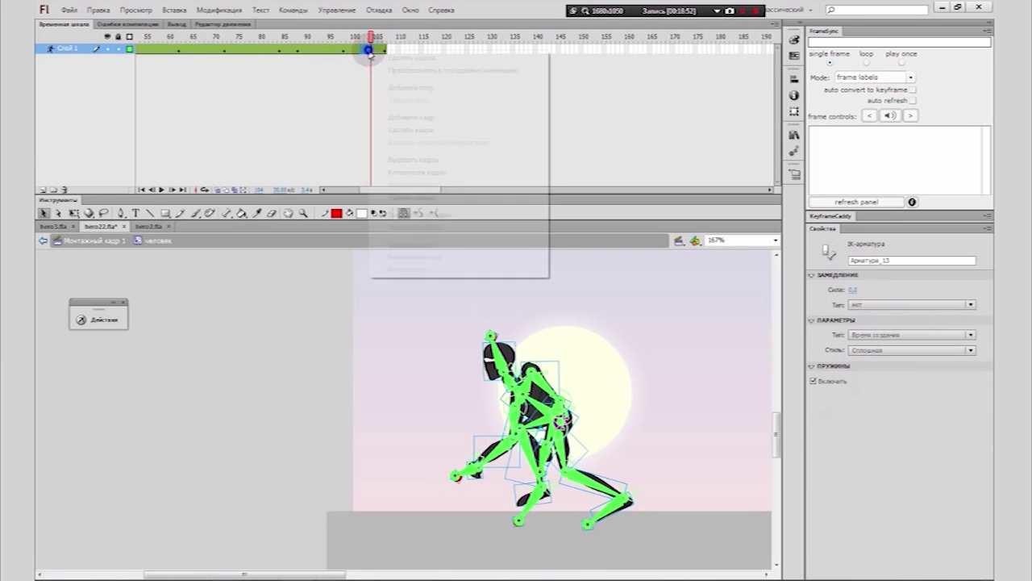
click(408, 129)
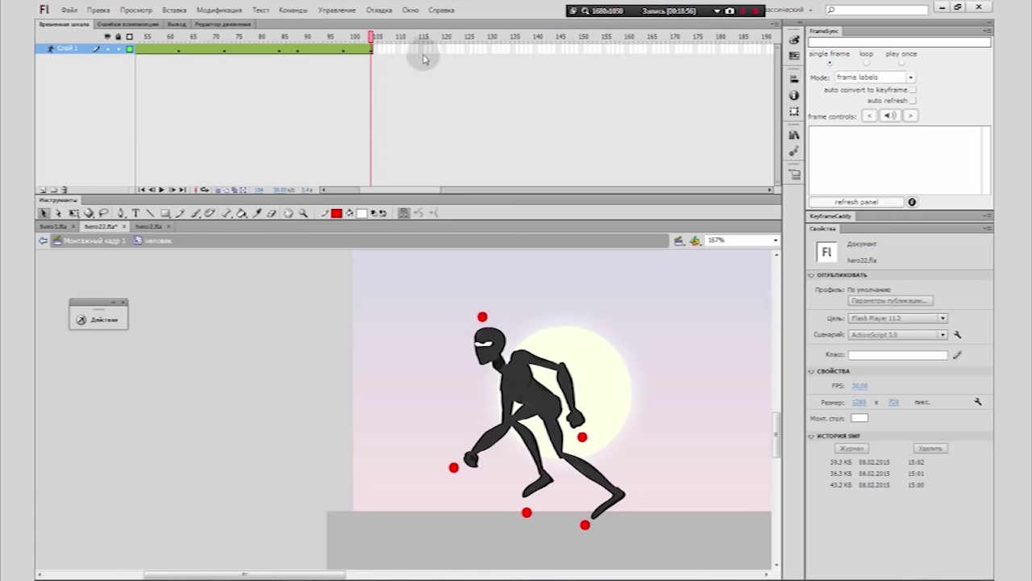
Step: Add a pose at frame 114 and spread the legs into a stride, front heel near the roof and rear leg bent behind
key(F6)
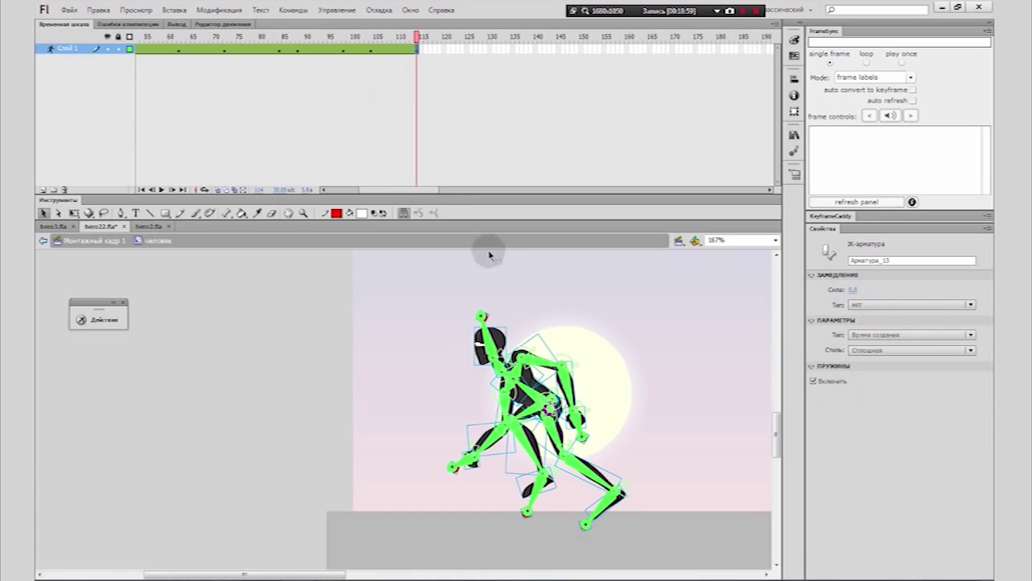
click(484, 470)
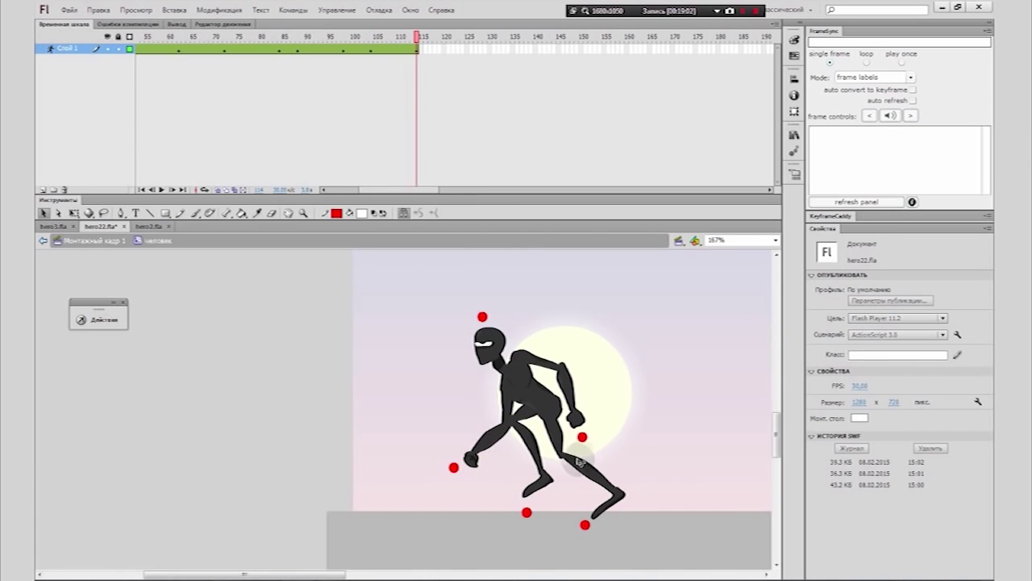
mouse_move(583, 469)
mouse_down()
mouse_move(521, 463)
mouse_move(588, 440)
mouse_move(604, 460)
mouse_move(607, 427)
mouse_move(596, 456)
mouse_up()
drag(507, 501, 467, 498)
Step: At frame 114, swap the arm swing, raise the torso upright and tilt the head to face forward
drag(569, 395, 601, 417)
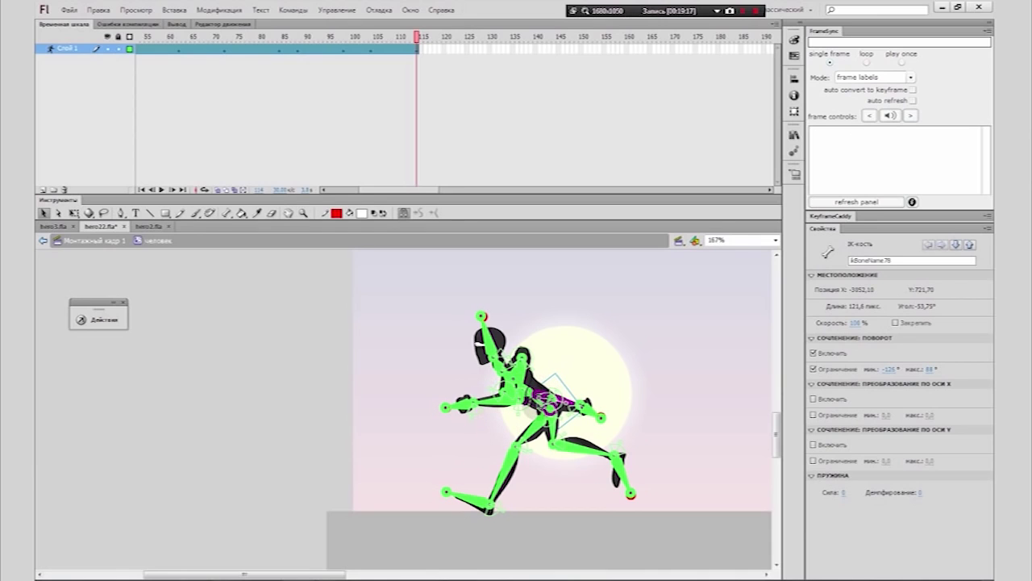
drag(539, 406, 543, 396)
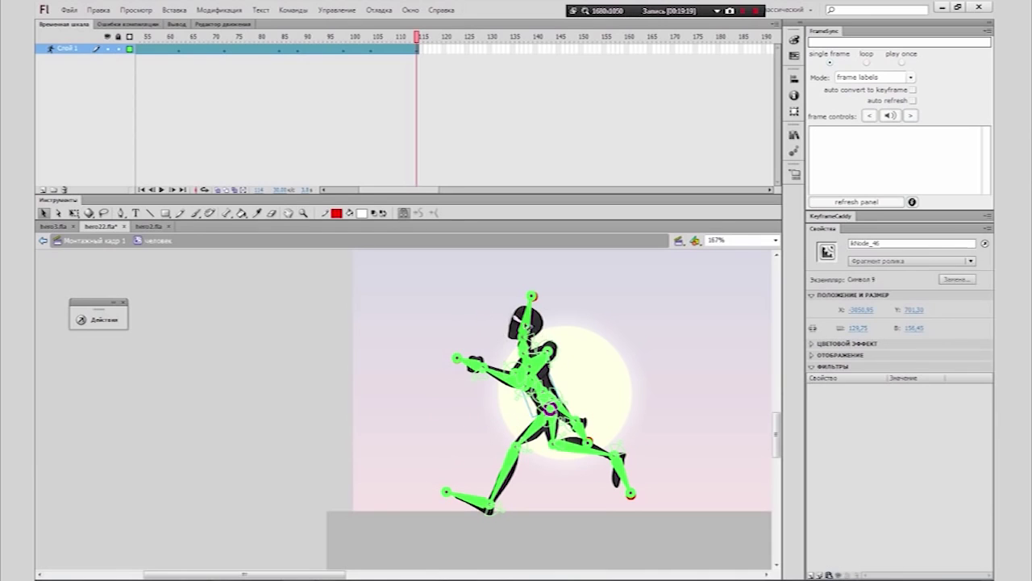
drag(525, 322, 507, 323)
Step: Shift the whole figure forward at frame 114 and compare its position with the pose at frame 104
click(418, 48)
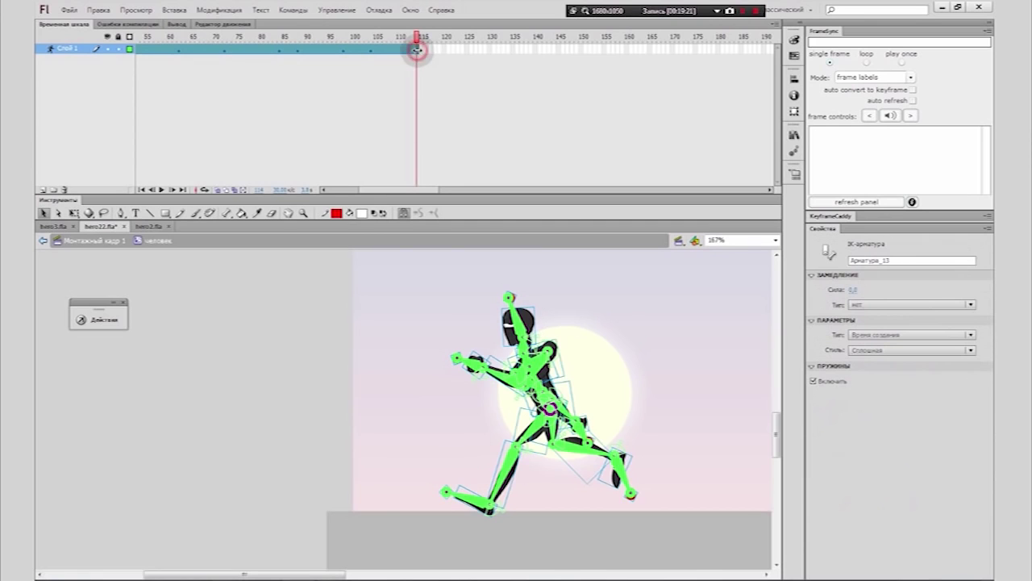
key(shift+Left)
key(shift+Left)
key(shift+Left)
key(shift+Left)
key(shift+Left)
key(shift+Left)
key(shift+Left)
key(shift+Left)
key(shift+Left)
key(shift+Left)
key(shift+Left)
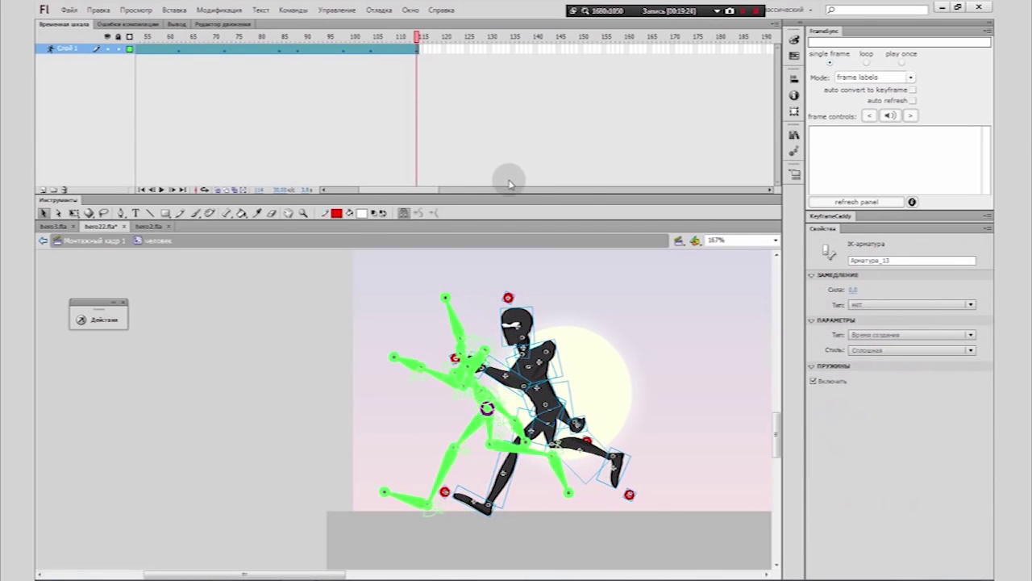
click(372, 49)
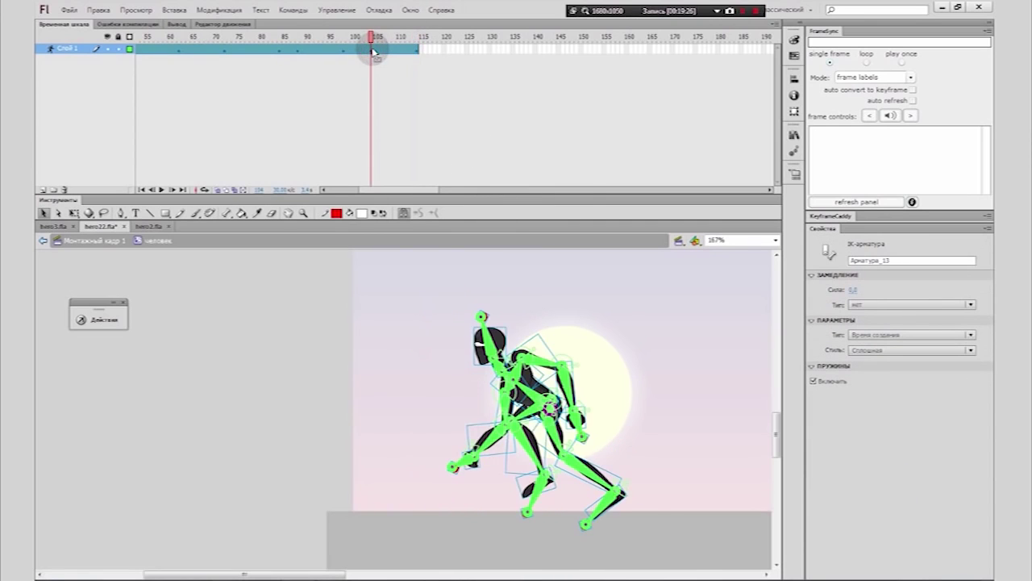
click(417, 48)
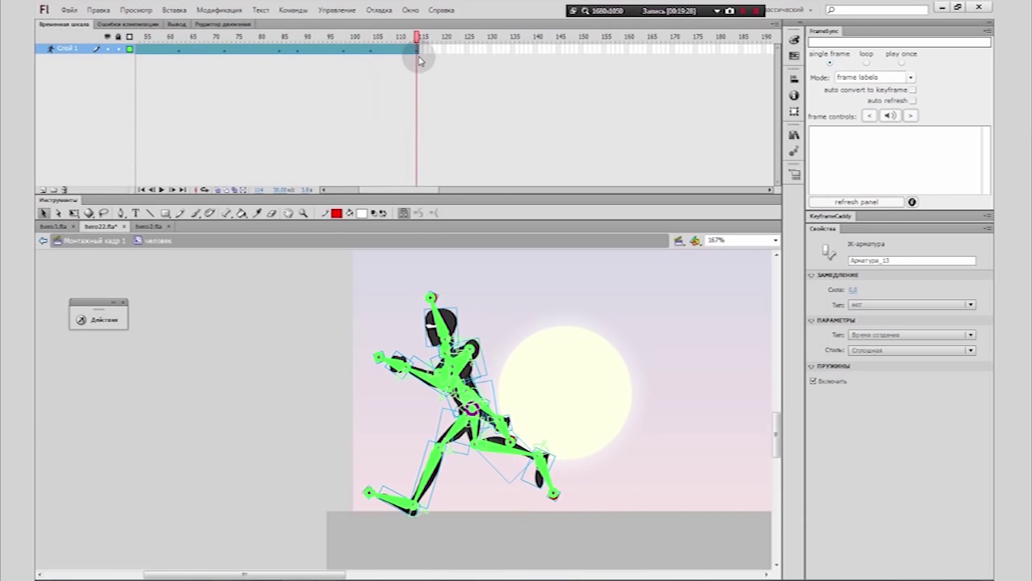
Step: Try to copy the frame at 104 for continuing the run
click(466, 49)
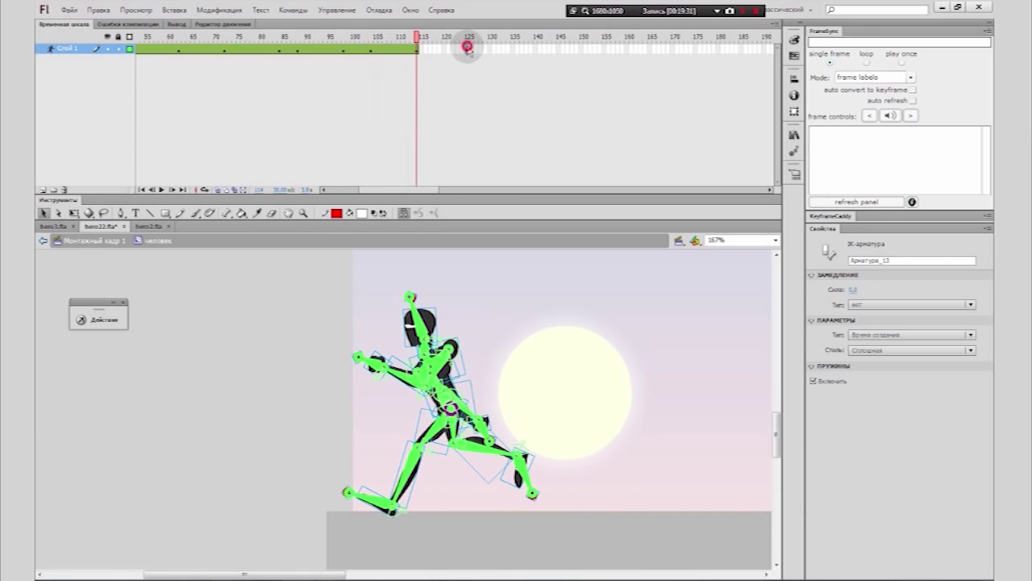
click(372, 52)
right_click(372, 51)
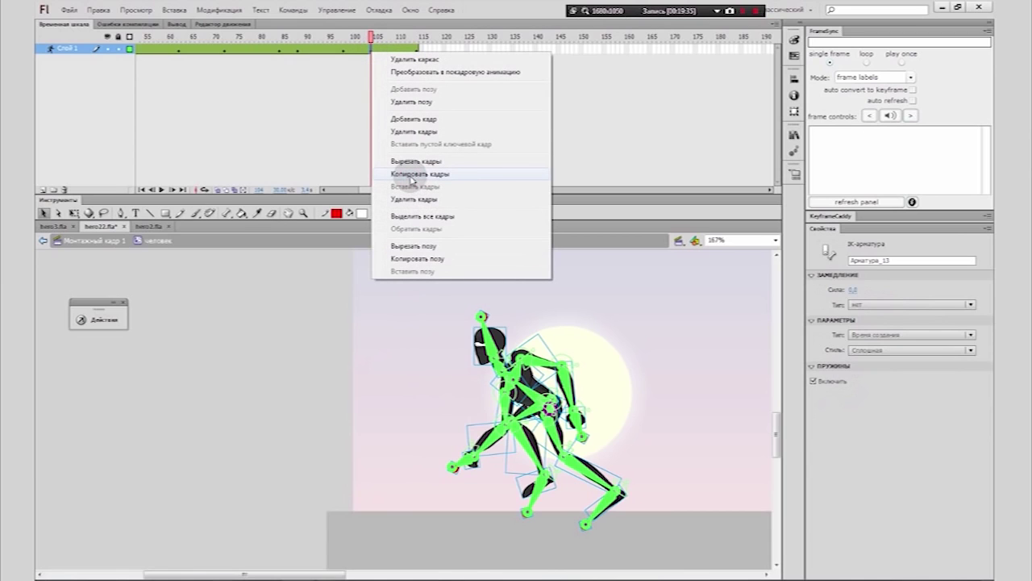
click(413, 173)
Step: Add a pose at frame 124 and move the whole figure forward past the edge of the sky background
click(460, 50)
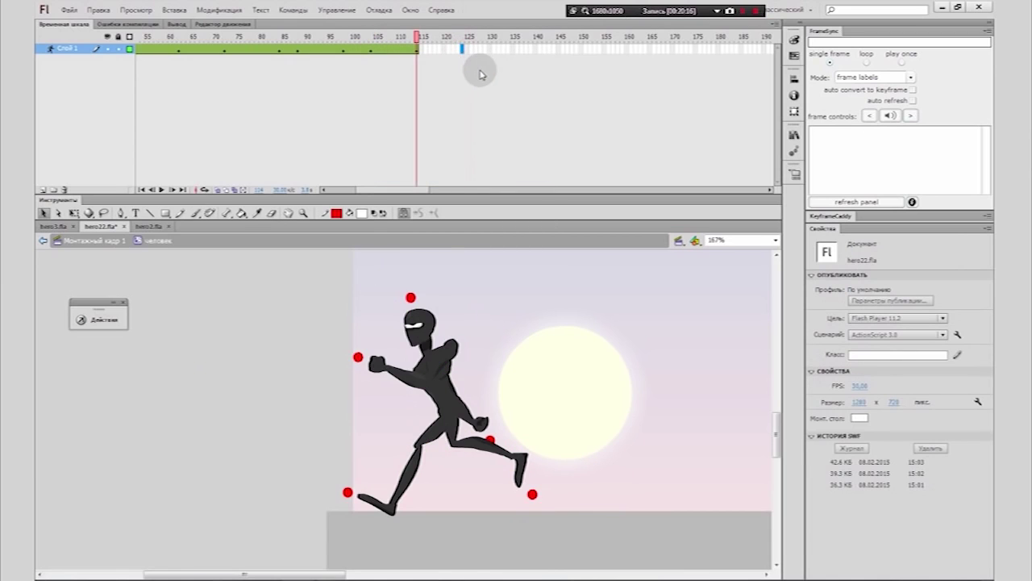
key(ctrl+alt+v)
drag(400, 351, 214, 351)
click(350, 365)
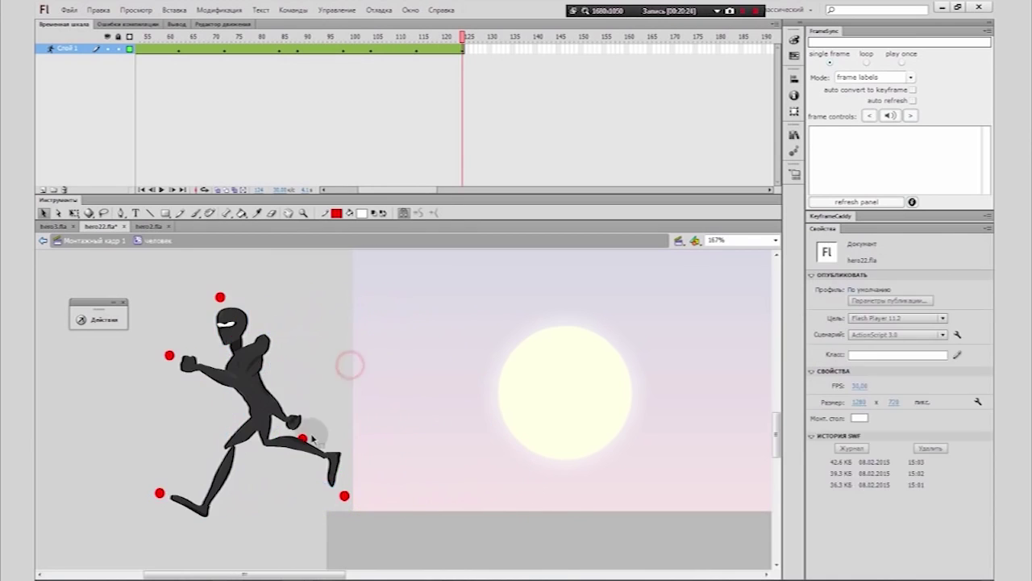
Step: At frame 124, bend both legs with the front foot raised, lower the front arm and swing the other bent arm behind the back
mouse_move(299, 448)
mouse_down()
mouse_move(262, 477)
mouse_move(218, 471)
mouse_move(270, 469)
mouse_move(303, 450)
mouse_up()
click(266, 452)
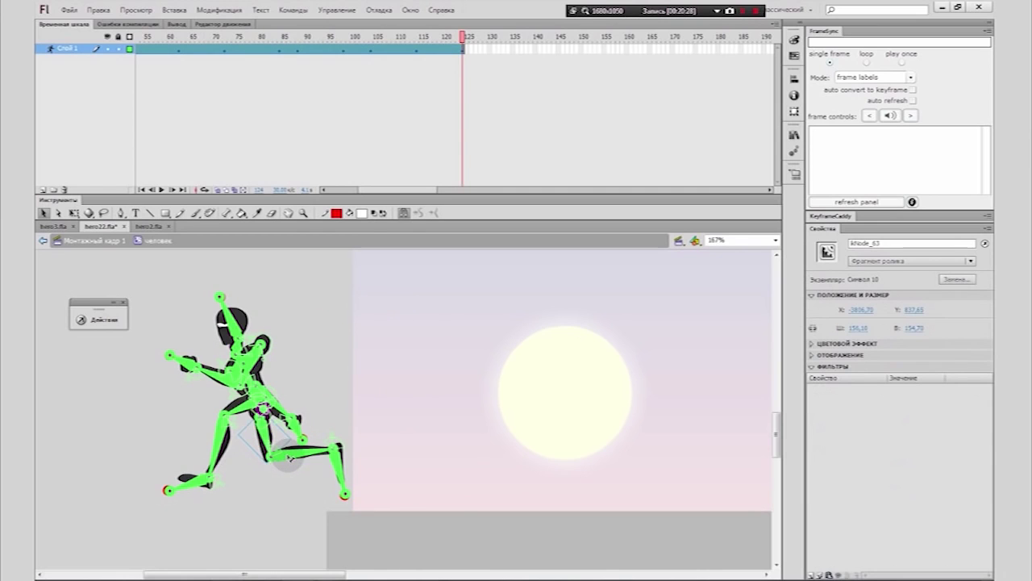
click(323, 407)
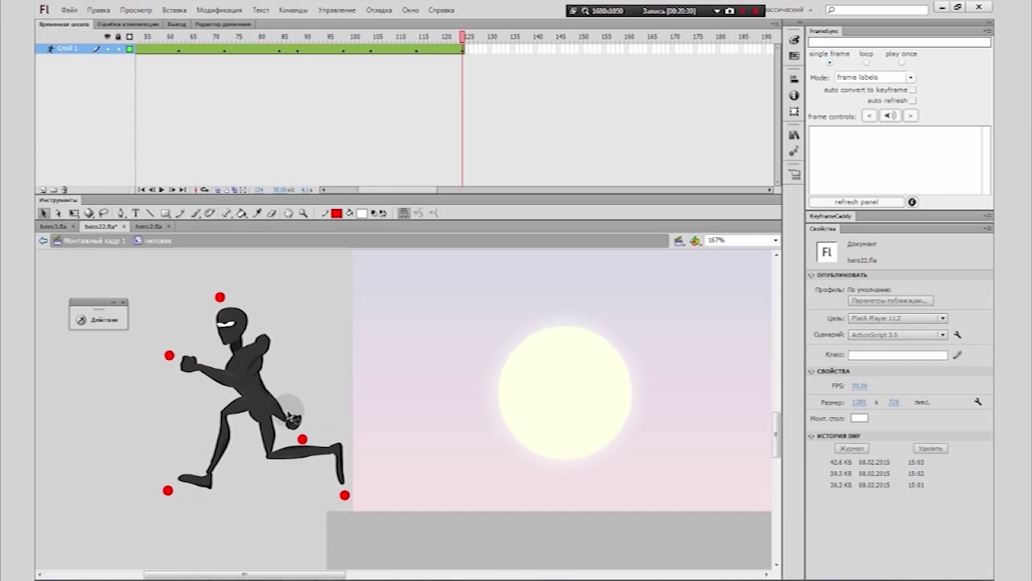
click(295, 413)
click(301, 408)
drag(296, 412, 300, 379)
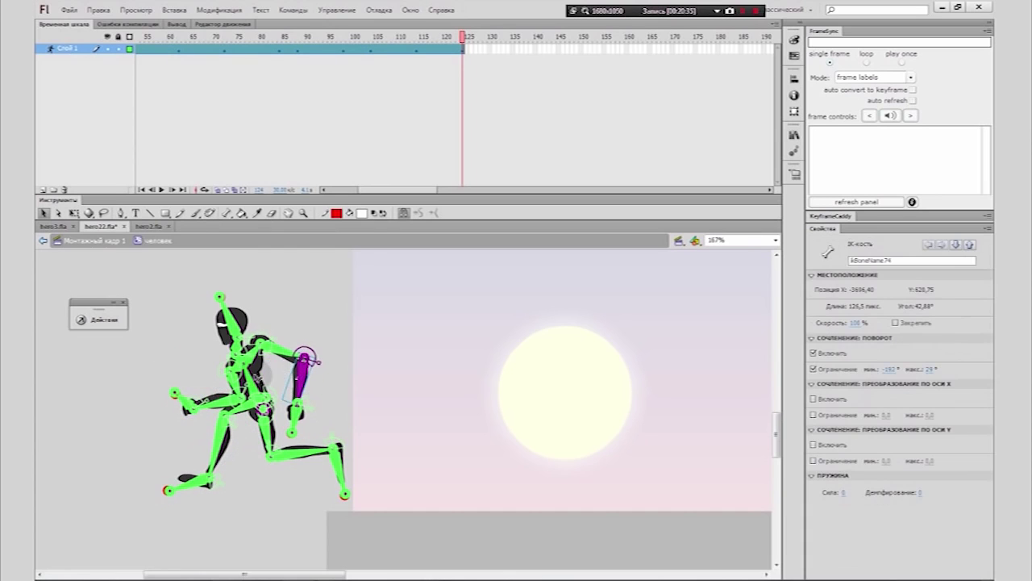
Step: Extend the armature layer to about frame 184 and test the movie
click(736, 50)
key(F5)
key(ctrl+Return)
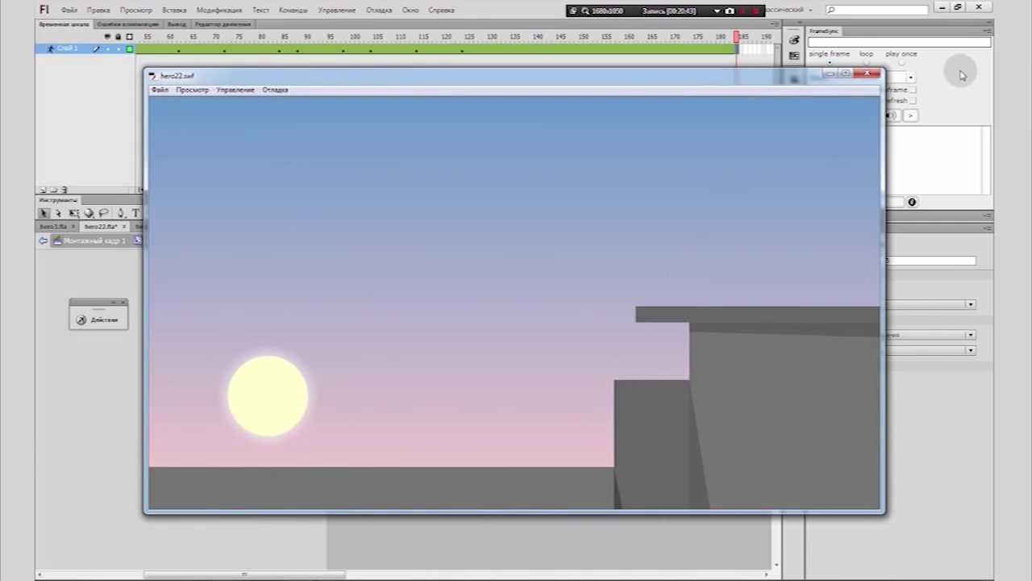
click(866, 74)
Step: At frame 104, lower the raised front foot closer to the roof
drag(353, 52, 417, 40)
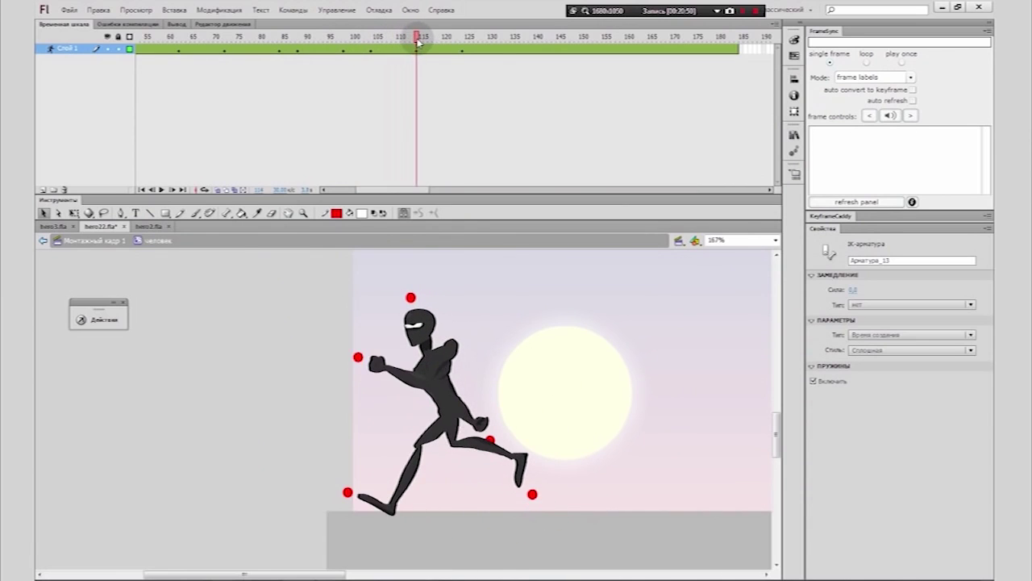
click(370, 50)
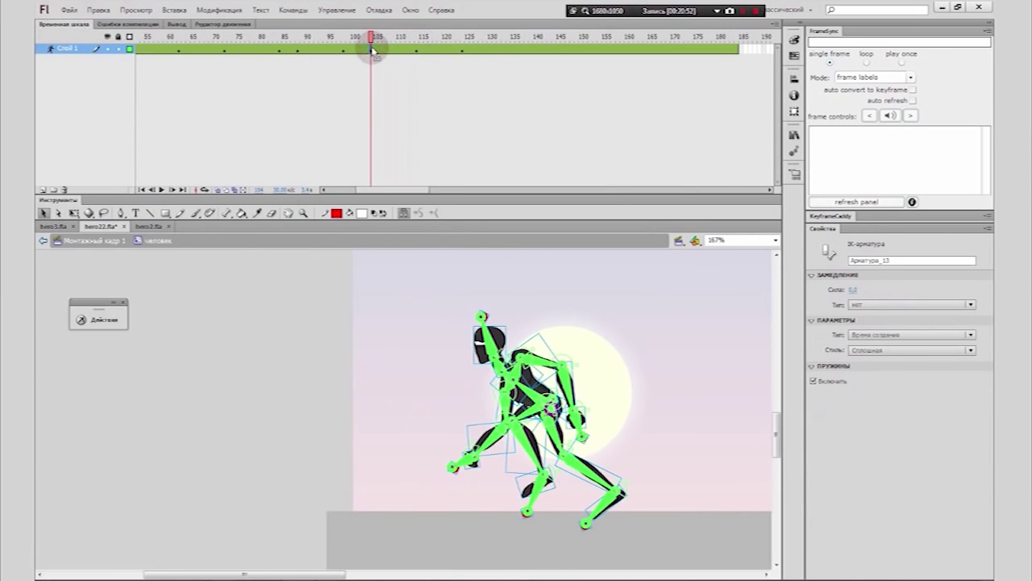
mouse_move(547, 484)
mouse_down()
mouse_move(537, 488)
mouse_move(550, 495)
mouse_up()
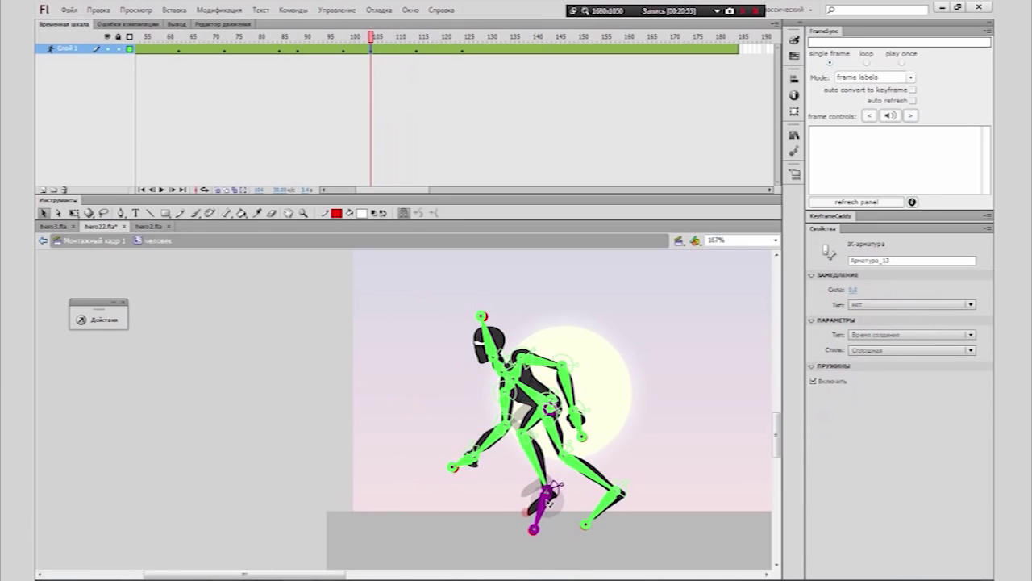
click(392, 60)
Step: Add a pose at frame 109, bend the front leg with its foot lifted and extend the rear leg back onto the roof
drag(372, 42, 393, 48)
click(393, 50)
click(435, 436)
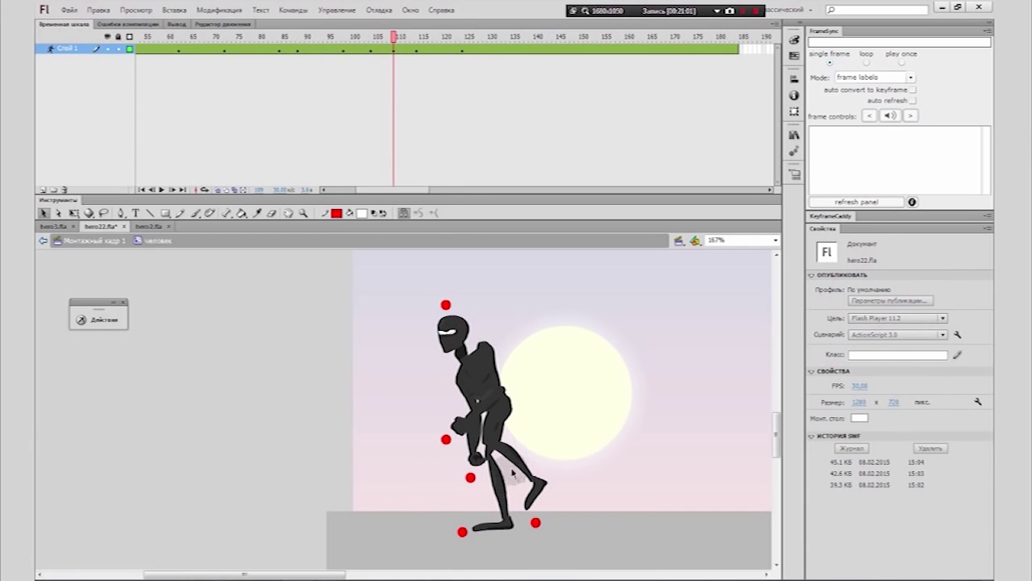
drag(500, 486, 472, 468)
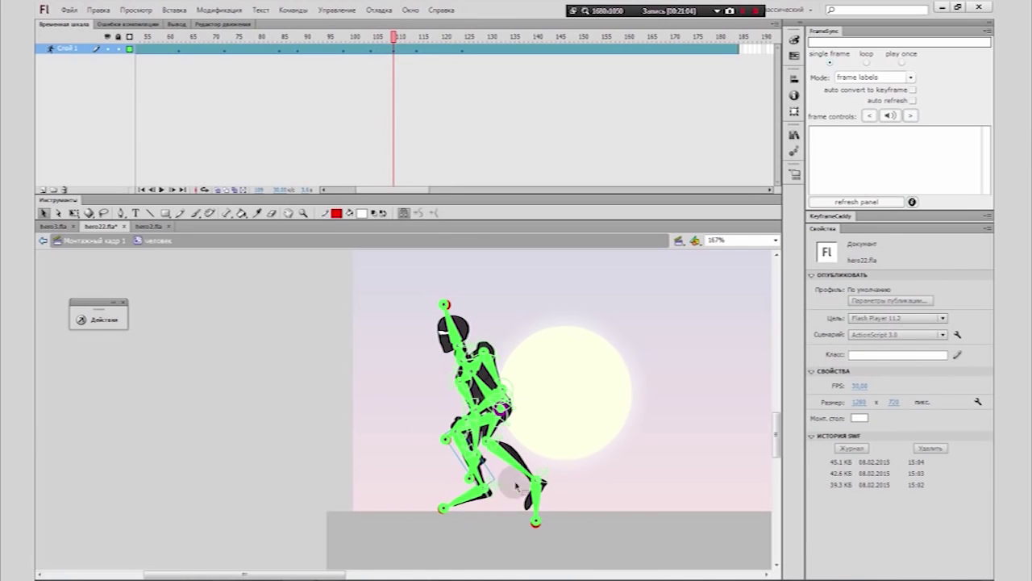
drag(535, 494, 503, 514)
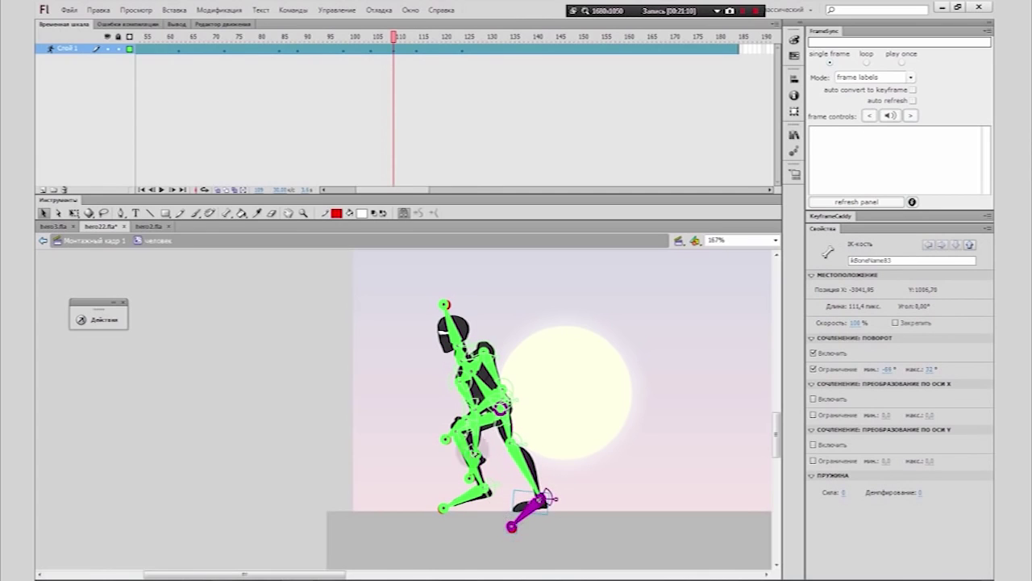
Step: At frame 119, swing the raised leg forward, adjust the supporting leg's foot on the roof and test the movie
click(439, 50)
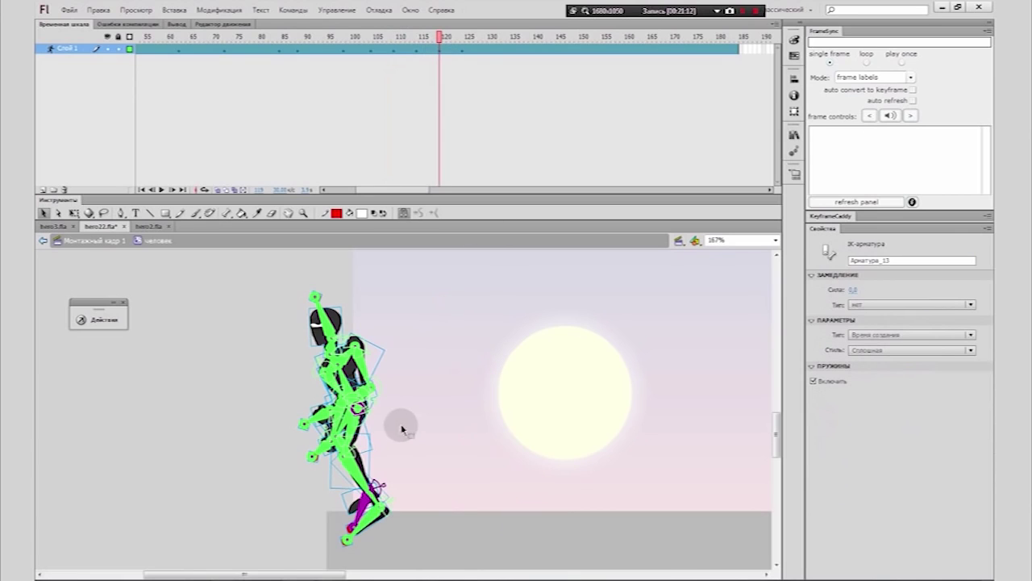
click(399, 455)
drag(357, 474, 326, 455)
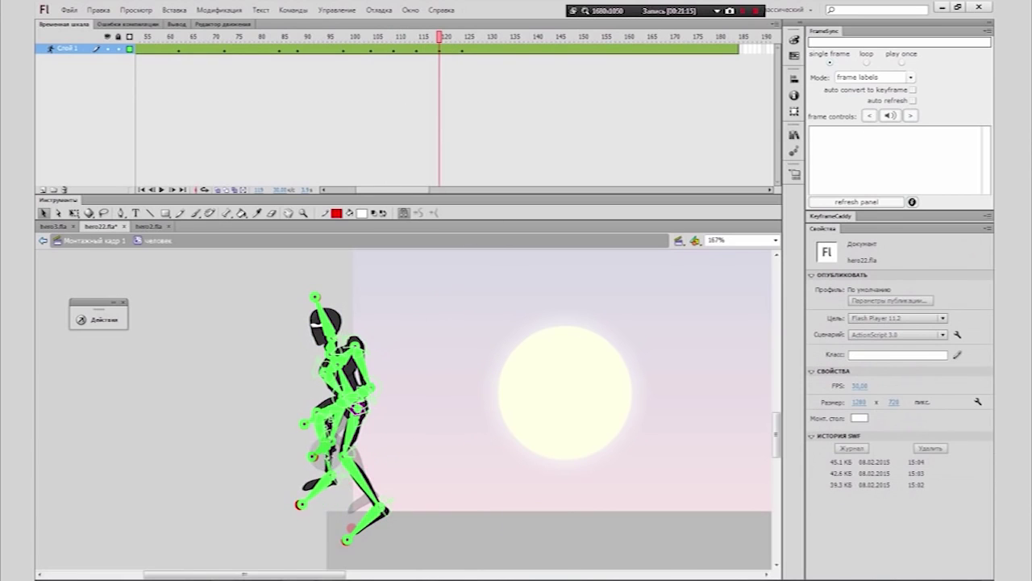
click(381, 472)
drag(368, 495, 382, 517)
drag(442, 47, 454, 49)
key(ctrl+Return)
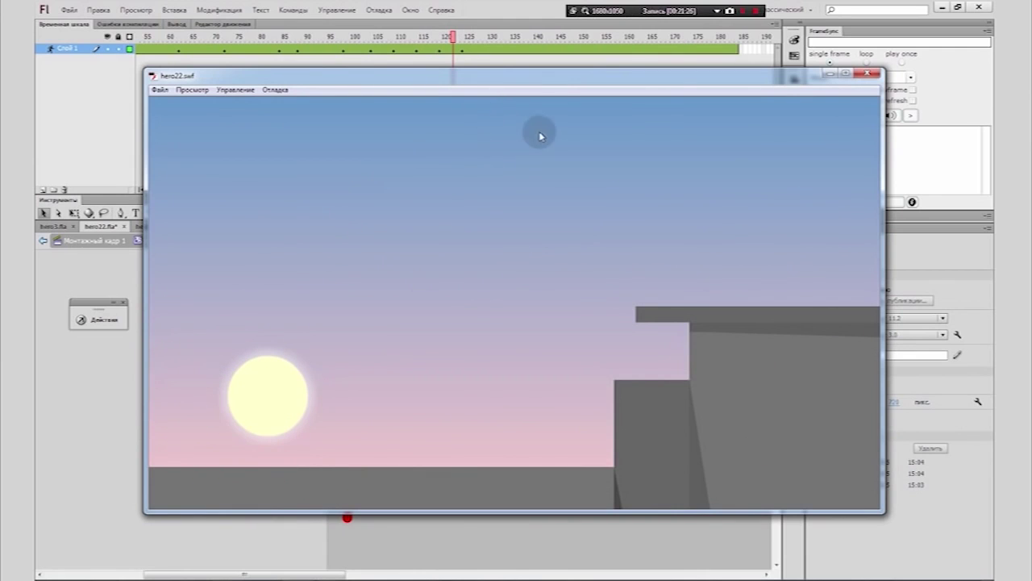
click(864, 75)
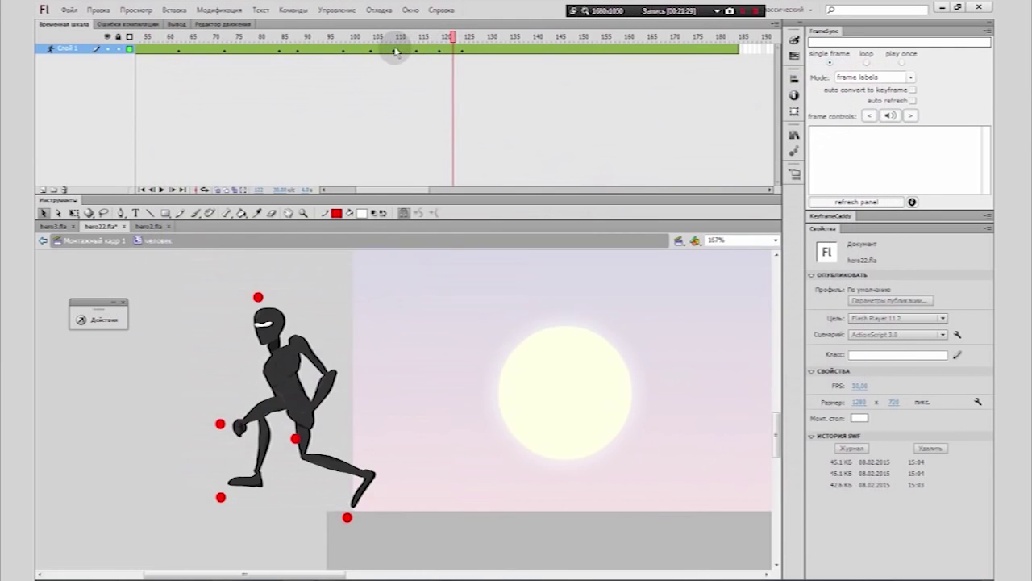
Step: Rotate the whole figure slightly forward about its rear foot at frame 104 with Free Transform
click(394, 50)
click(372, 50)
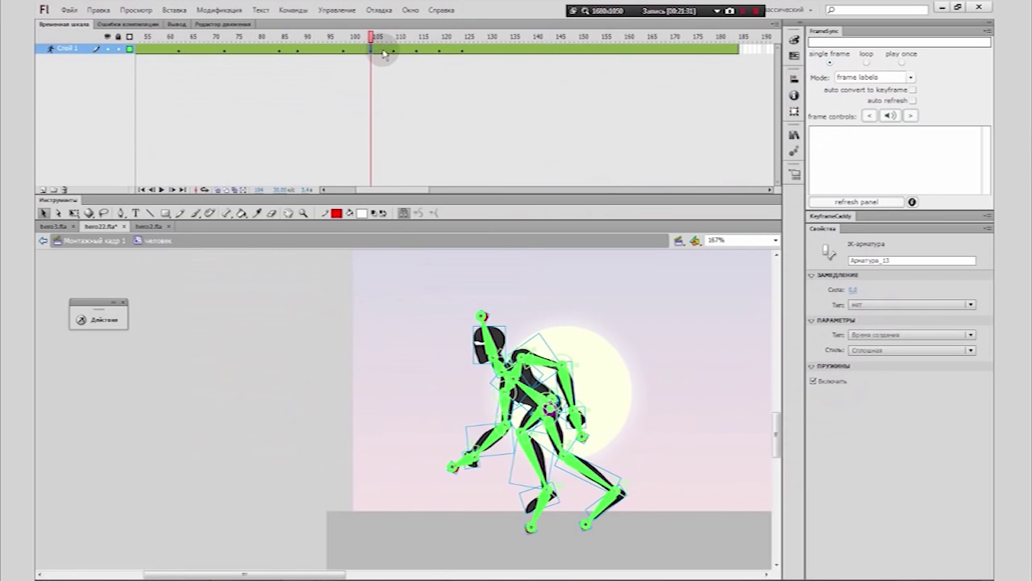
click(343, 50)
click(371, 50)
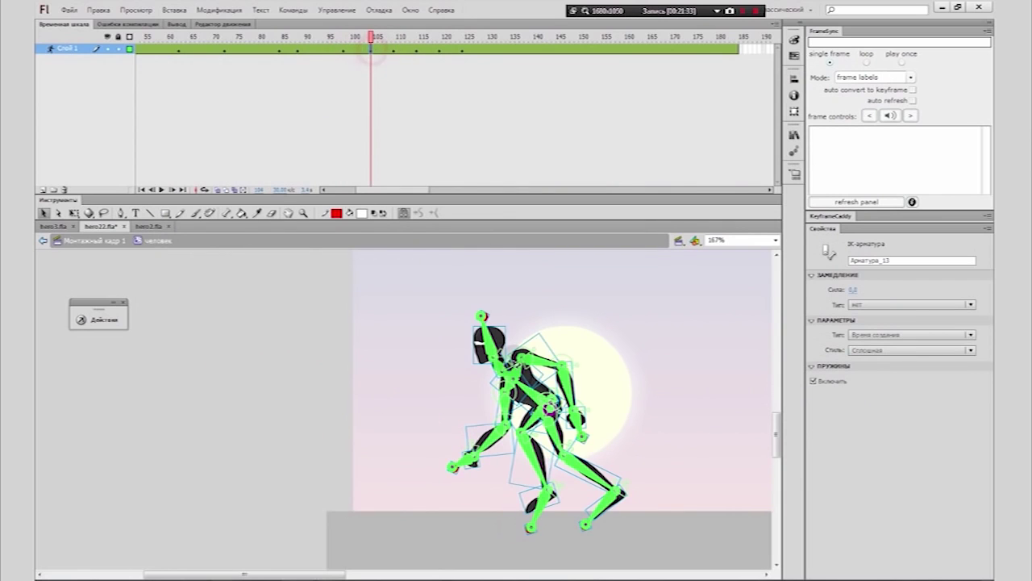
click(72, 213)
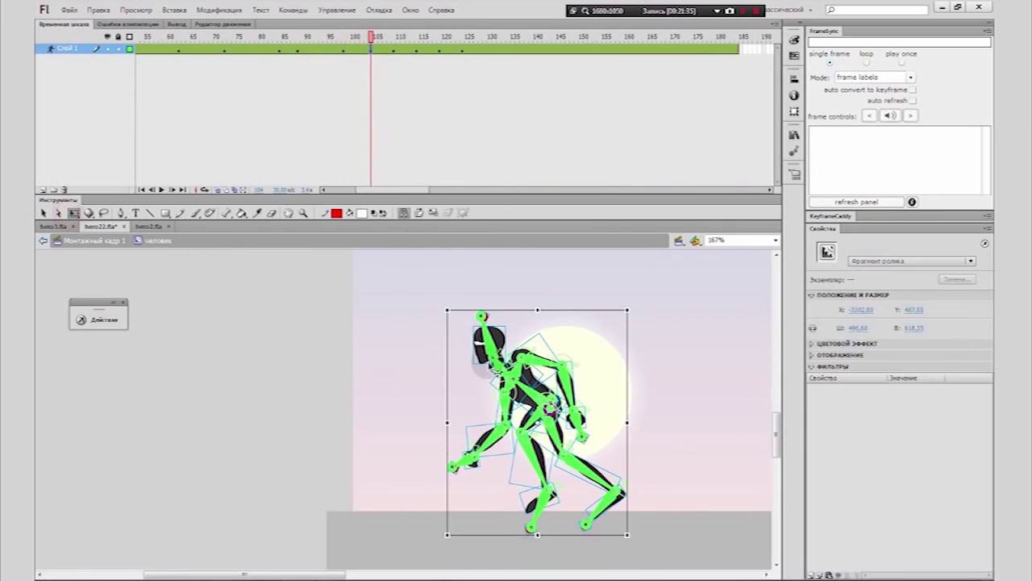
click(607, 516)
drag(626, 307, 622, 301)
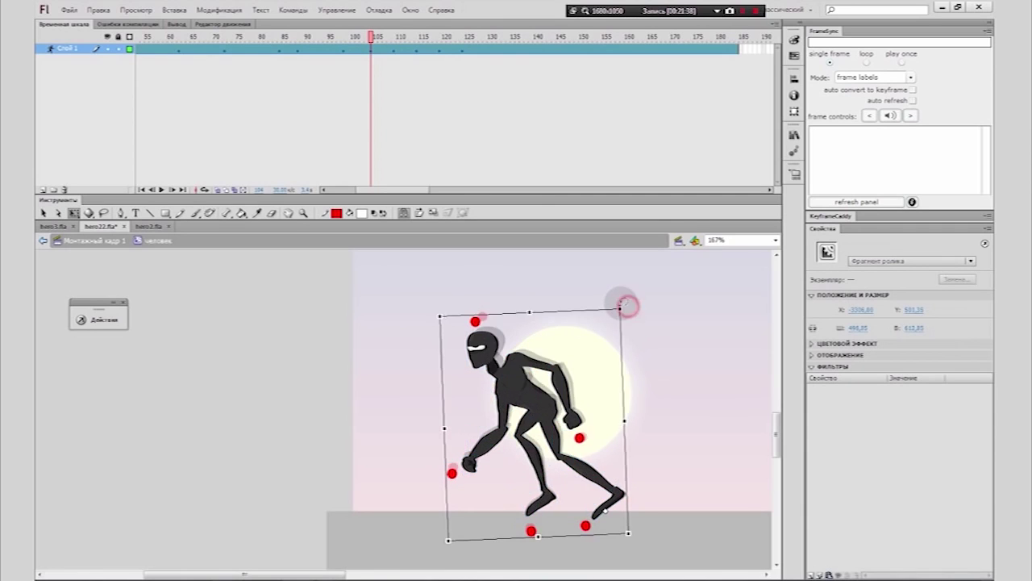
Step: Rotate the whole figure forward about its rear foot at frame 109 so it leans into the run
click(398, 56)
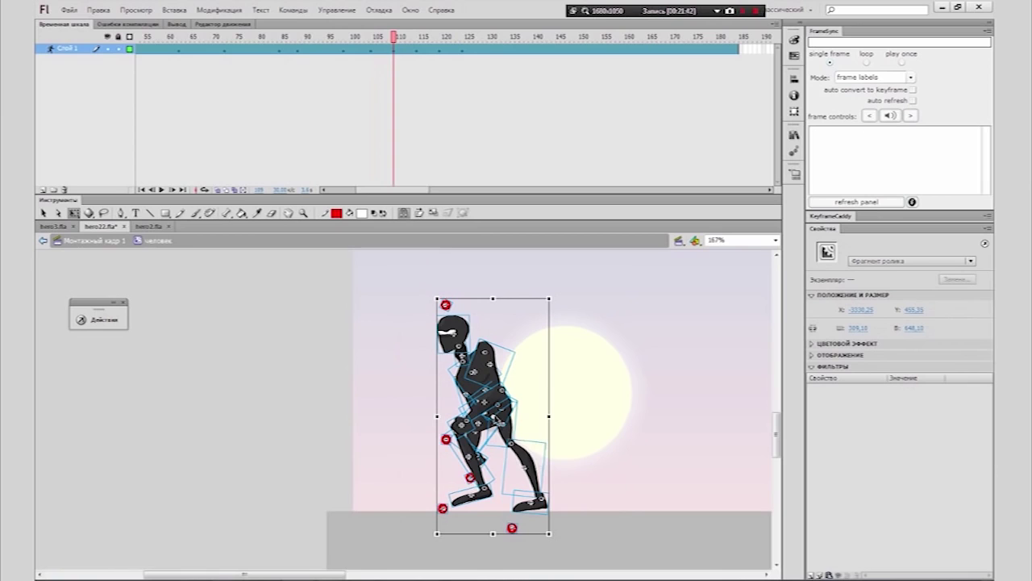
drag(531, 490, 523, 511)
drag(555, 296, 575, 317)
click(439, 343)
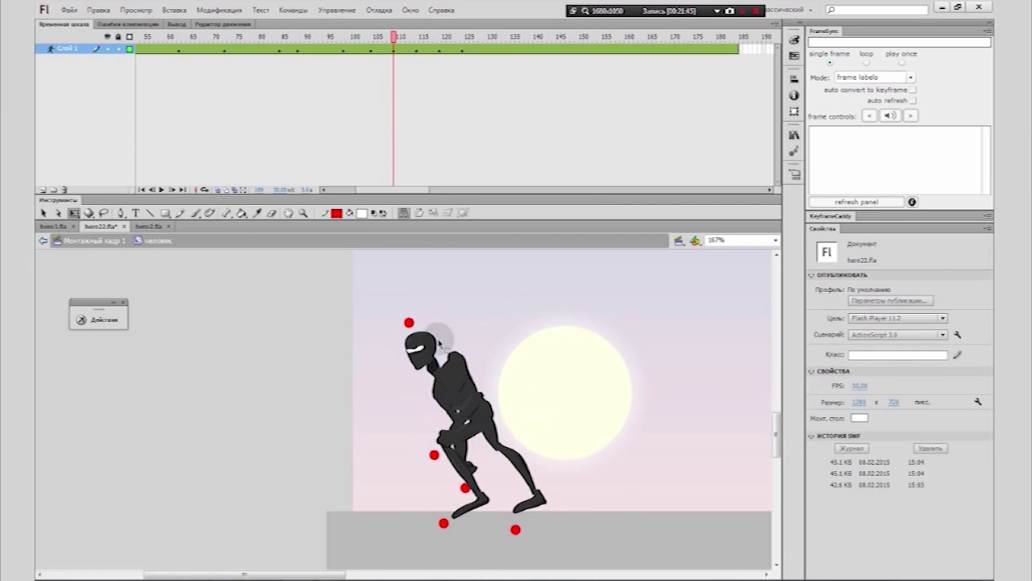
Step: Test the movie to review the forward lean of the run-off, and close the preview
click(430, 345)
key(ctrl+Return)
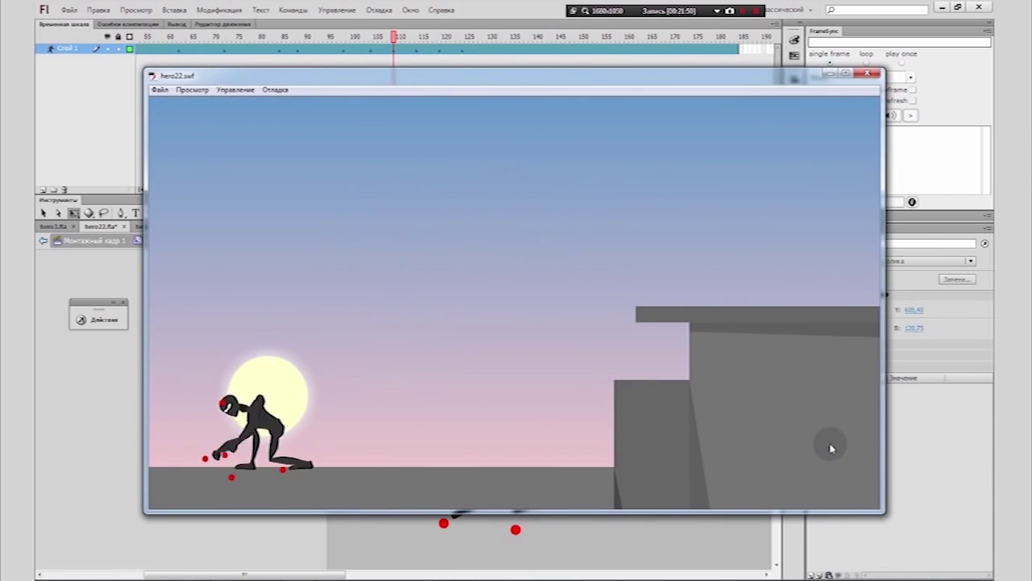
click(865, 75)
Step: At frame 114, rotate the whole figure slightly forward and nudge it up so the front foot meets the roof
click(416, 50)
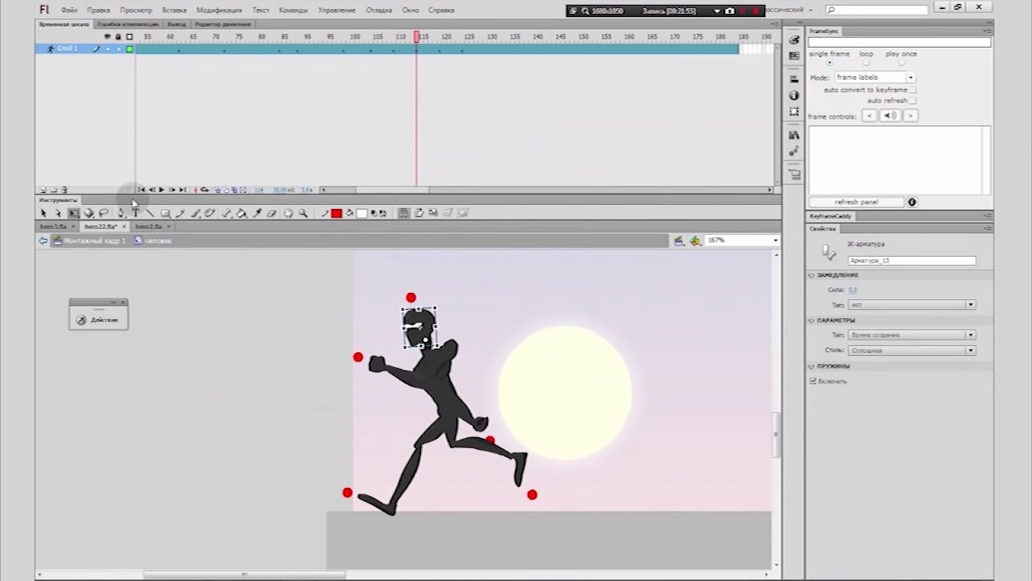
click(487, 404)
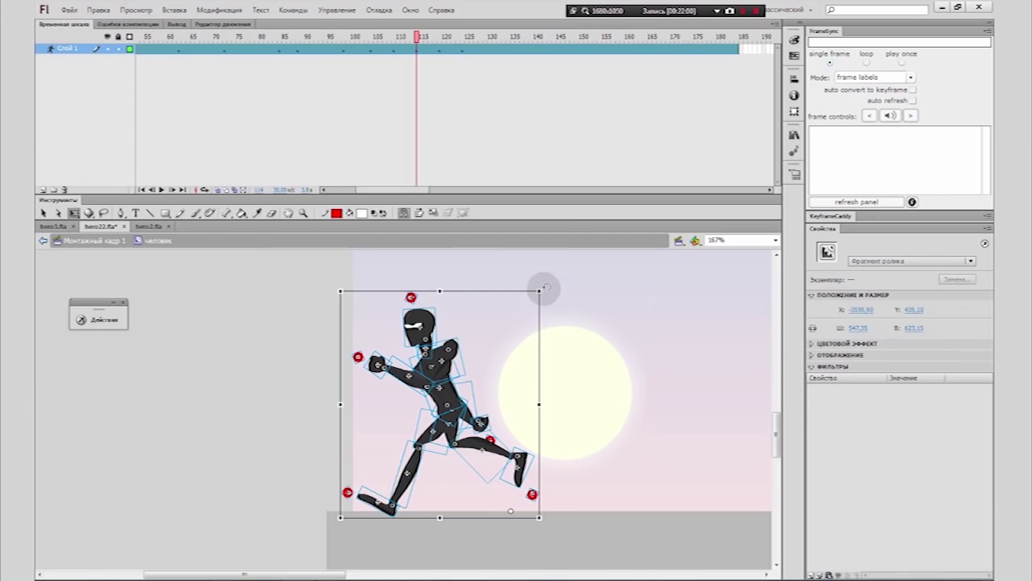
drag(546, 288, 519, 284)
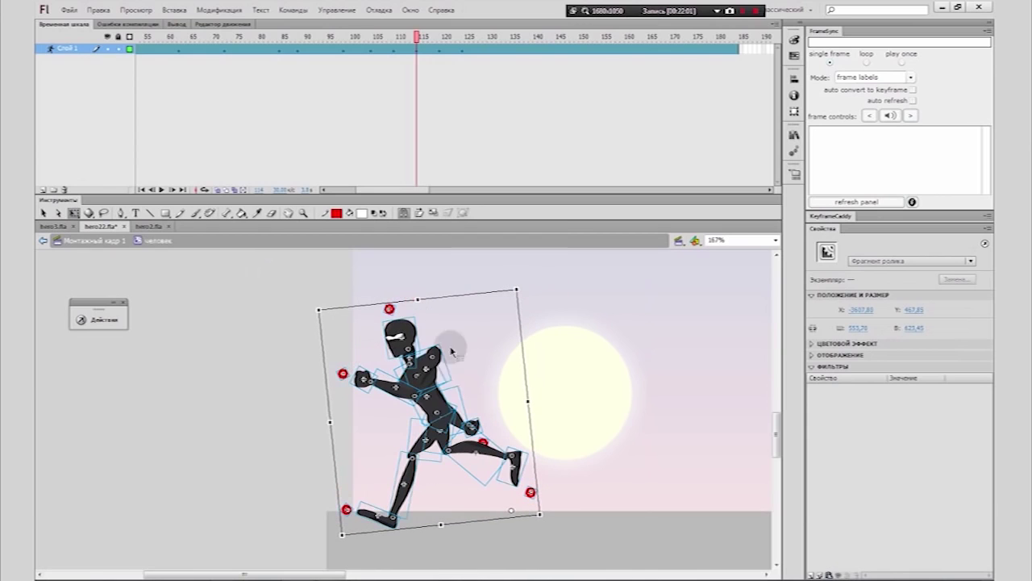
click(332, 462)
click(431, 441)
key(Right)
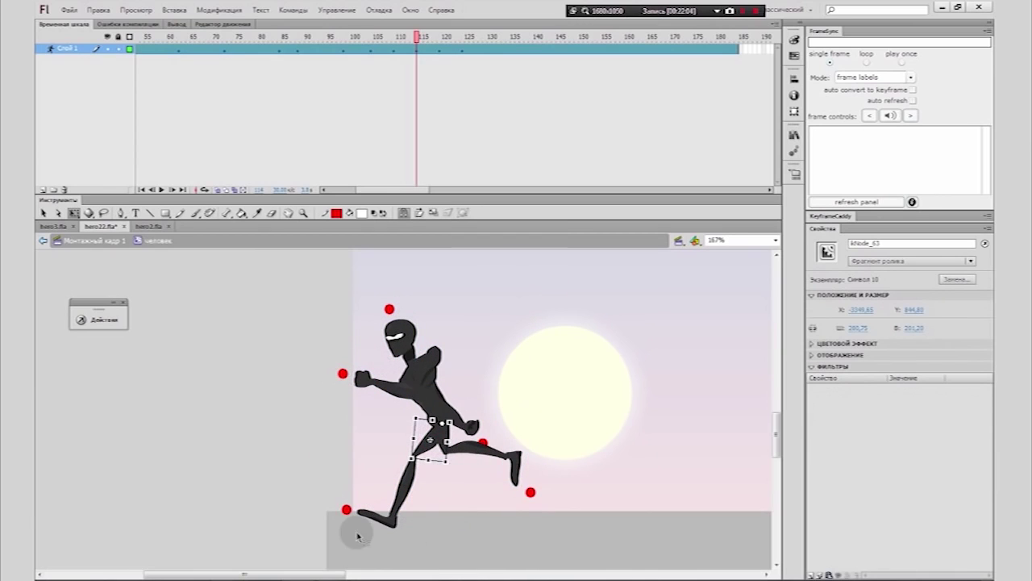
key(ctrl+a)
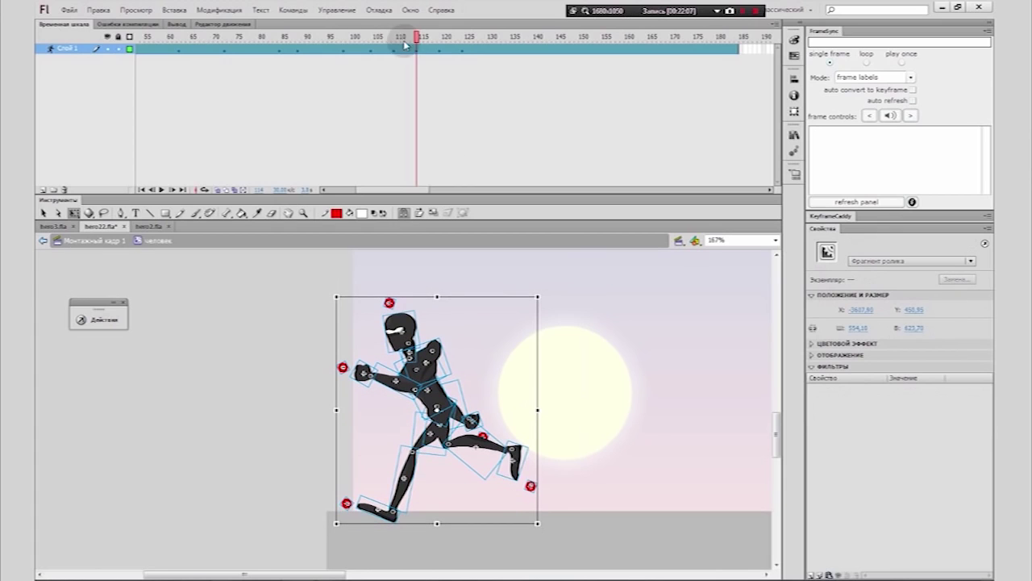
Step: At frame 119, set the whole figure's pivot at its supporting foot and rotate it forward into the run
click(440, 51)
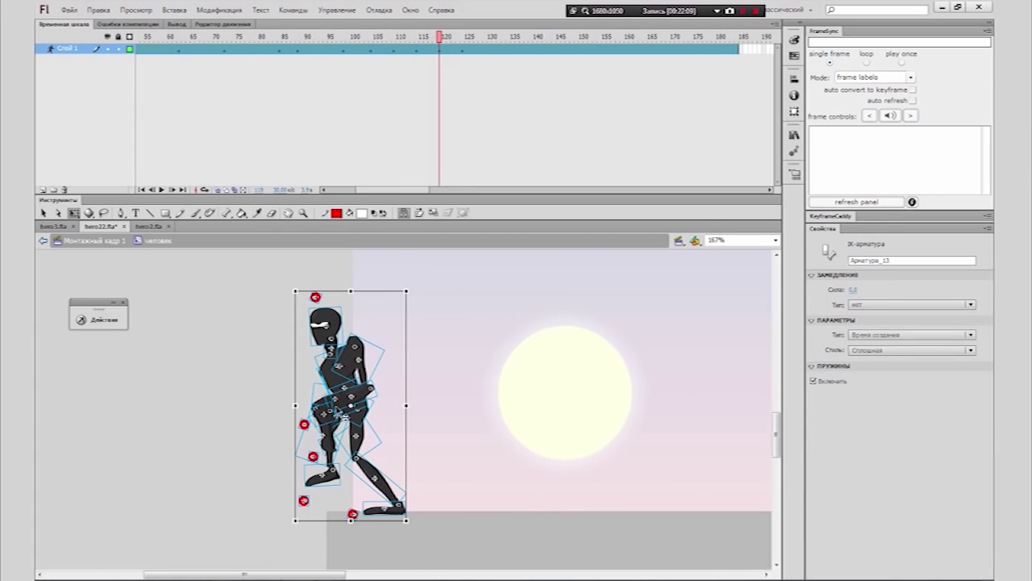
click(406, 508)
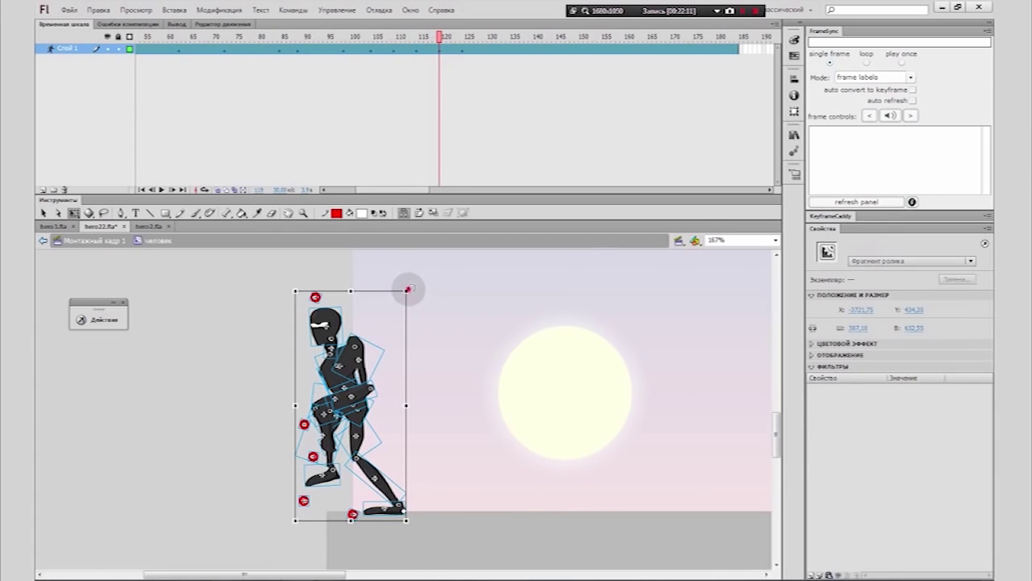
drag(409, 288, 408, 238)
Step: At frame 124, rotate the whole figure forward, shift it further along the running direction and test the movie
click(461, 51)
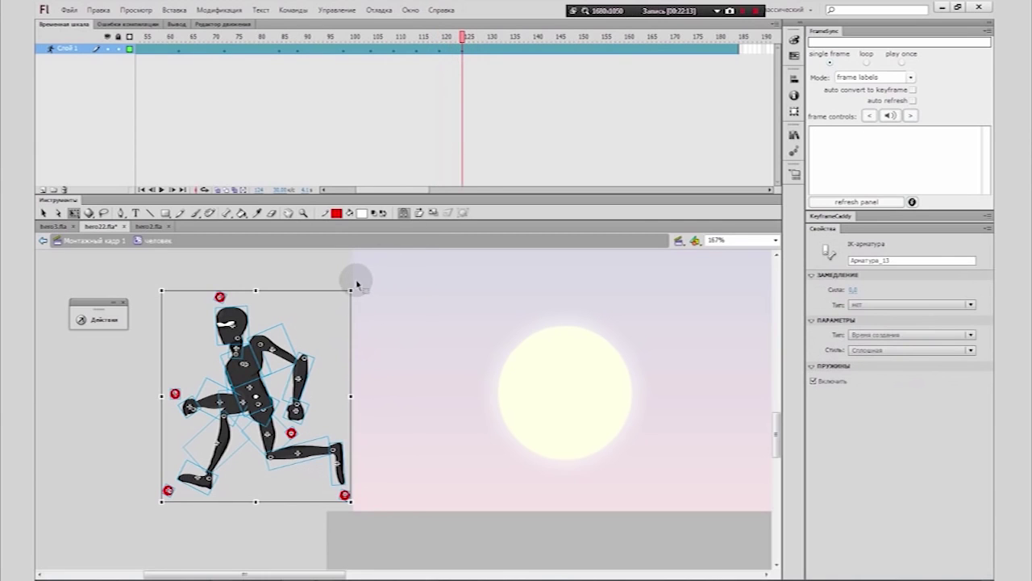
drag(357, 284, 311, 265)
drag(268, 418, 239, 425)
key(ctrl+Return)
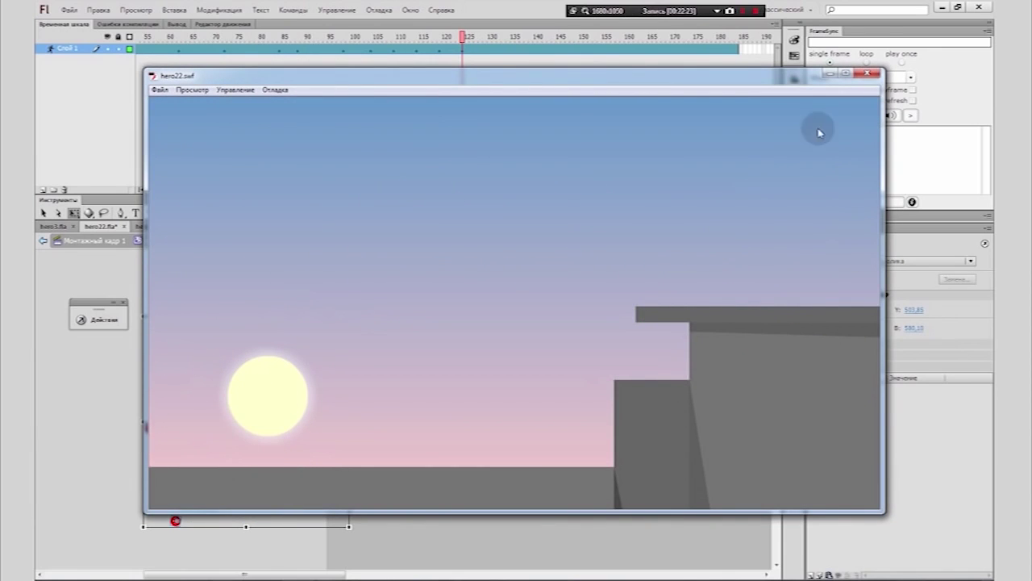
click(868, 76)
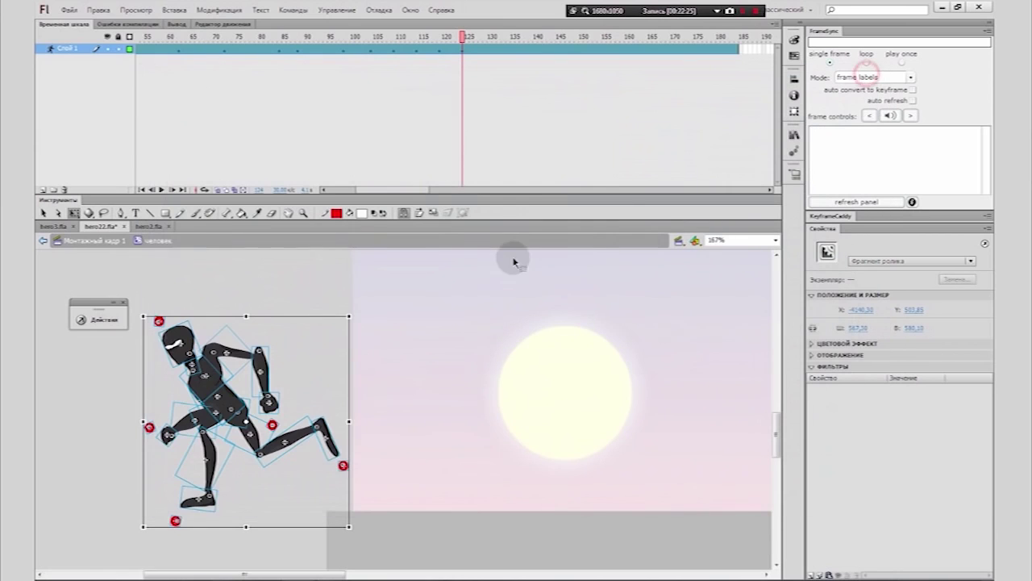
Step: Open the red control-marker symbol, change its fill to transparent white so the markers are hidden, and test the movie
click(309, 494)
double_click(342, 467)
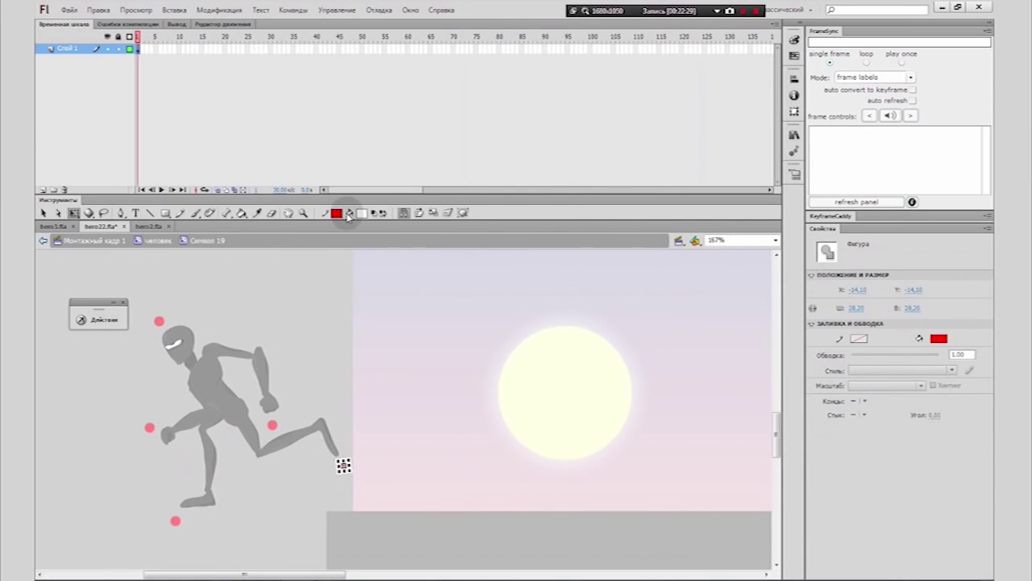
click(360, 214)
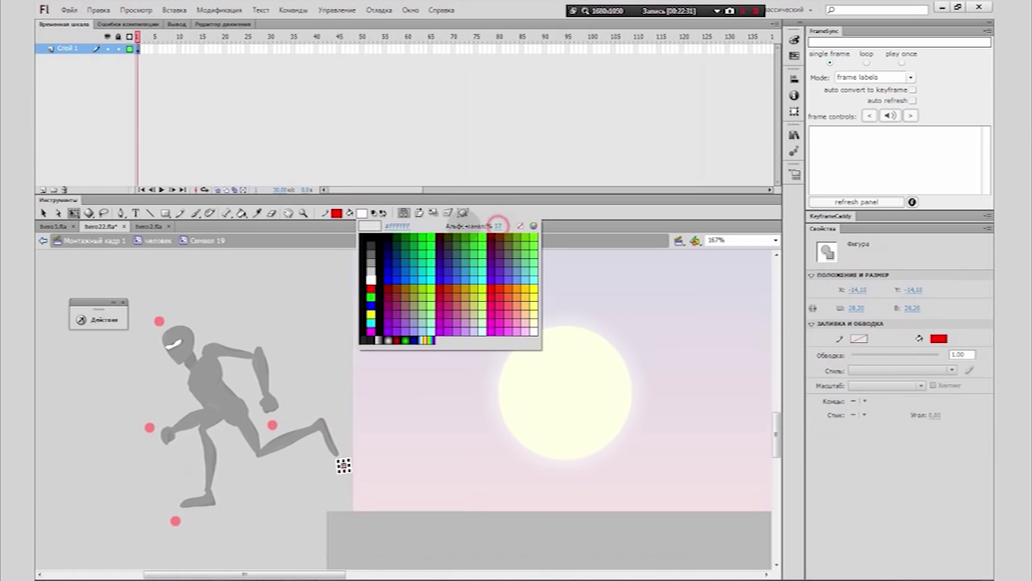
click(442, 227)
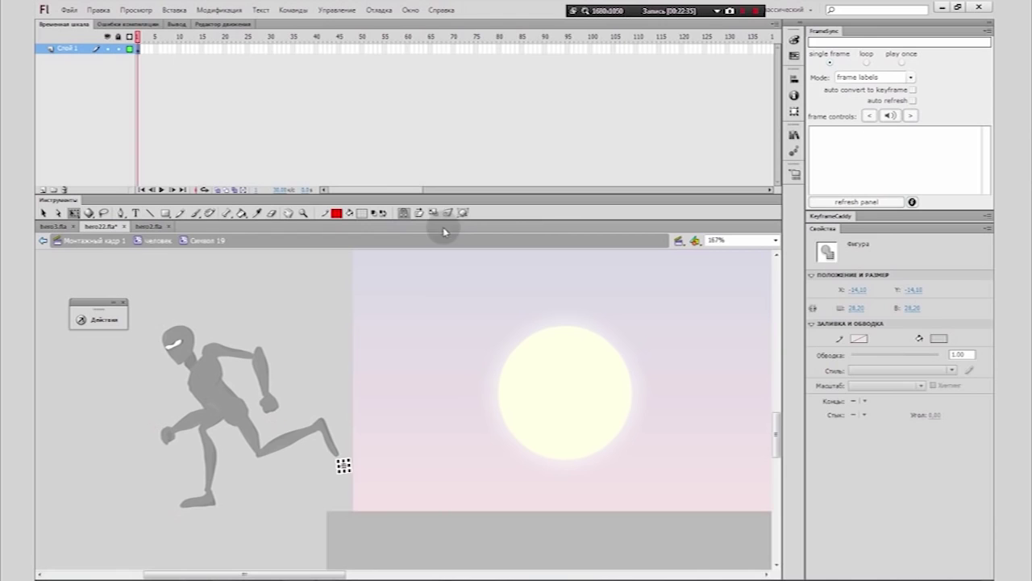
click(382, 347)
key(ctrl+Return)
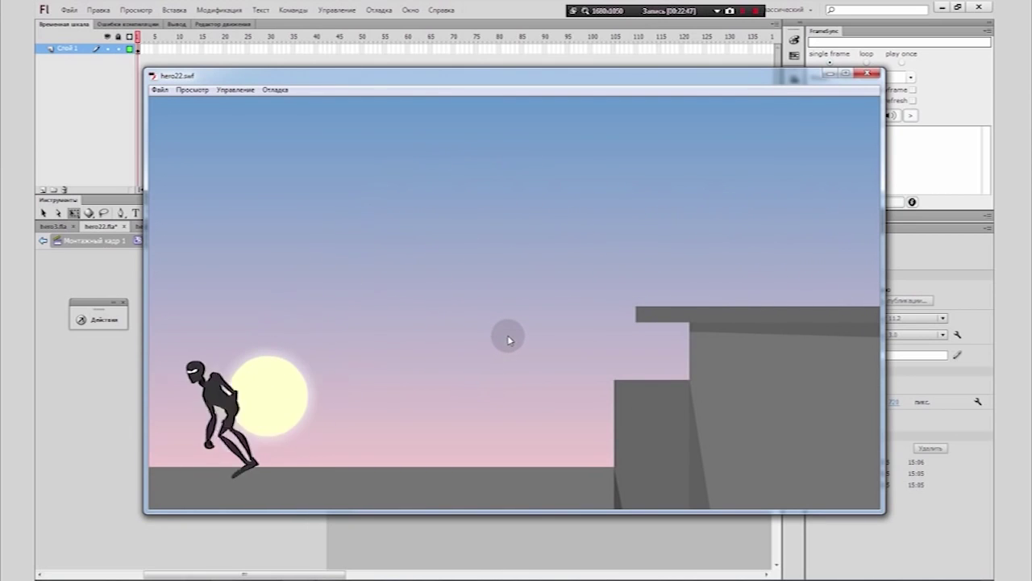
click(866, 74)
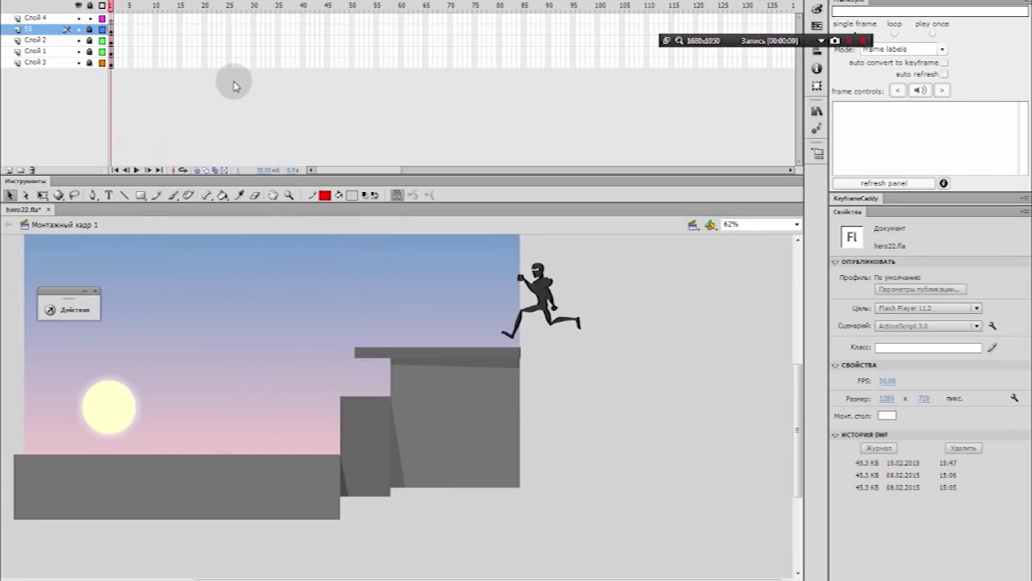
Step: Insert frames across frames 55 to 100 on the main timeline's four lower layers and unlock the figure's layer
drag(598, 67, 375, 28)
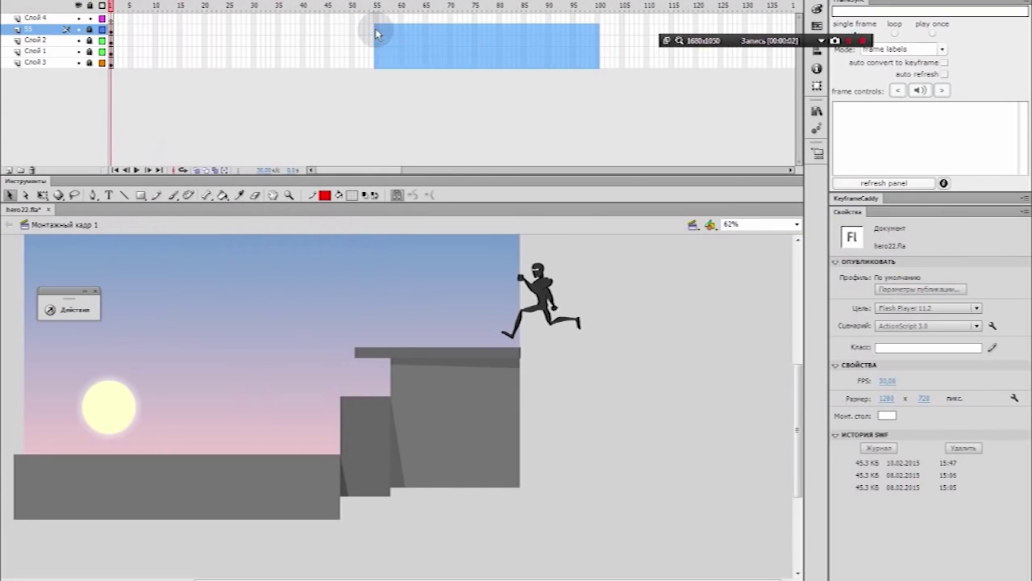
click(636, 278)
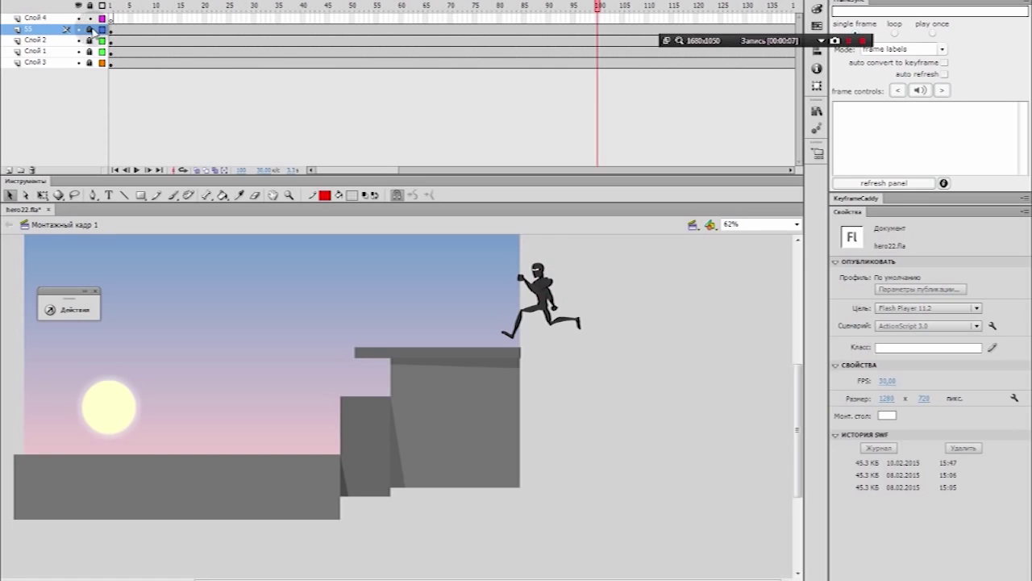
click(90, 29)
Step: Open the figure's symbol, check the last frame of its animation and return to the main scene
double_click(530, 294)
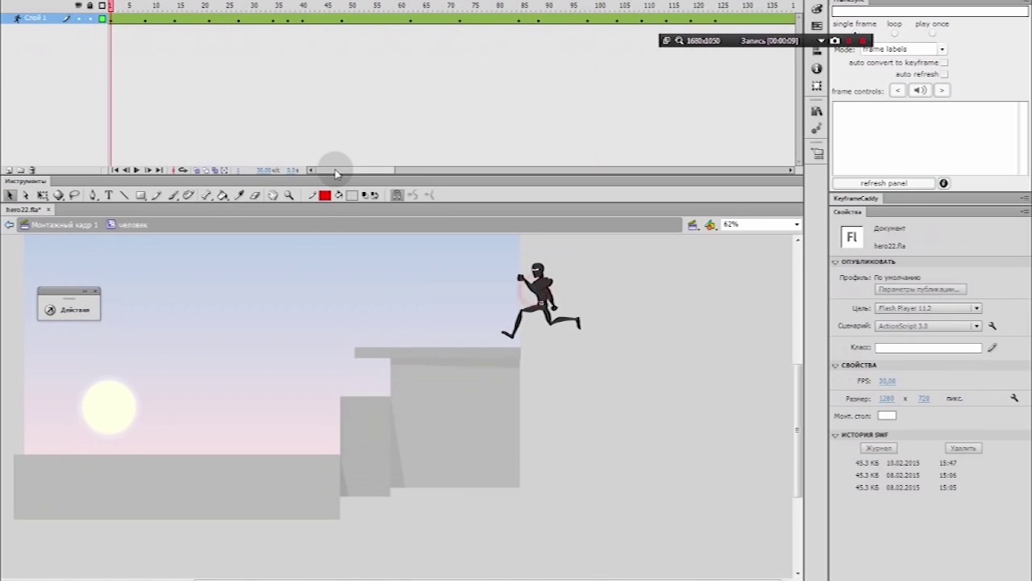
drag(346, 172, 384, 178)
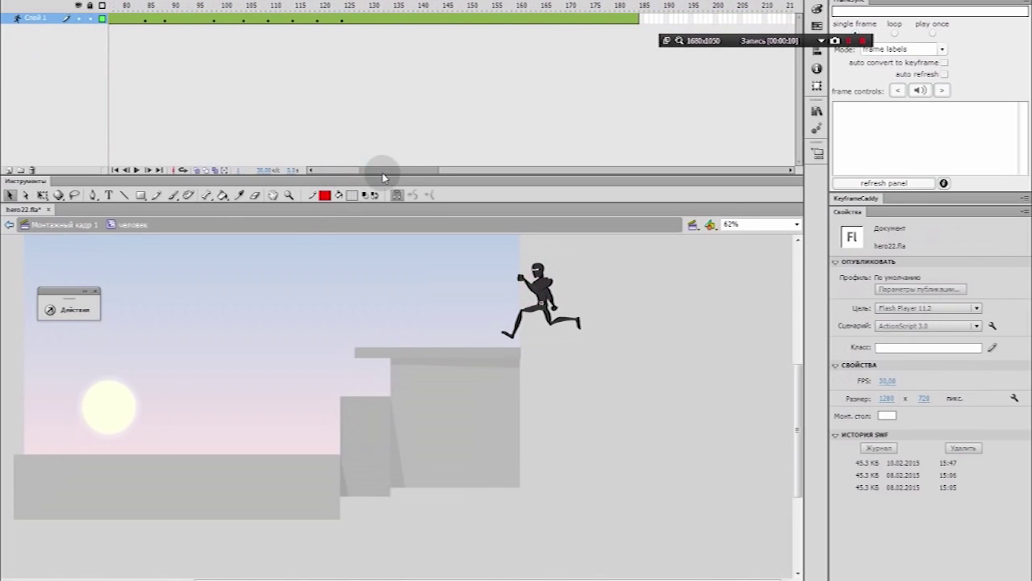
click(637, 22)
click(9, 224)
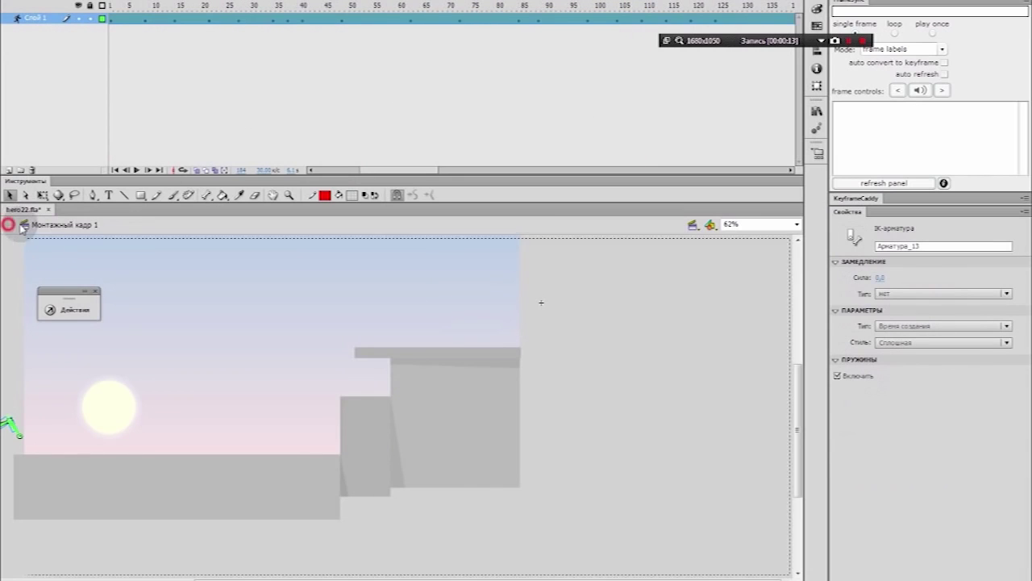
Step: Extend the main timeline's four lower layers to frame 185 to cover the figure's whole animation
drag(334, 172, 401, 120)
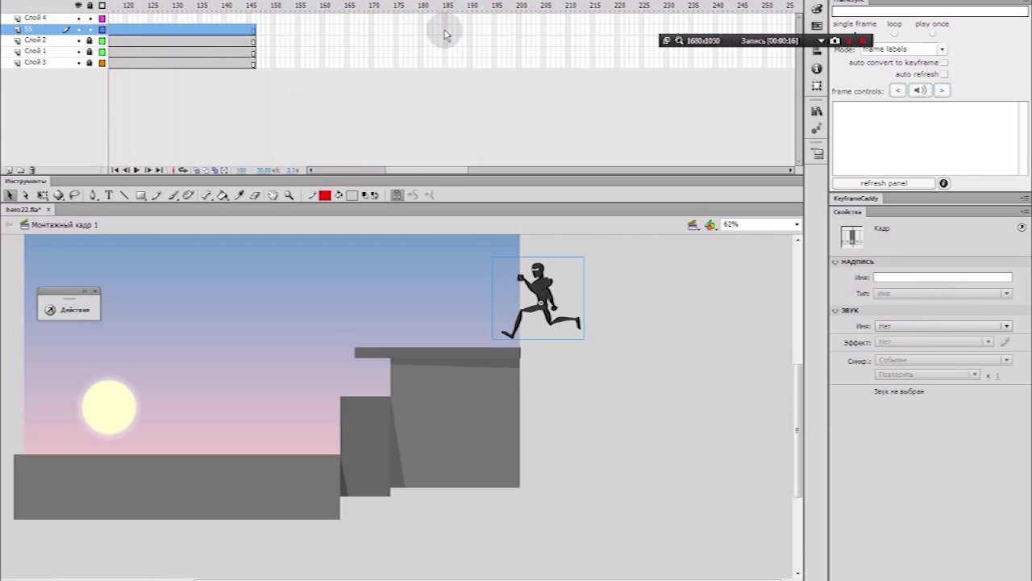
drag(444, 29, 450, 65)
key(F5)
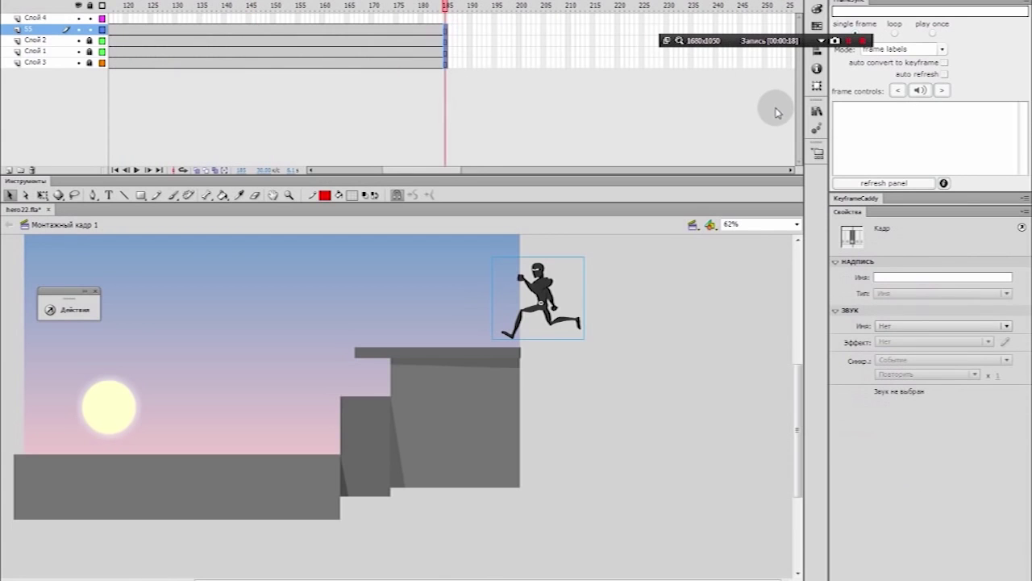
click(610, 316)
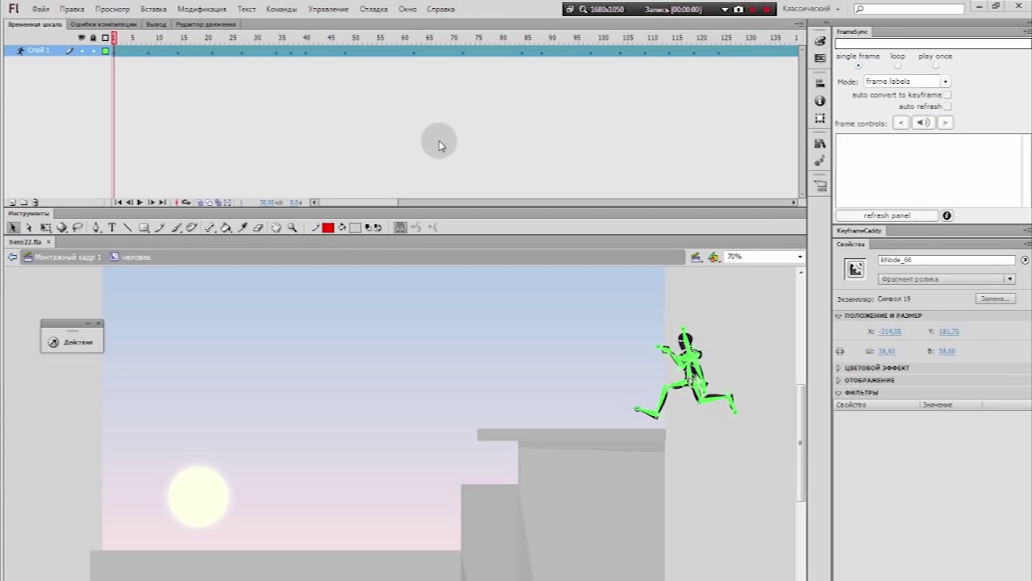
Step: Scrub through the figure's animation up to frame 100 to review the run, leap and landing poses
click(418, 166)
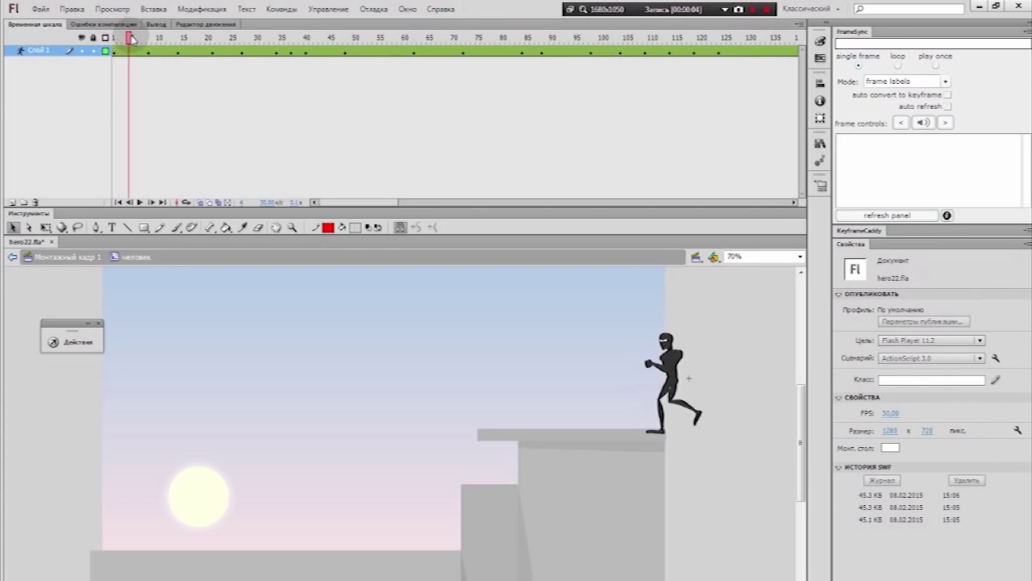
drag(145, 41, 540, 113)
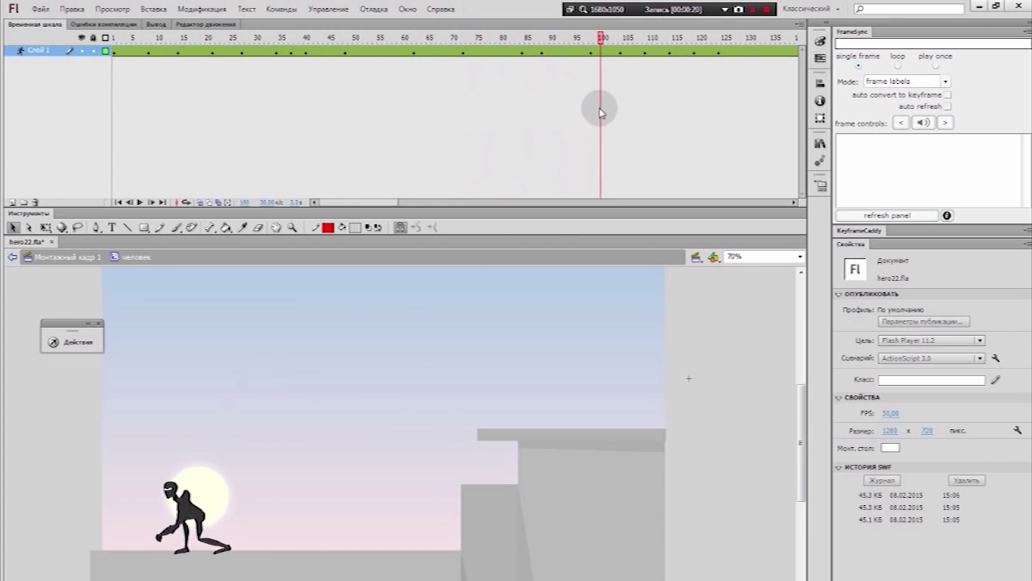